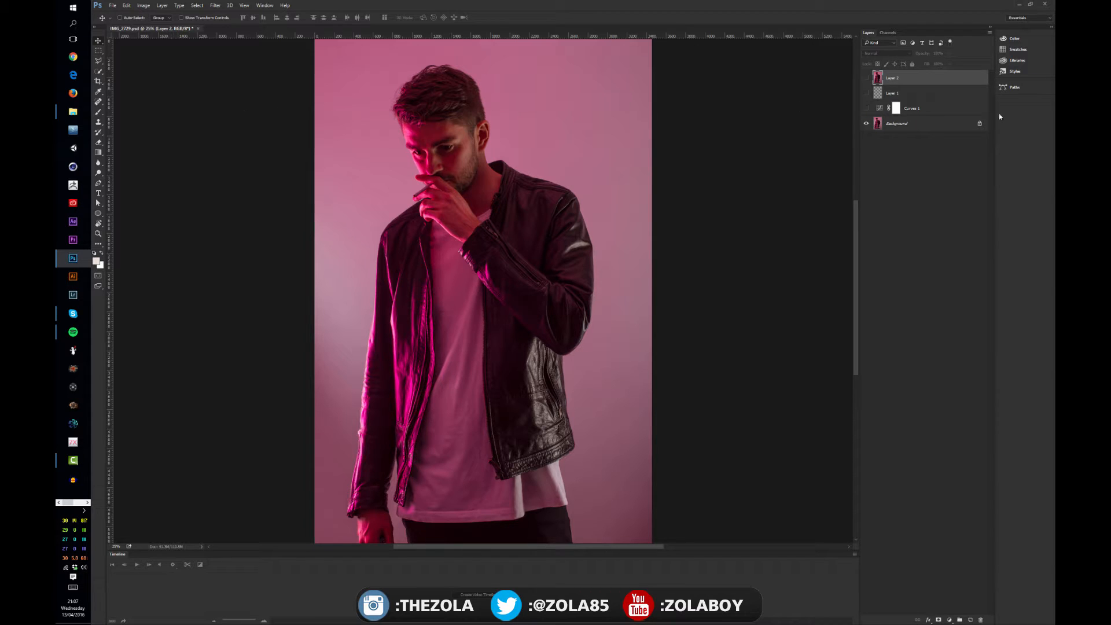
Delete the Curves 1, Layer 1 and Layer 2 layers so only the Background is kept
left_click(920, 108)
left_click(918, 77, "shift")
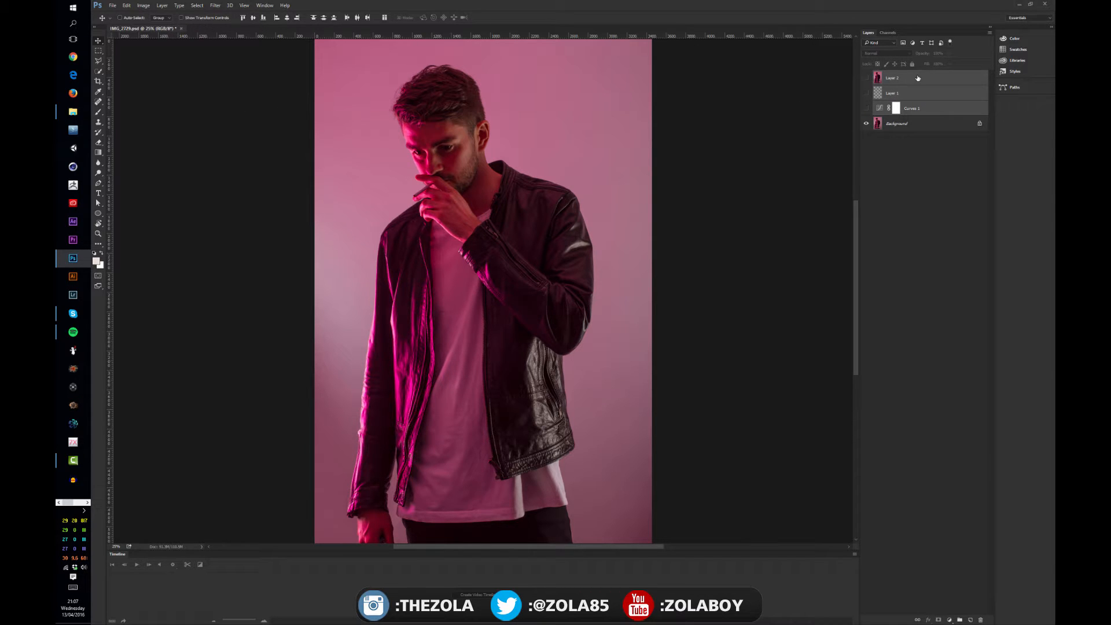
key("Delete")
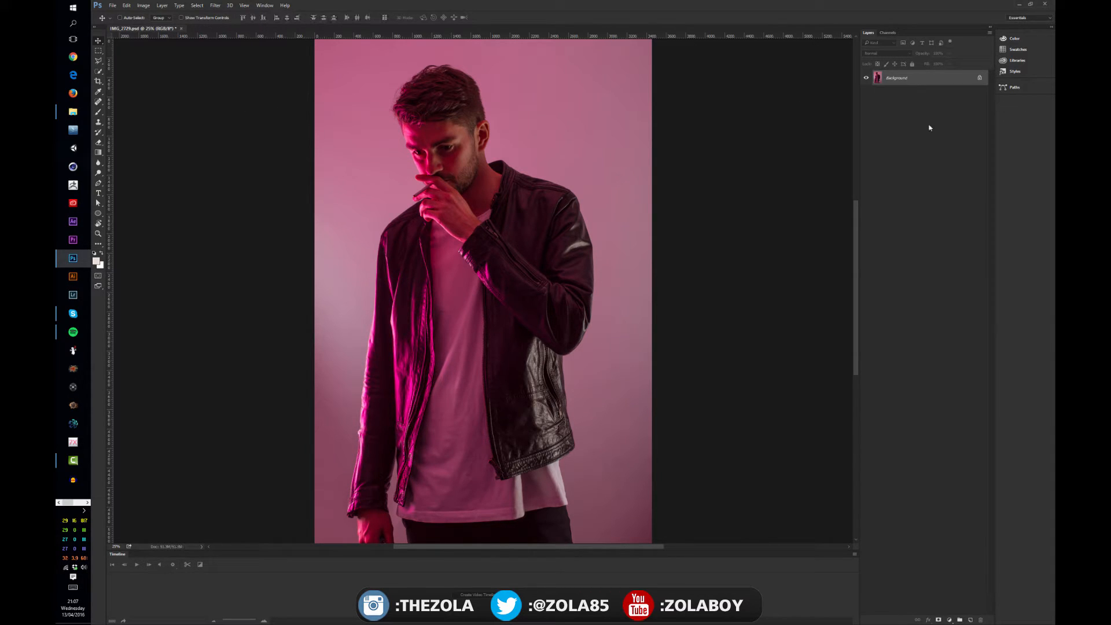
Duplicate the Background layer and make the copy the active layer
key("ctrl+j")
left_click(899, 95)
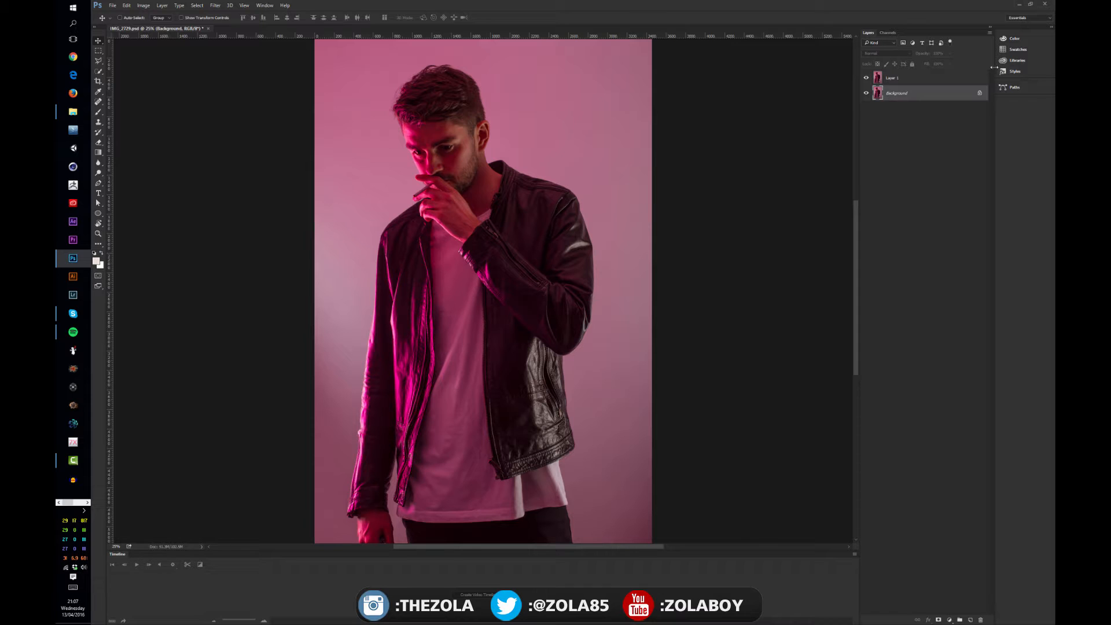
left_click(926, 80)
Try shifting the duplicated photo layer with the Move tool and undo the shift
left_click_drag(489, 234, 463, 260)
key("ctrl+z")
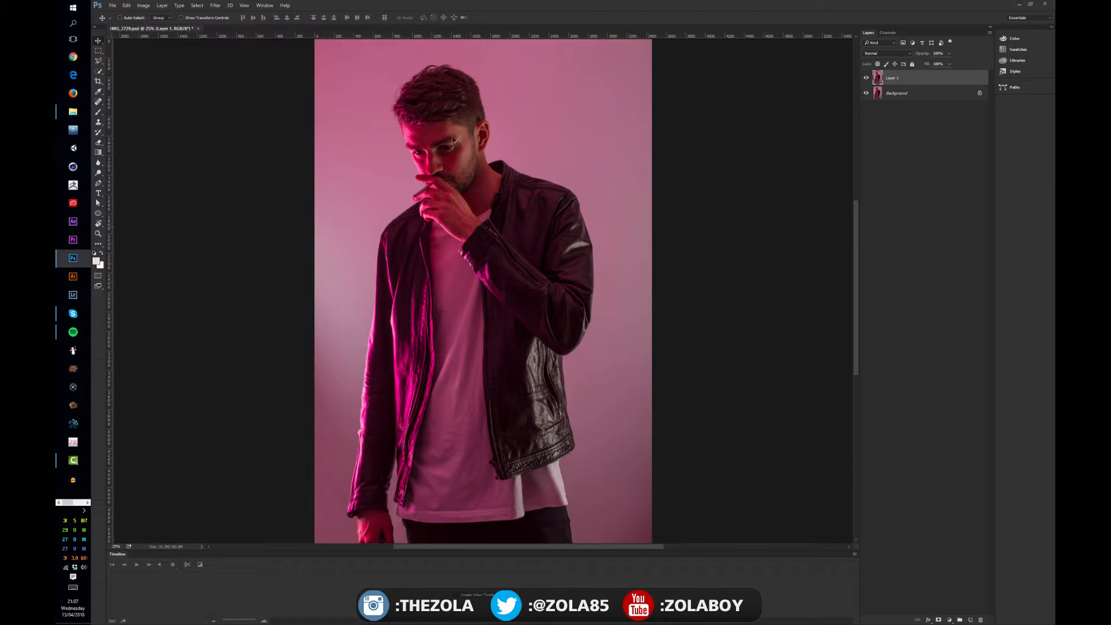
mouse_move(435, 147)
left_mouse_down()
mouse_move(442, 169)
mouse_move(436, 155)
left_mouse_up()
Switch through the Marquee, Lasso, Healing Brush, History Brush, Eraser and Eyedropper tools to compare their options
key("m")
left_click(101, 61)
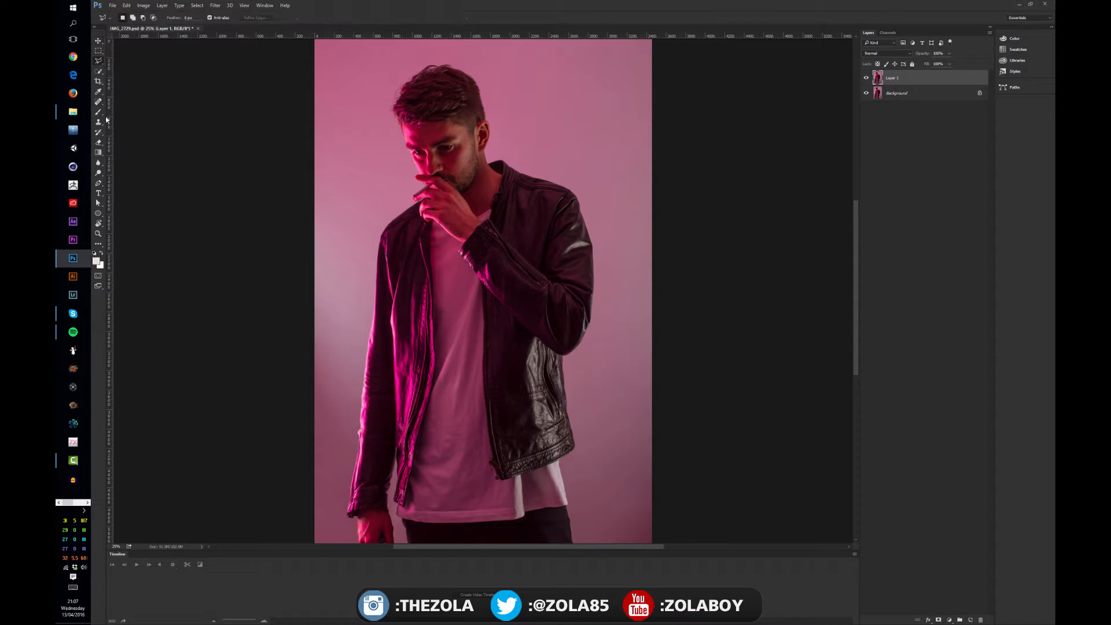
left_click(99, 102)
left_click(98, 132)
left_click(98, 143)
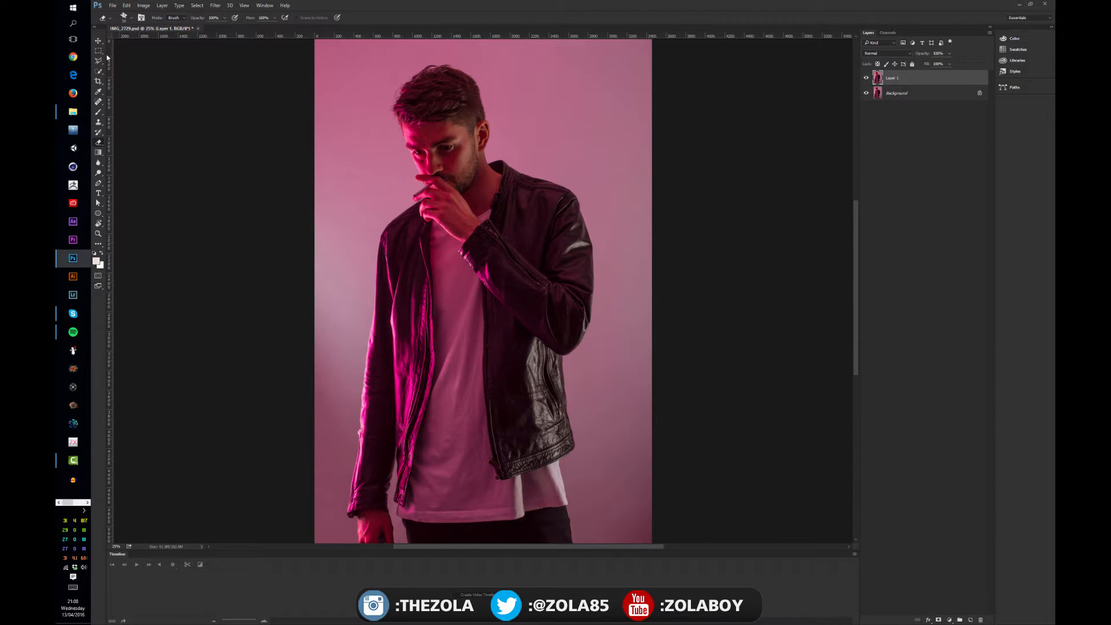
left_click(98, 92)
Check the list of saved tool presets for the Eyedropper
left_click(110, 20)
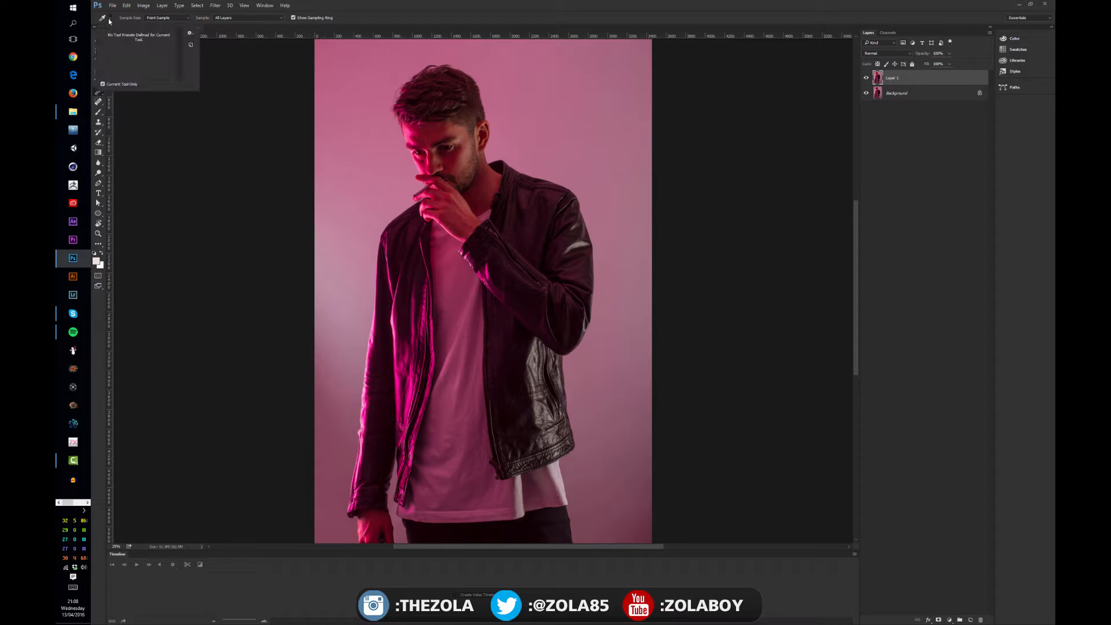
left_click(107, 107)
left_click(109, 18)
left_click(110, 25)
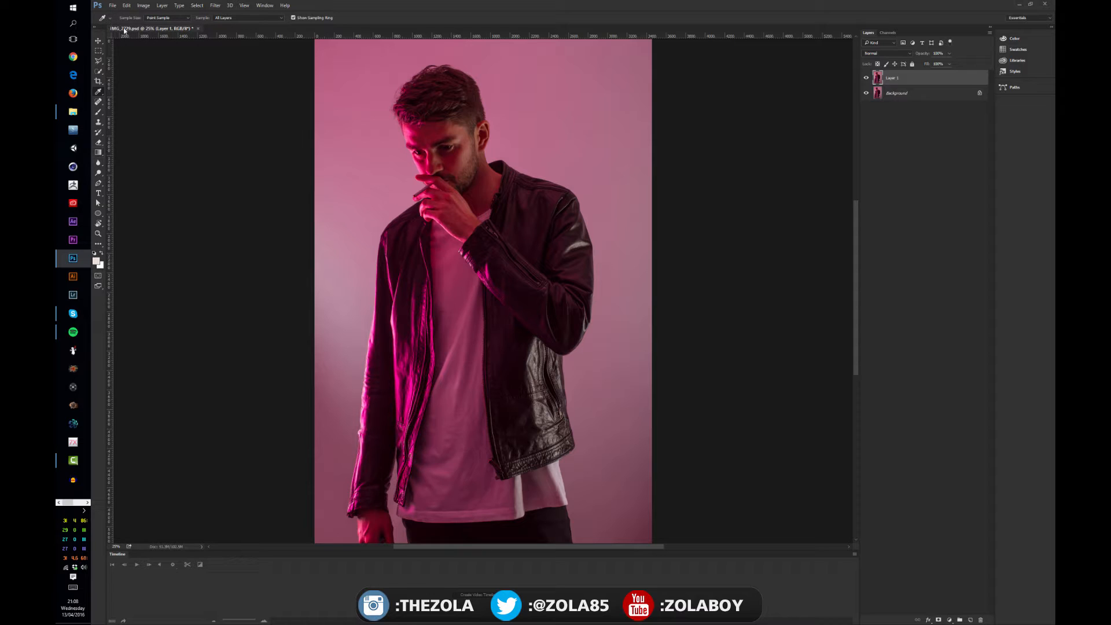
left_click(110, 18)
left_click(109, 18)
Try the Circular Rainbow gradient preset from the man's face outward across the photo and undo it
left_click(98, 154)
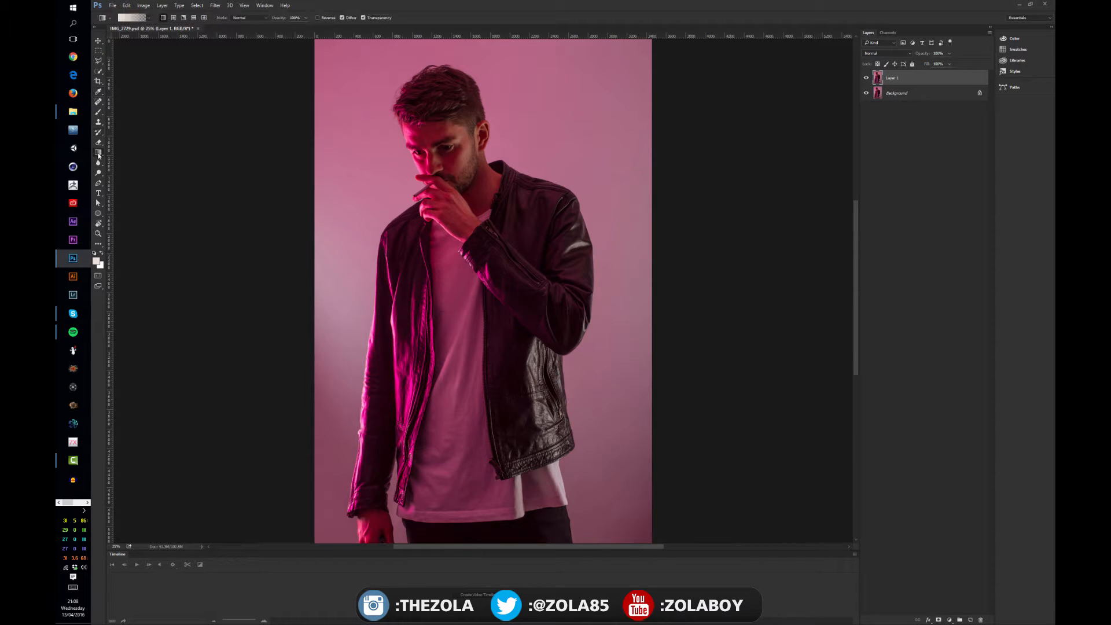
left_click(110, 19)
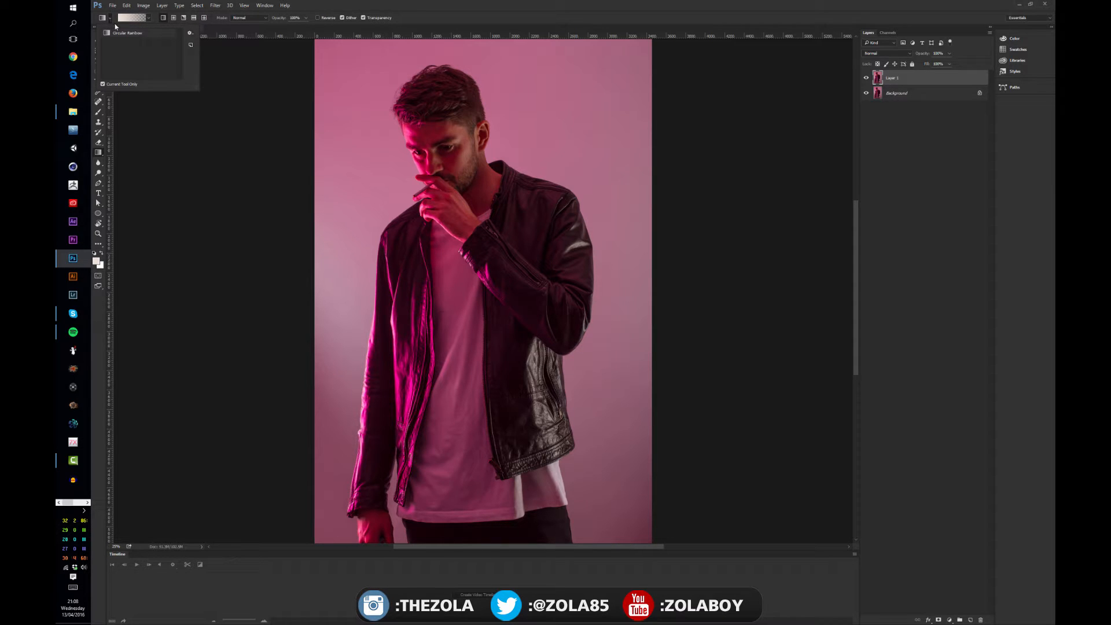
left_click(126, 34)
left_click(398, 110)
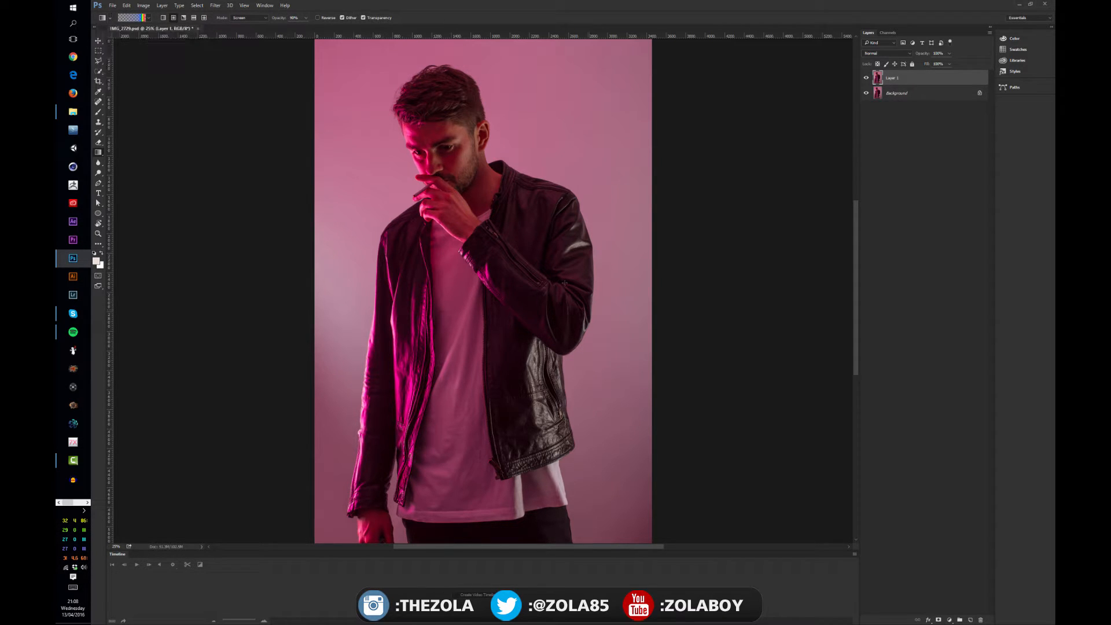
left_click_drag(406, 179, 619, 353)
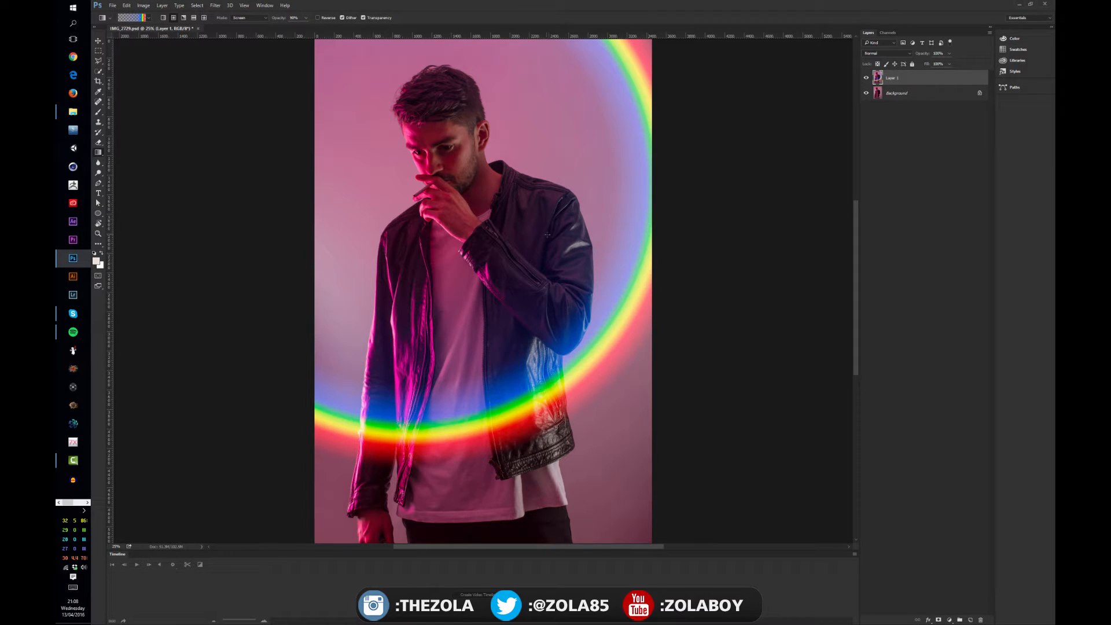
key("ctrl+z")
Examine the available gradient swatches in a slightly enlarged picker, and return to the Move tool
left_click(150, 18)
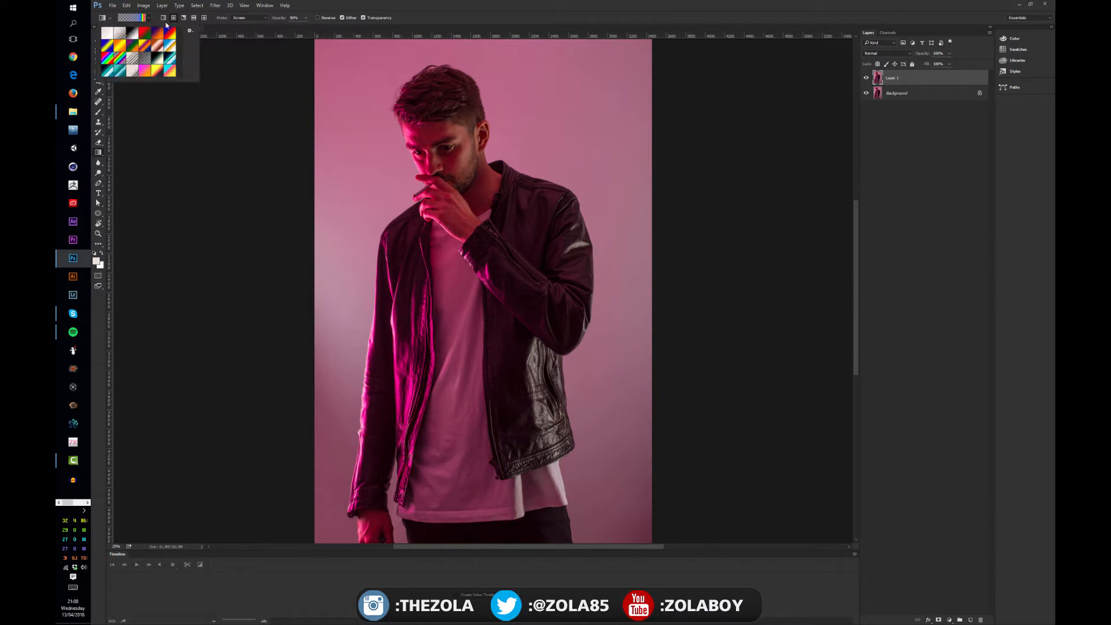
mouse_move(199, 82)
left_mouse_down()
mouse_move(207, 110)
mouse_move(199, 100)
left_mouse_up()
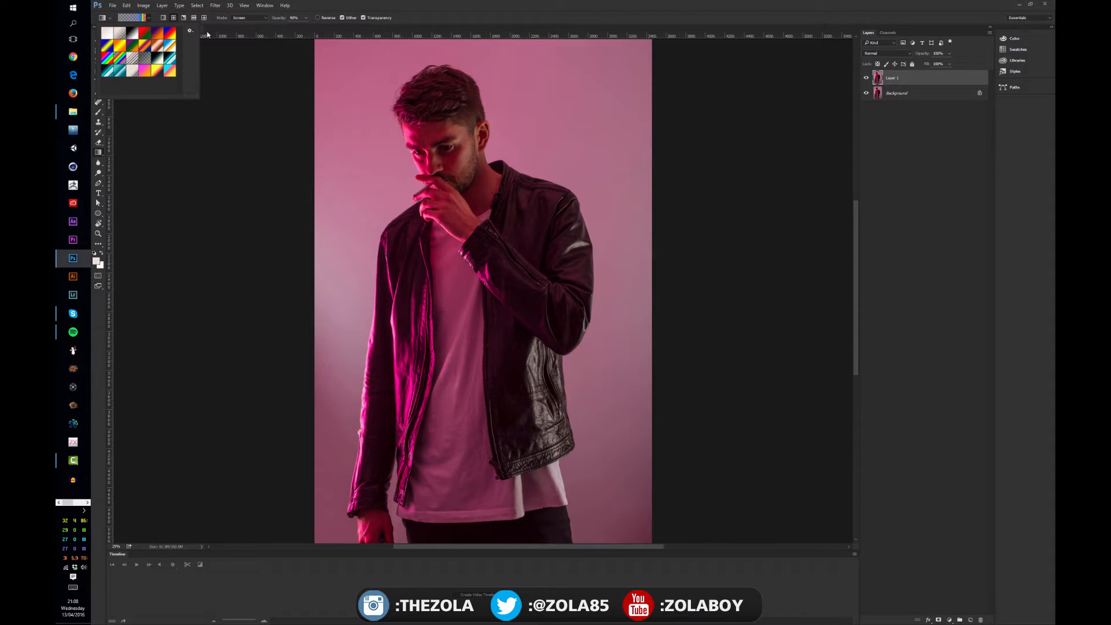
left_click(96, 29)
left_click(97, 43)
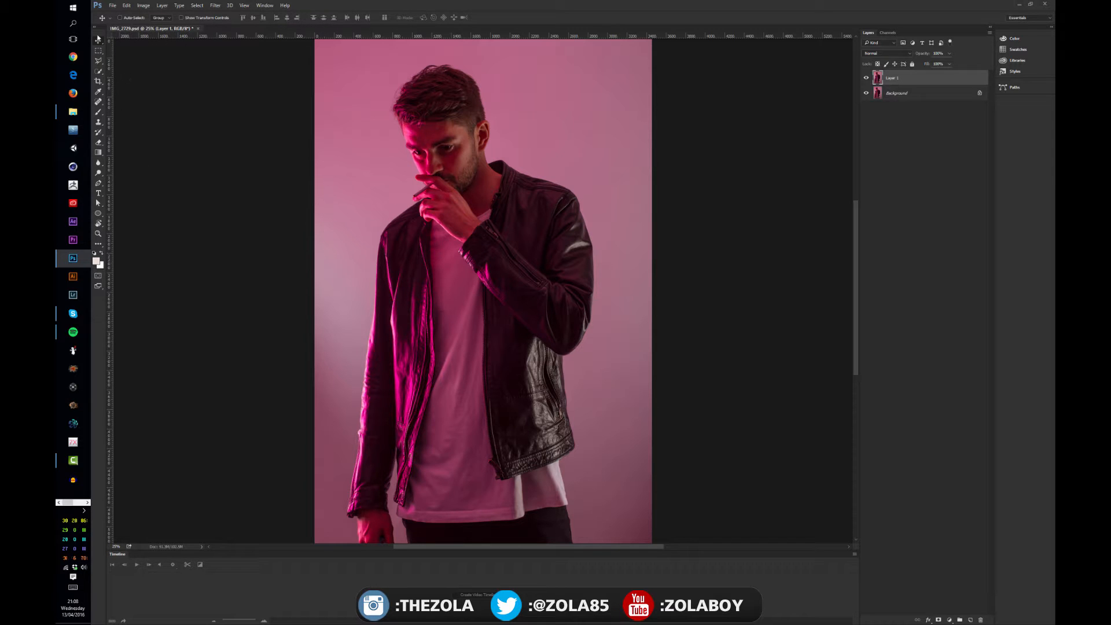
Examine the alternative tools grouped with the Move and Rectangular Marquee tools, keeping the Move tool active
right_click(99, 43)
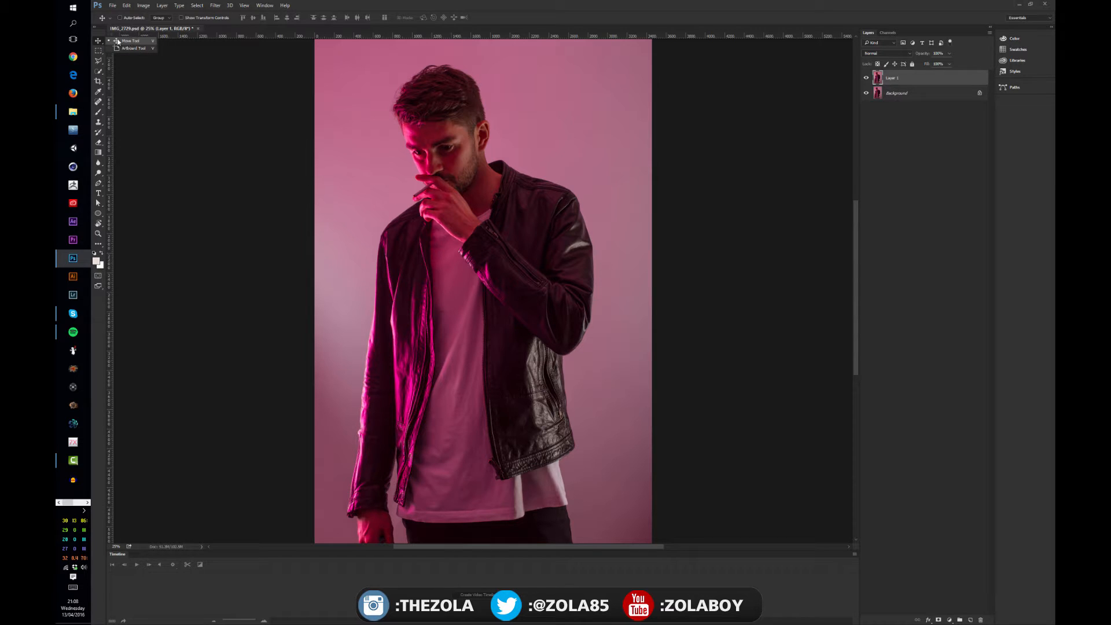
left_click(98, 43)
left_click(98, 52)
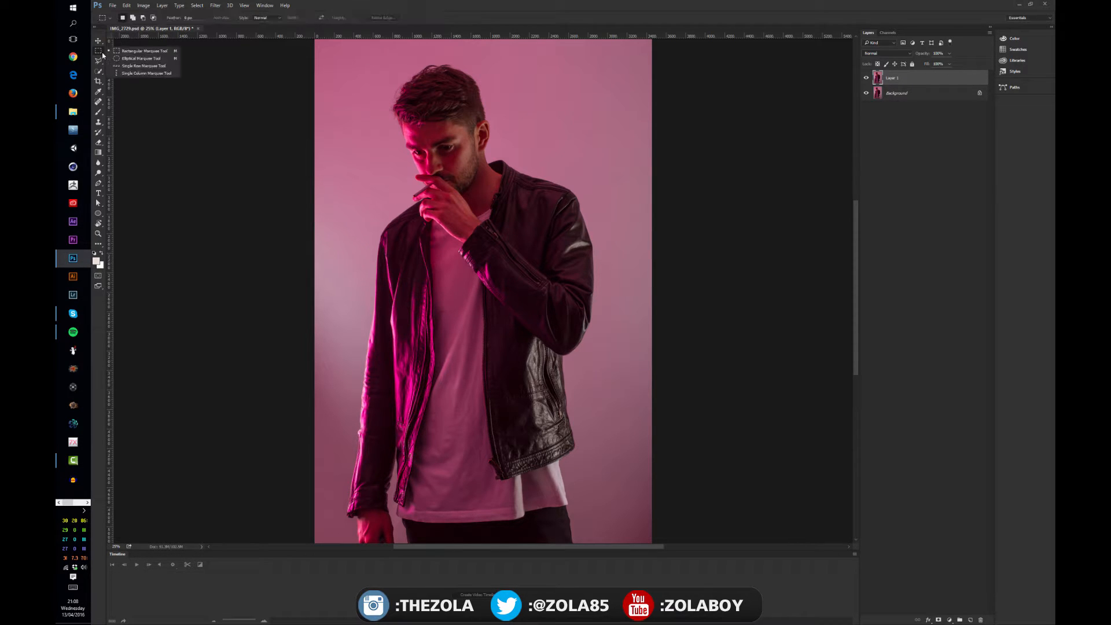
left_click(107, 52)
left_click(102, 46)
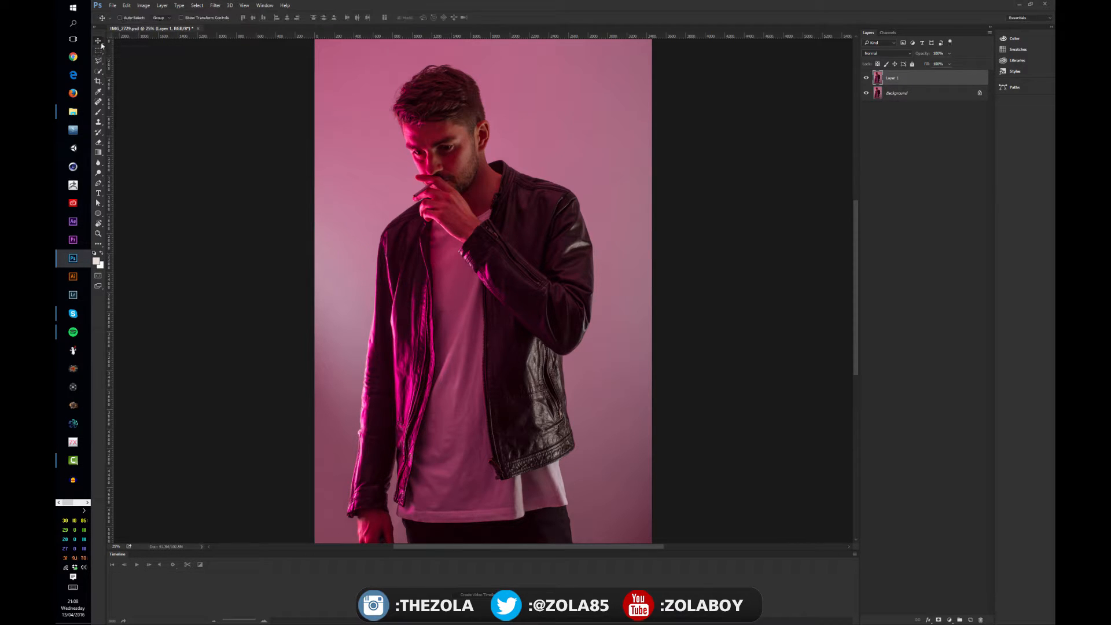
left_click(99, 41)
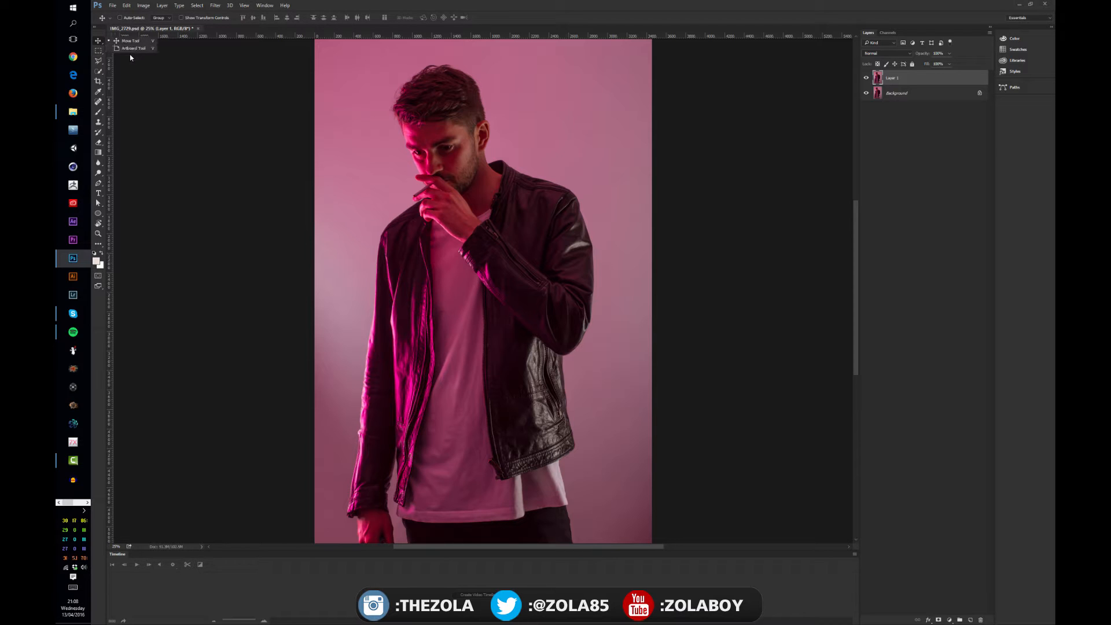
left_click(99, 41)
left_click(101, 45)
left_click(131, 41)
left_click(139, 41)
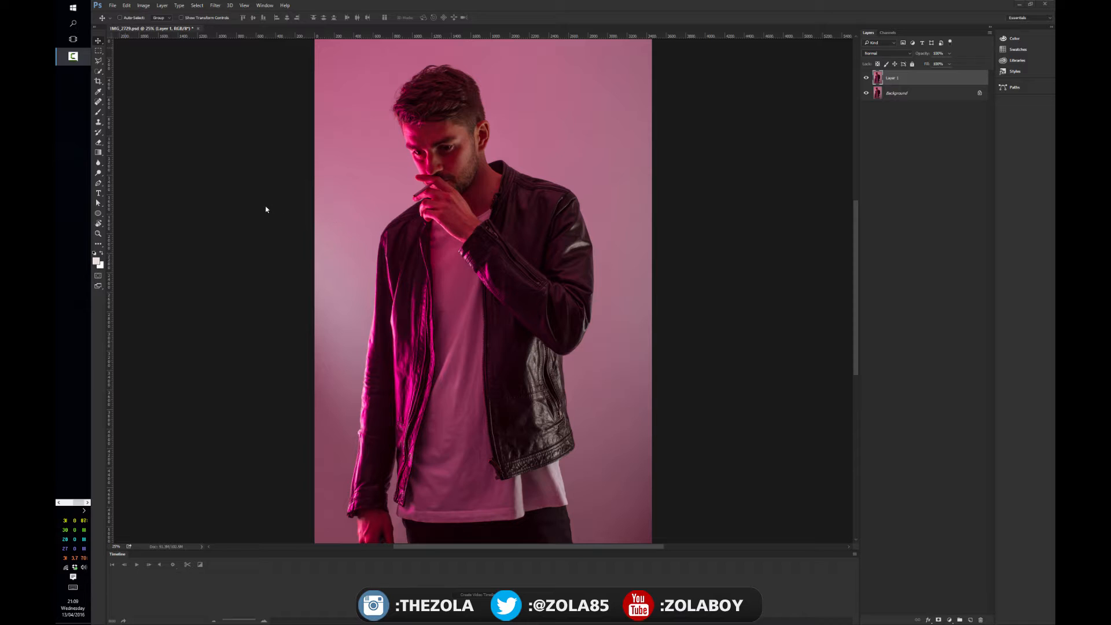
Examine the photo's dimensions and resolution in Image Size and leave them as they are
key("ctrl+alt+i")
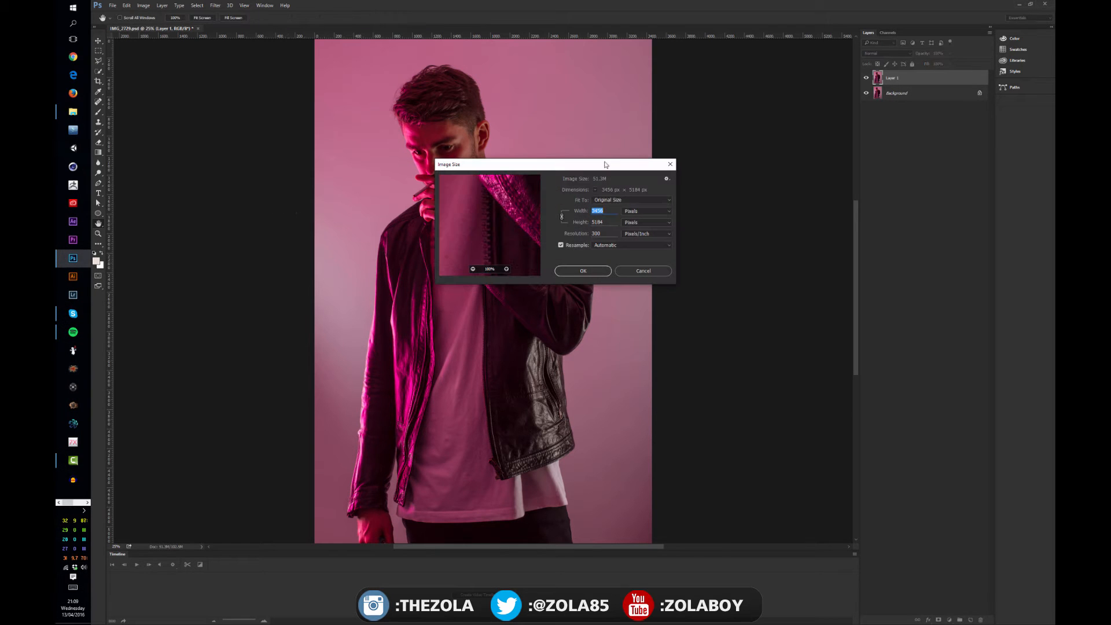
left_click_drag(605, 165, 371, 169)
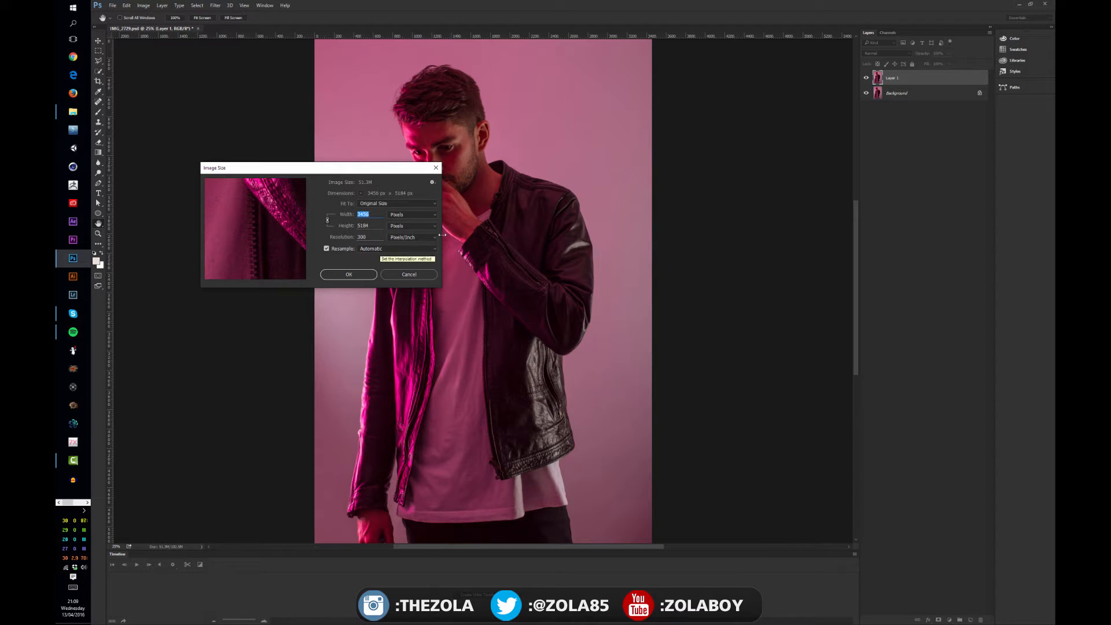
left_click(405, 275)
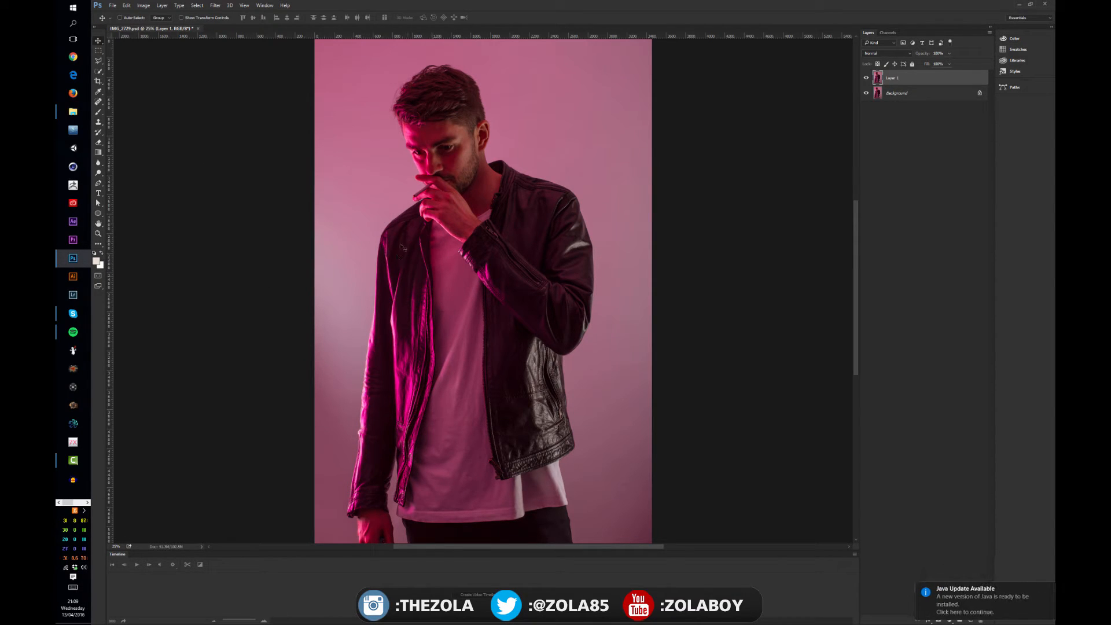
Set the area around the canvas to Black, and switch it to Dark Gray
key("ctrl+minus")
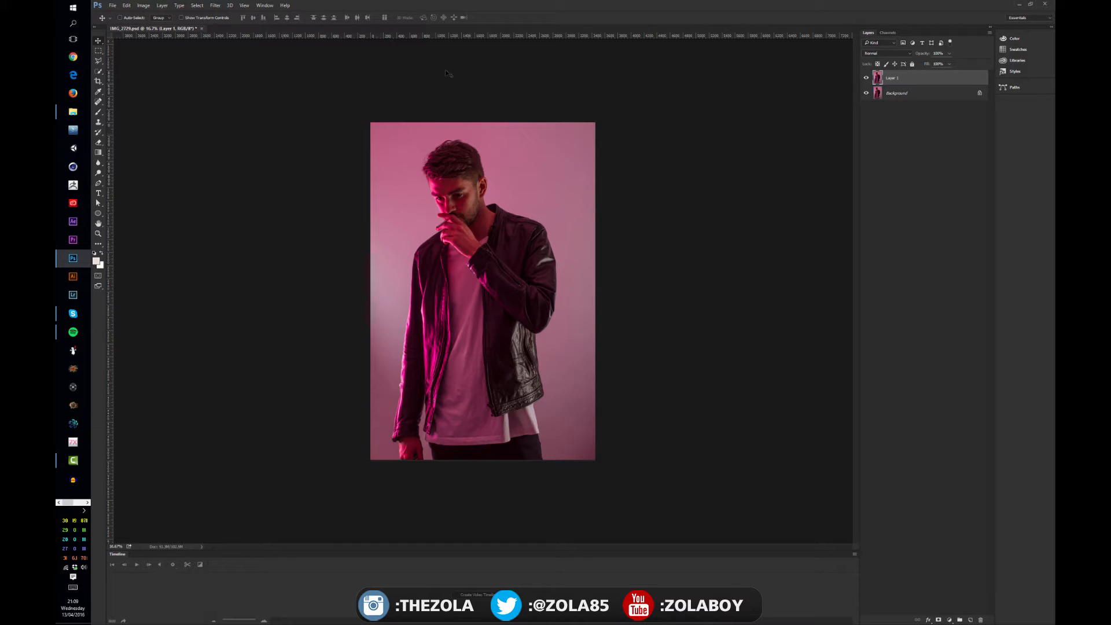
right_click(297, 98)
left_click(325, 114)
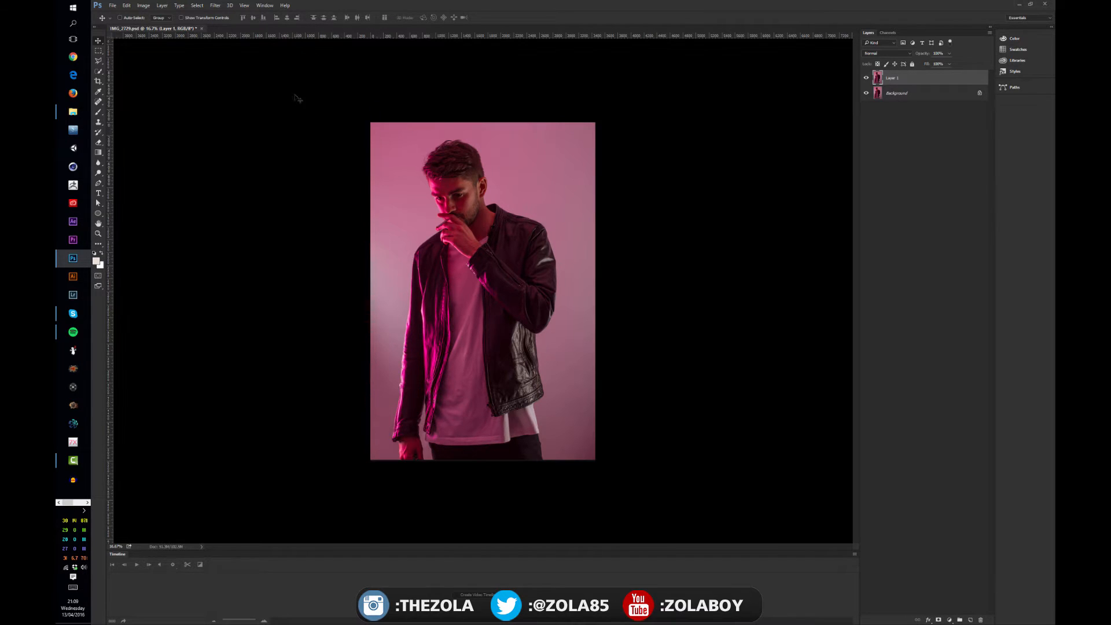
right_click(294, 95)
left_click(321, 117)
Give the area around the canvas a custom bright blue color
right_click(283, 91)
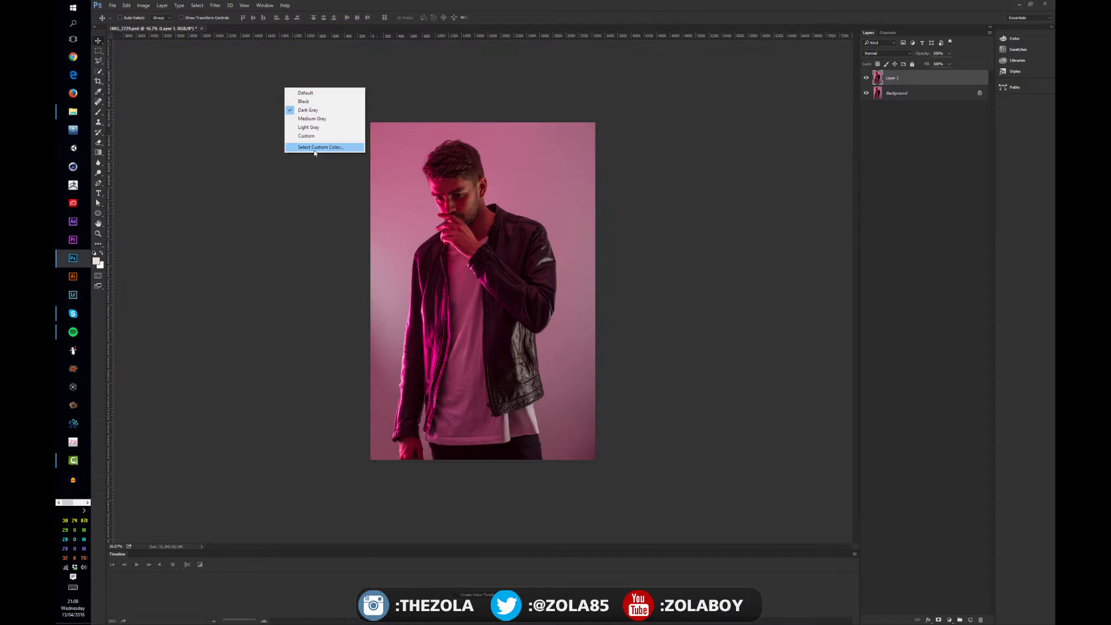
left_click(313, 146)
left_click(728, 347)
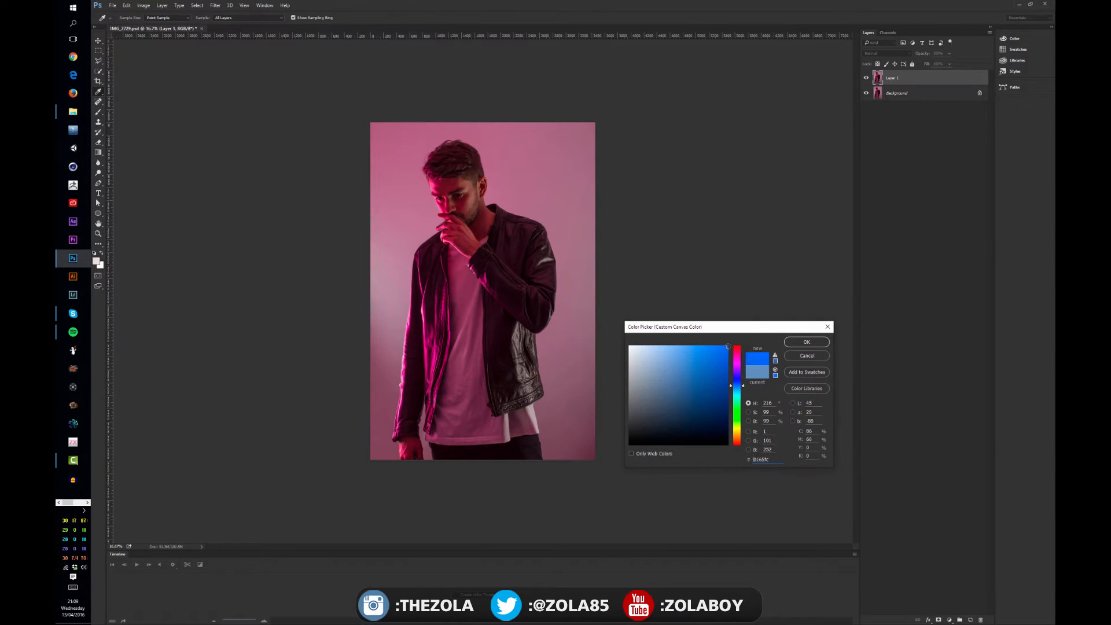
left_click(806, 342)
Restore the area around the canvas to Default, try Black, and settle on Dark Gray
right_click(218, 160)
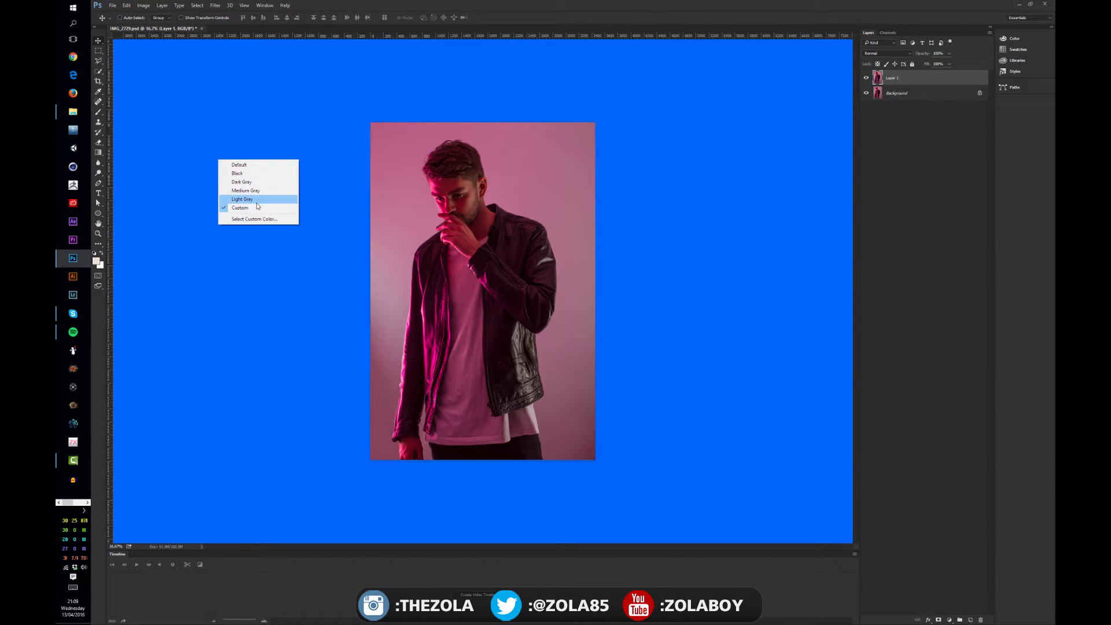
left_click(239, 165)
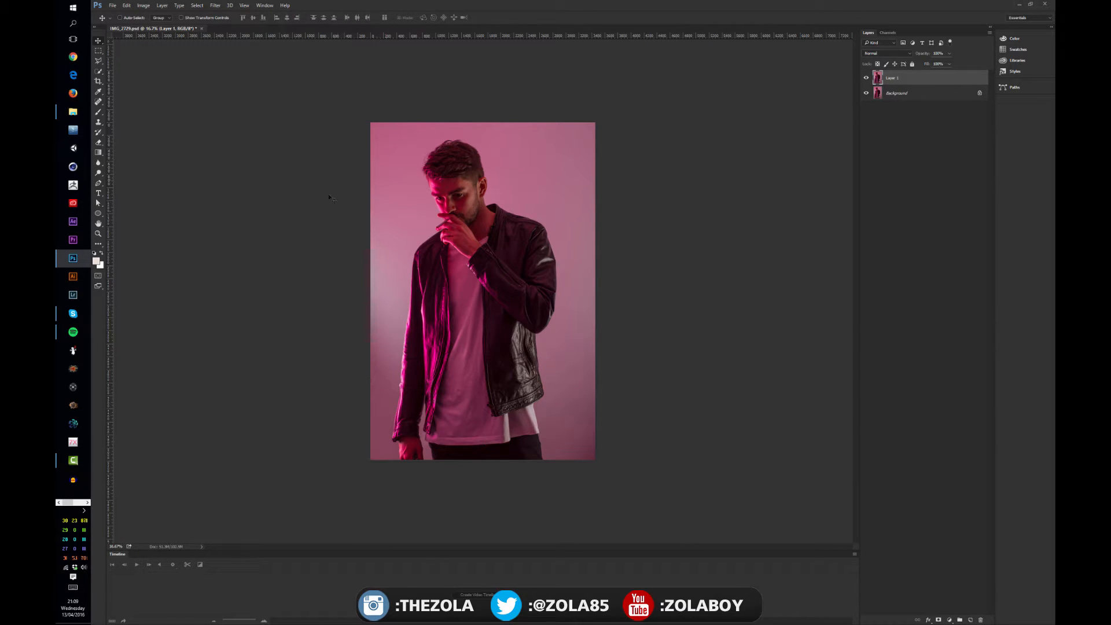
right_click(279, 166)
left_click(309, 183)
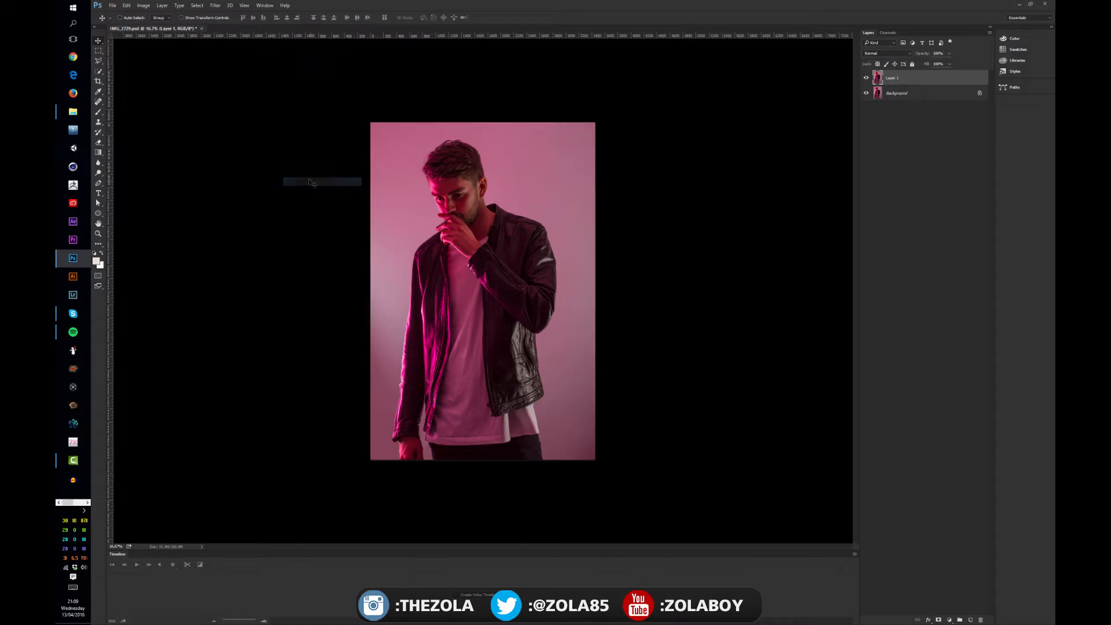
right_click(292, 166)
left_click(339, 192)
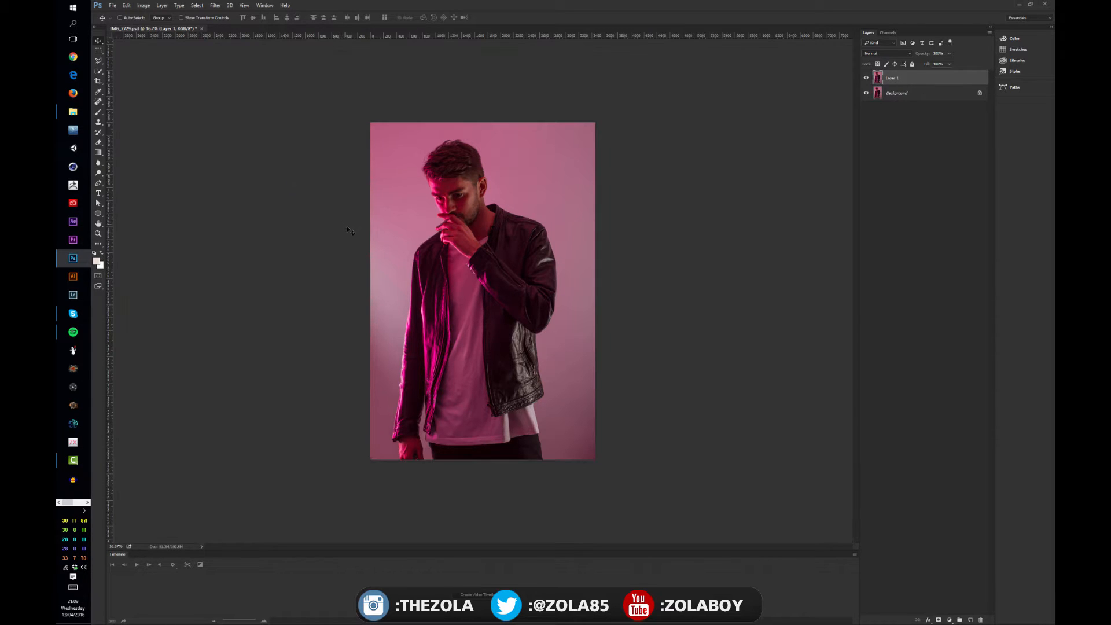
Hide and restore all the interface panels twice
key("Tab")
key("Tab")
key("Tab")
key("Tab")
Cycle through the screen modes and end in full screen with only the photo on black
key("f")
key("f")
key("f")
key("f")
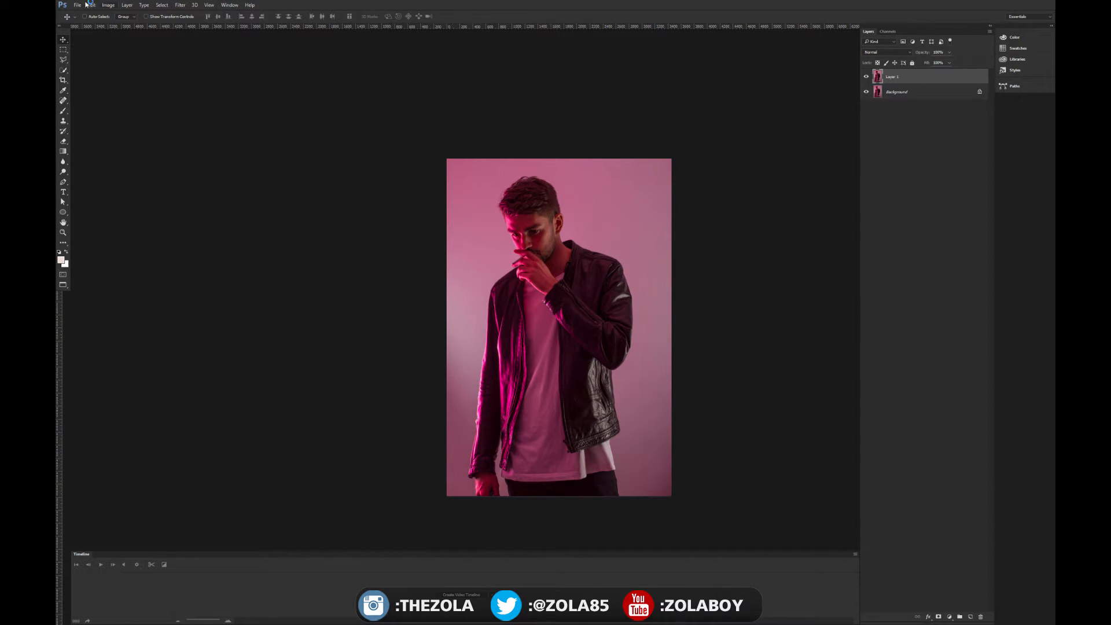
key("f")
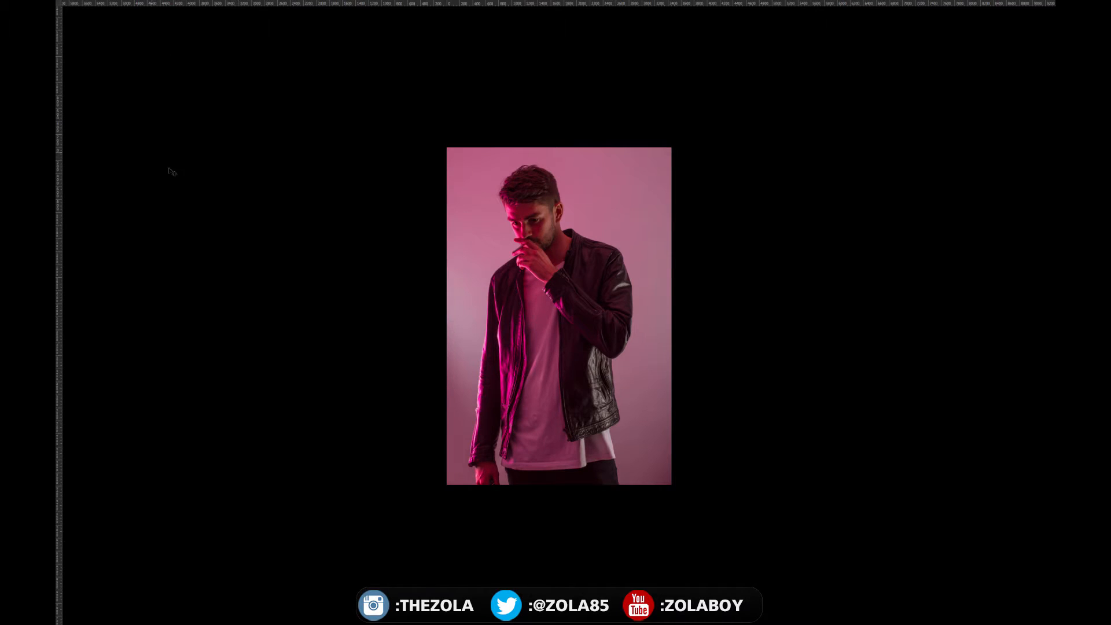
Enlarge the photo in the full-screen view and hide the rulers around it
key("ctrl+plus")
key("ctrl+plus")
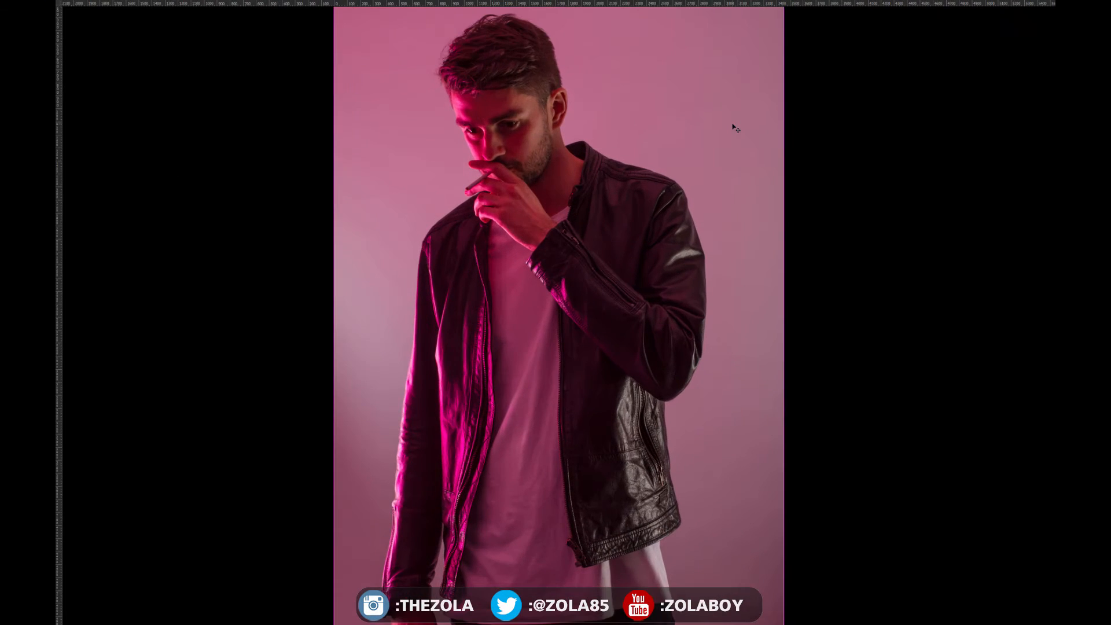
key("ctrl+minus")
key("ctrl+r")
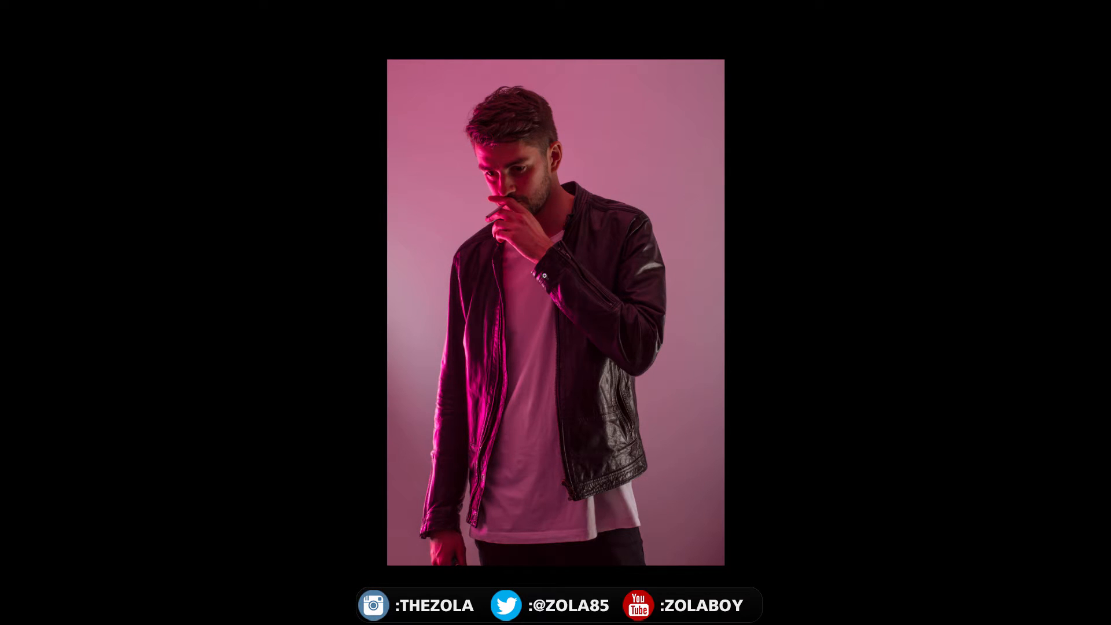
Examine the portrait's face and jacket up close with the Zoom tool in full-screen mode
key("z")
left_click_drag(531, 271, 538, 248)
key("ctrl+0")
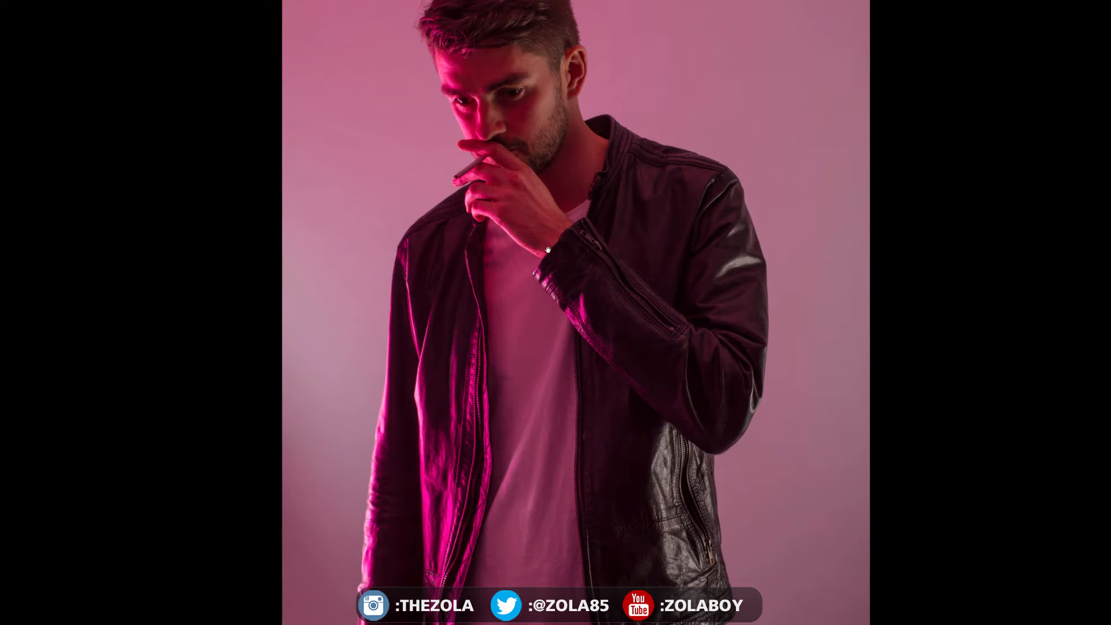
left_click_drag(501, 216, 535, 349)
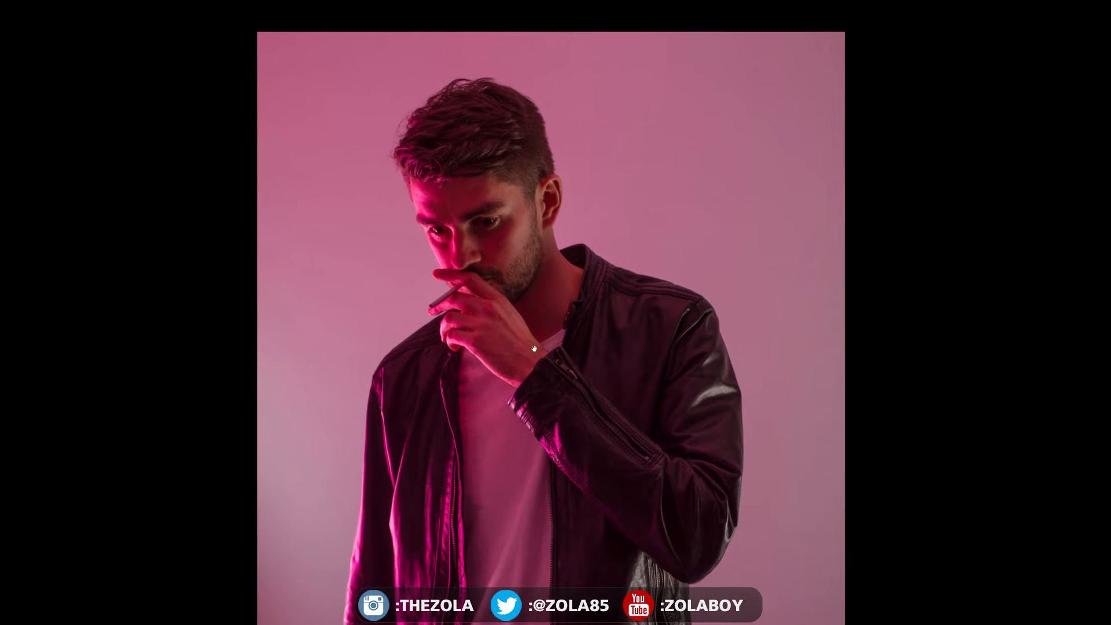
left_click_drag(506, 312, 516, 306)
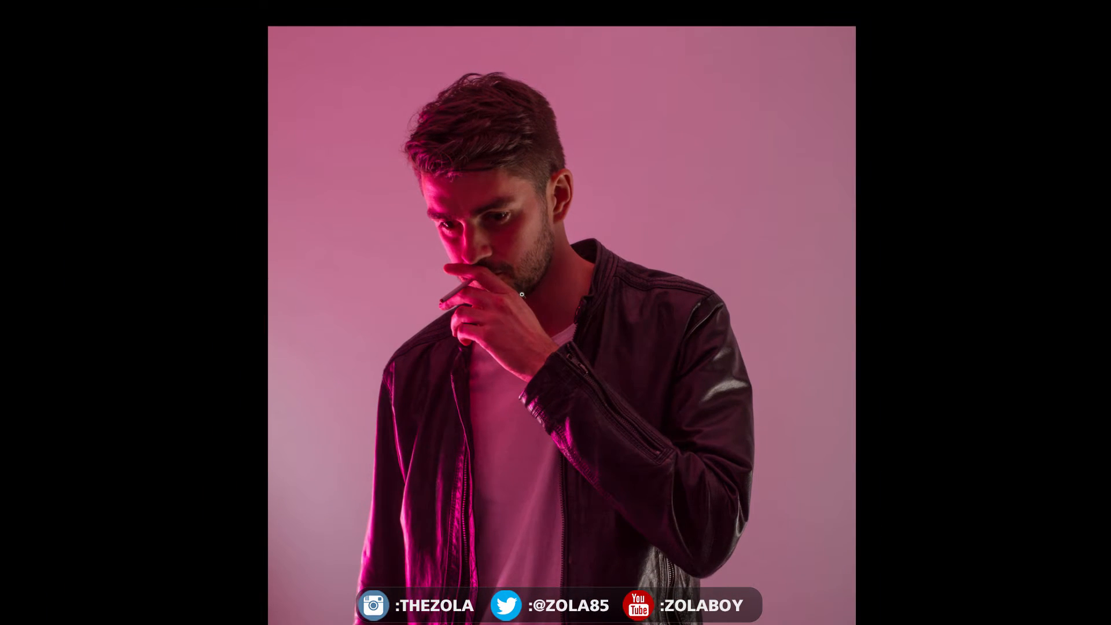
left_click(537, 281)
left_click(537, 281, "alt")
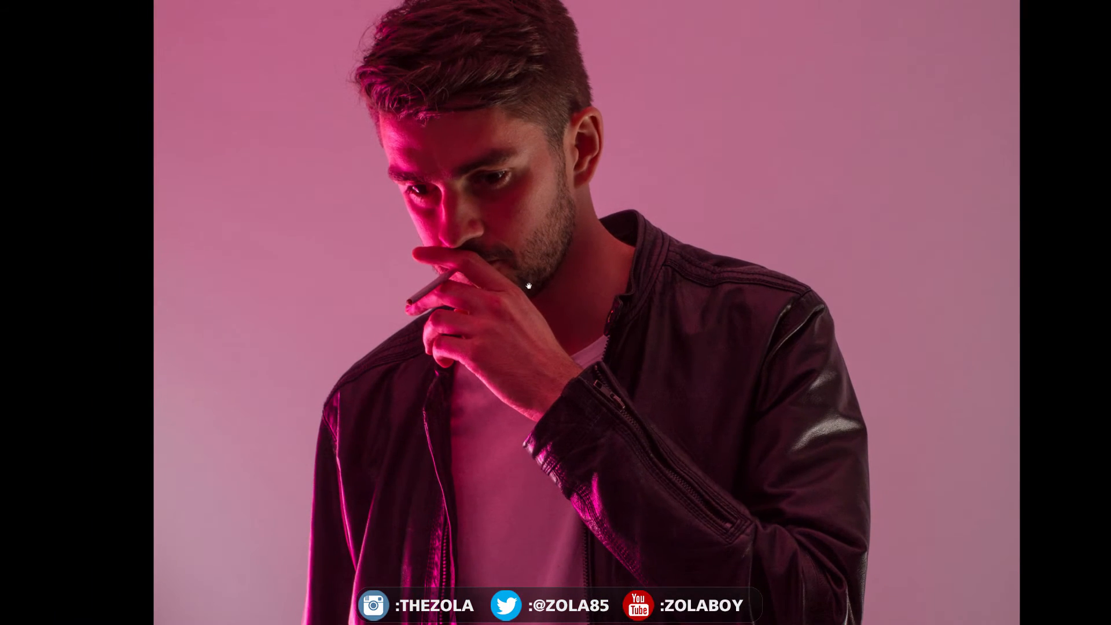
left_click_drag(520, 268, 711, 107)
left_click_drag(738, 337, 579, 249)
left_click(698, 287, "alt")
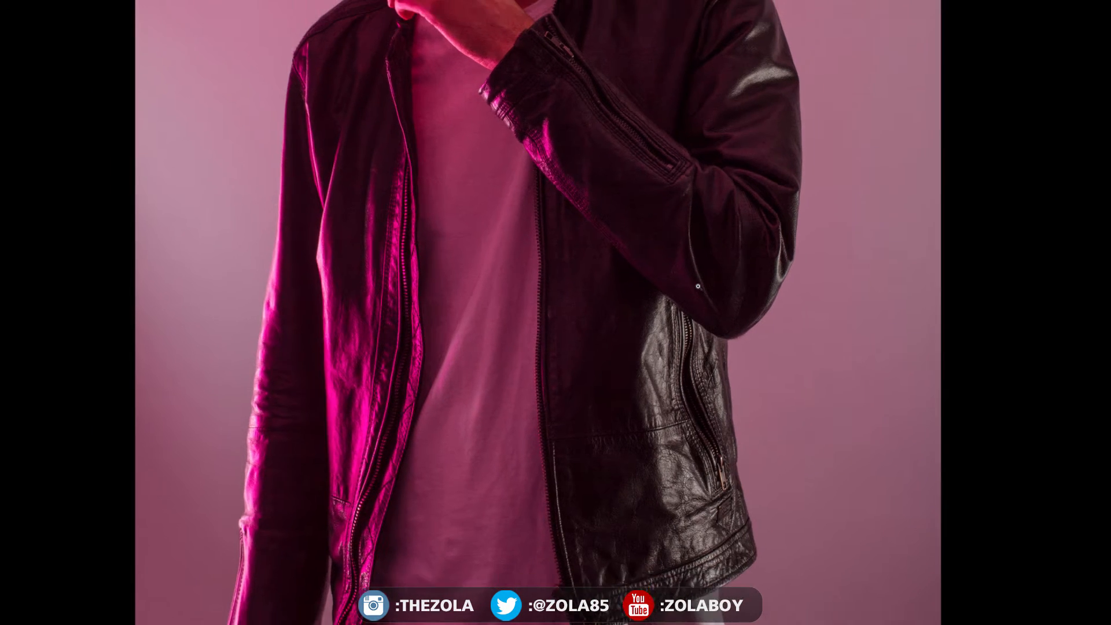
Return to the standard screen mode and close the Timeline panel
key("f")
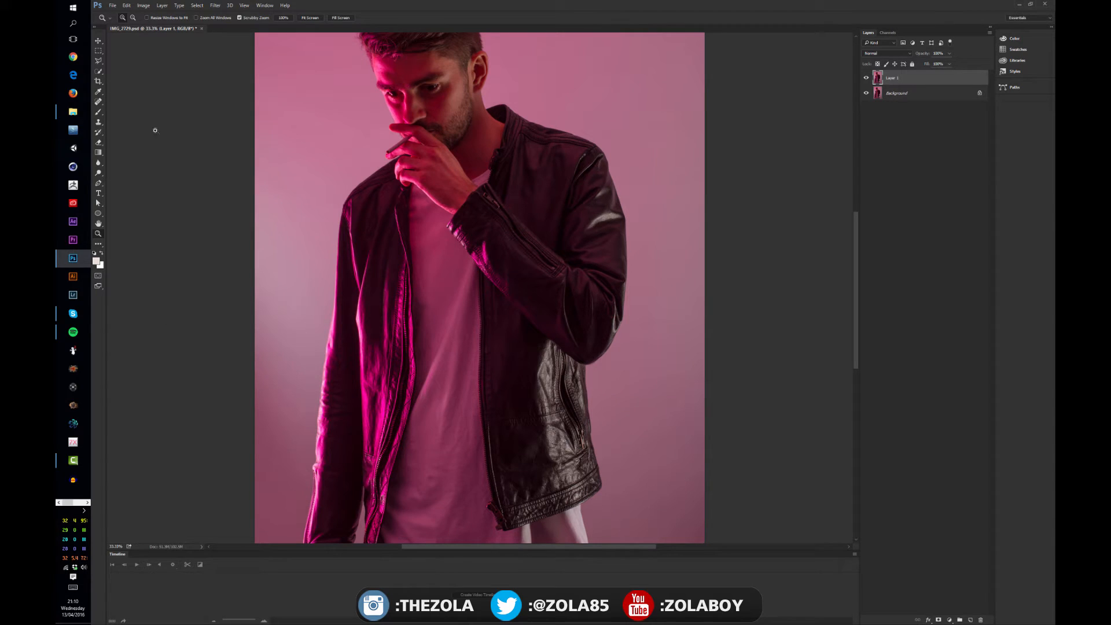
key("v")
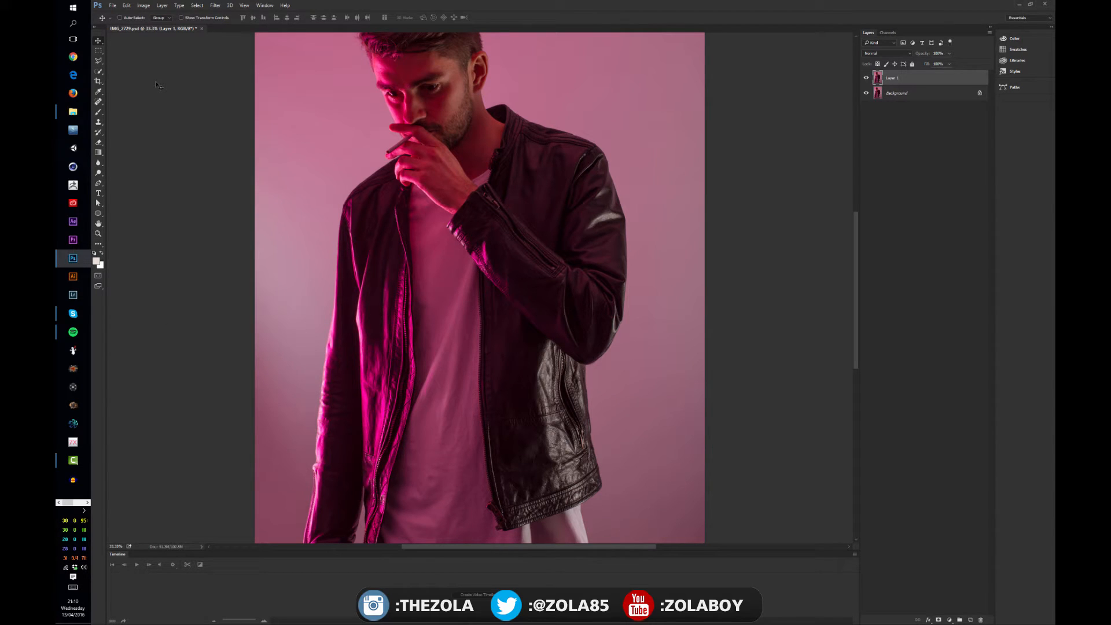
right_click(119, 555)
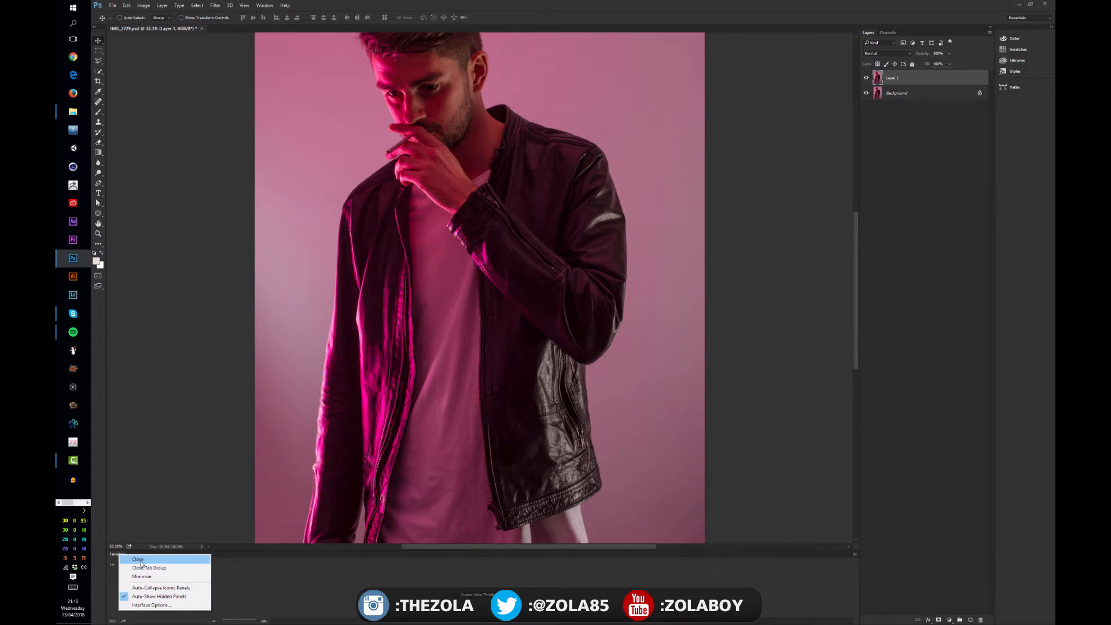
left_click(137, 560)
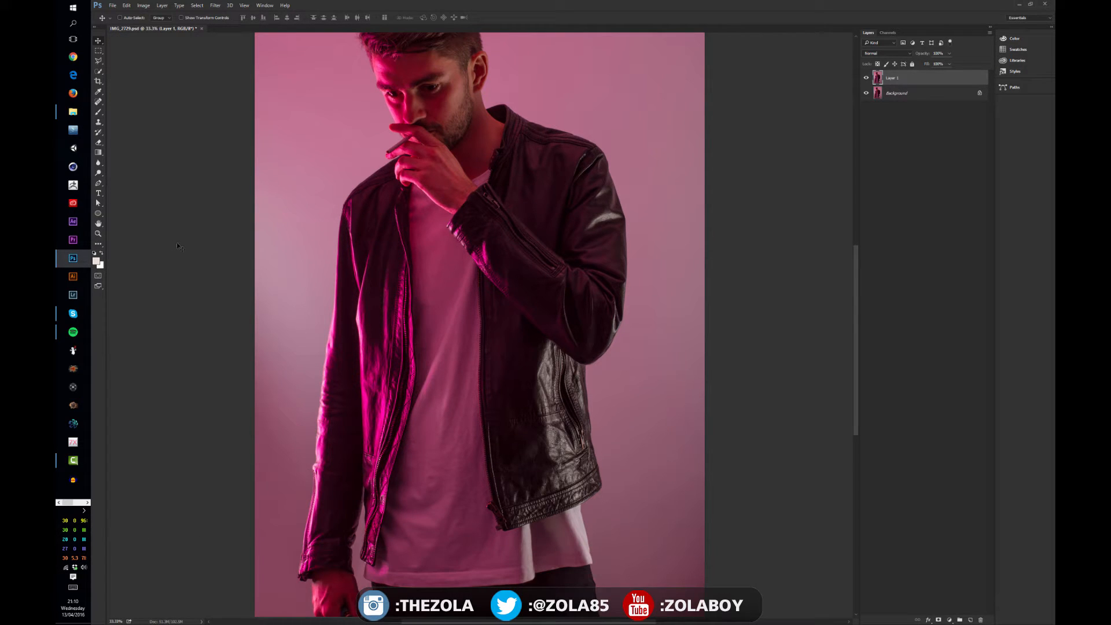
left_click_drag(439, 188, 466, 237)
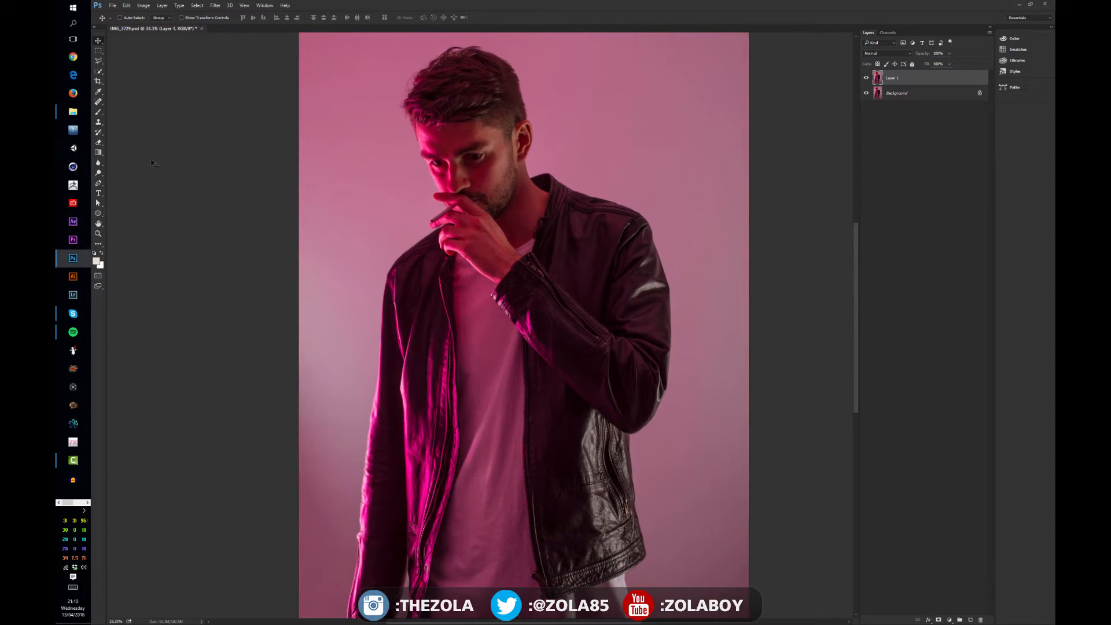
Draw a rectangular marquee selection around the head and upper chest, and deselect it
left_click(98, 52)
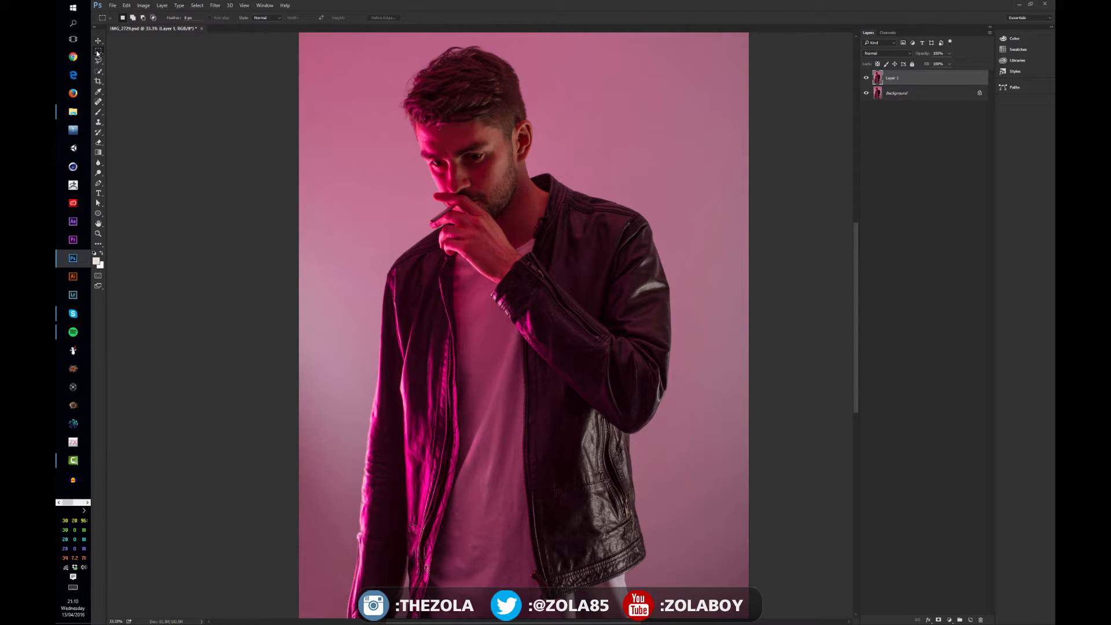
right_click(99, 55)
left_click(96, 52)
left_click_drag(377, 39, 559, 264)
key("ctrl+d")
left_click_drag(523, 188, 467, 229)
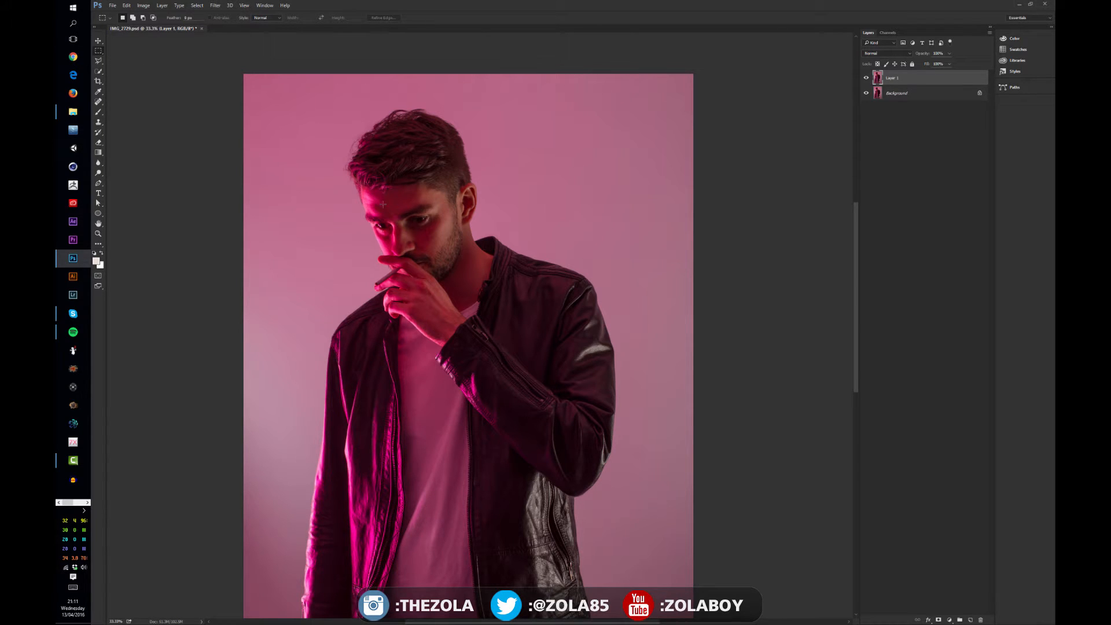
Build a blocky selection over the face and jacket by adding and subtracting rectangular marquee areas
mouse_move(330, 128)
left_mouse_down()
mouse_move(410, 192)
mouse_move(576, 380)
mouse_move(514, 401)
left_mouse_up()
left_click_drag(386, 172, 415, 271)
left_click_drag(457, 114, 572, 202)
left_click_drag(309, 145, 603, 417)
left_click_drag(379, 330, 418, 374)
left_click_drag(476, 252, 447, 292)
left_click_drag(448, 188, 380, 227)
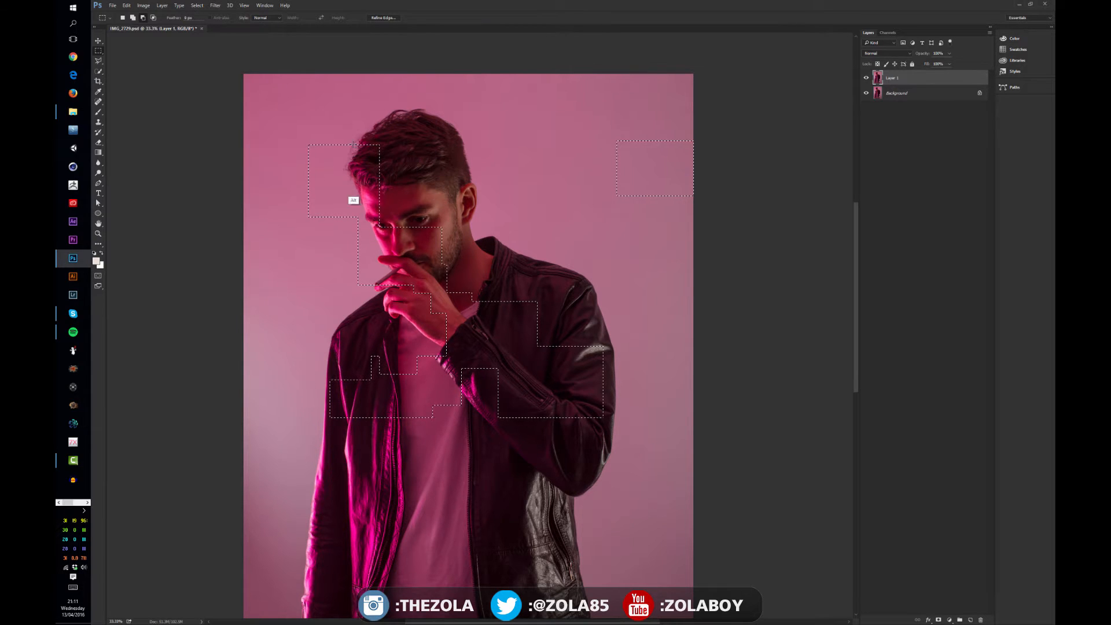
left_click_drag(281, 131, 399, 203)
Move the selected blocks of Layer 1 slightly up and to the left, and deselect
key("v")
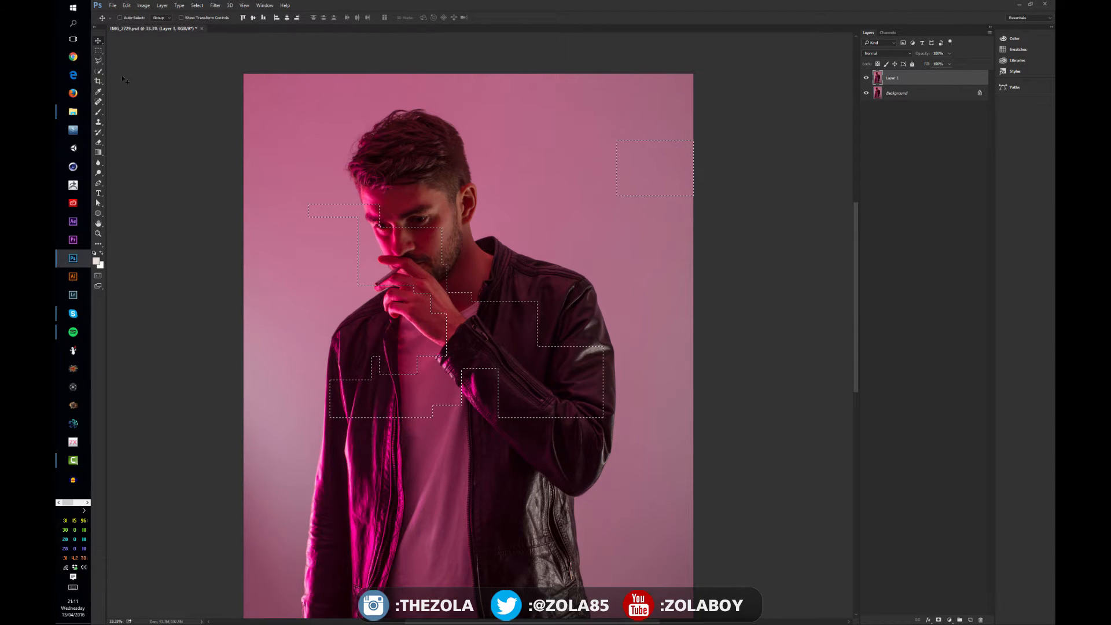
left_click_drag(412, 249, 387, 240)
left_click_drag(452, 311, 452, 287)
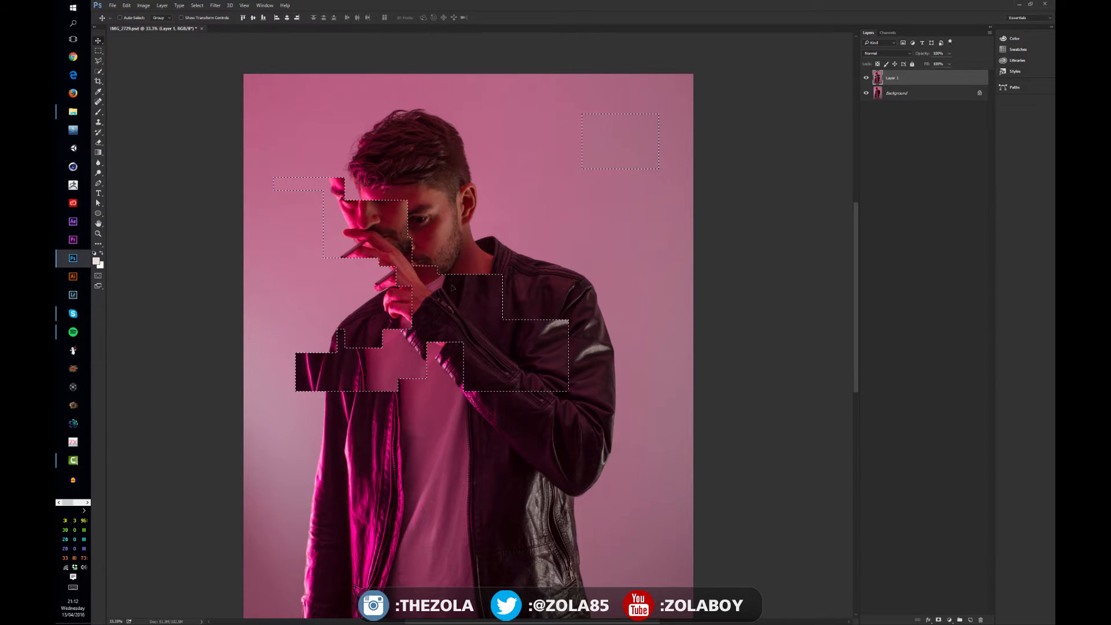
key("ctrl+d")
Undo a trial move of Layer 1, and briefly hide the Background layer to inspect the gaps
left_click_drag(448, 223, 455, 295)
key("ctrl+z")
left_click(866, 93)
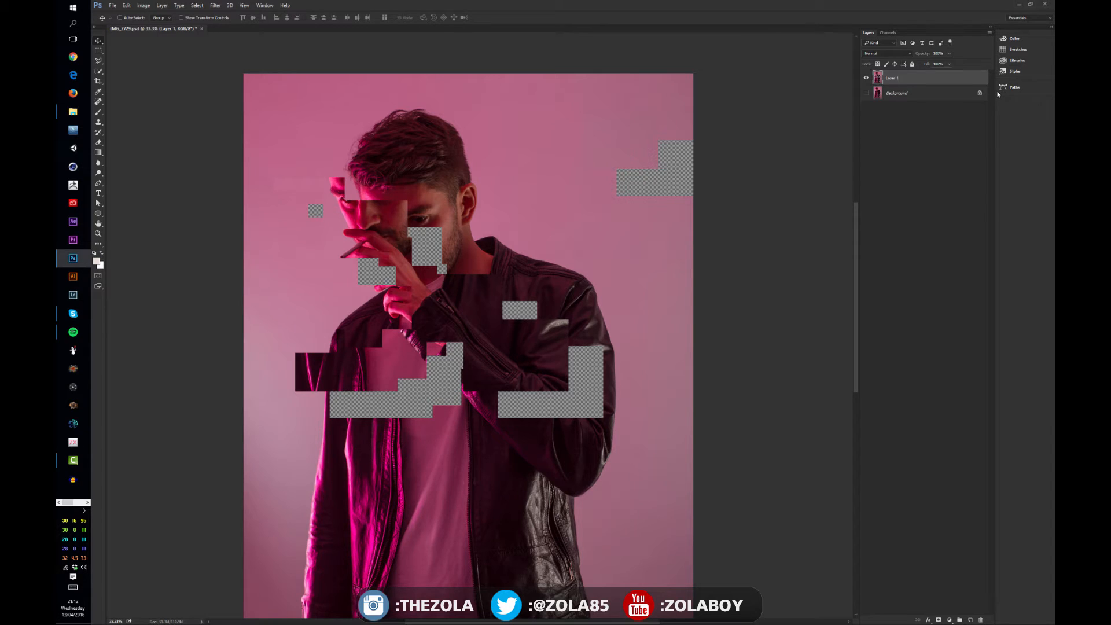
left_click(866, 93)
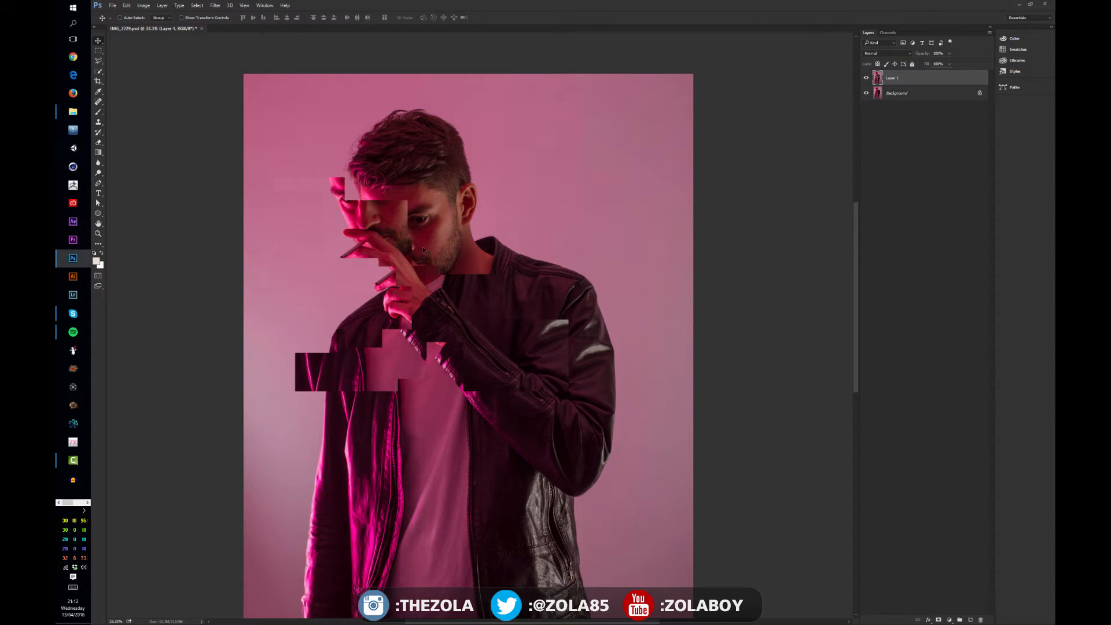
Select several separate rectangular areas over the face, collar and chest of Layer 1
key("m")
left_click_drag(426, 183, 380, 244)
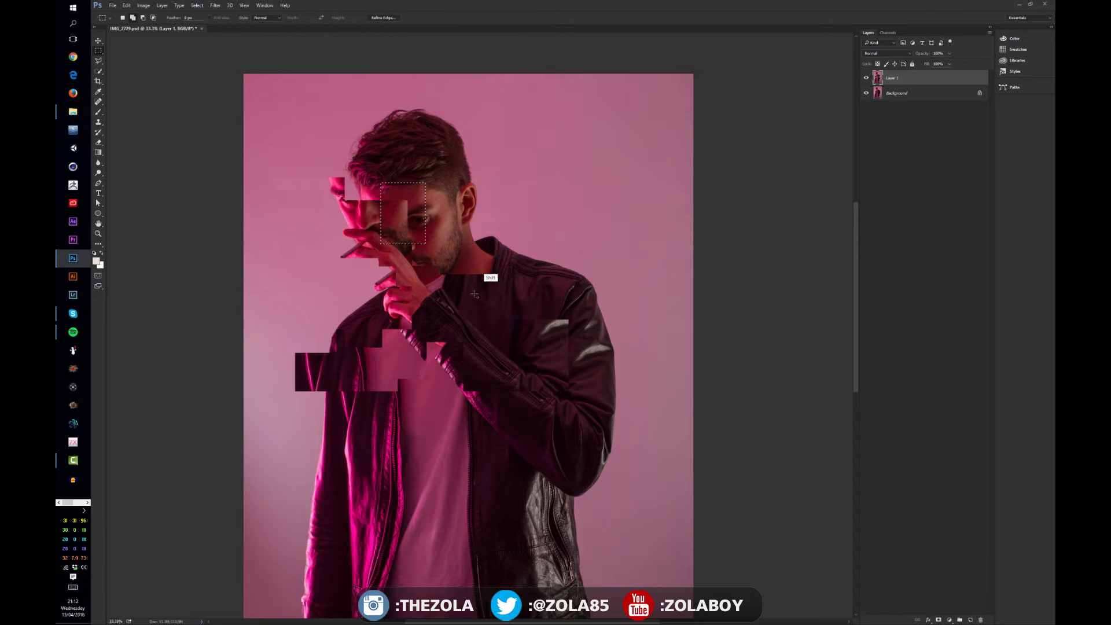
left_click_drag(497, 253, 408, 391)
left_click_drag(352, 455, 418, 418)
left_click_drag(488, 366, 423, 444)
Shift the selected face, collar and chest blocks slightly up and to the right, and deselect
key("v")
left_click_drag(430, 356, 456, 330)
key("ctrl")
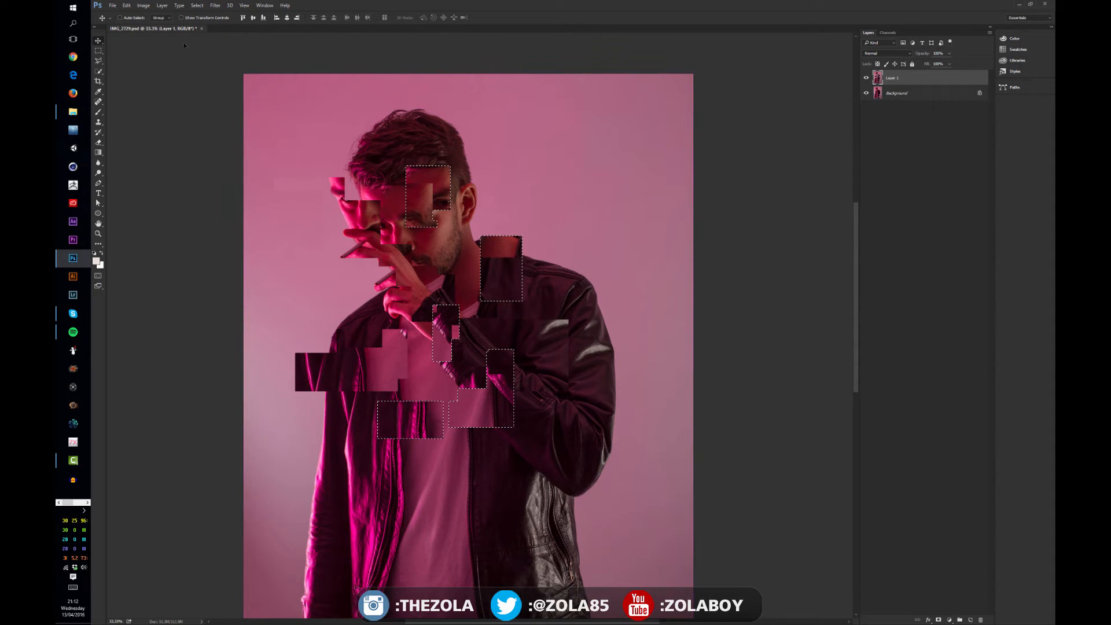
left_click(207, 6)
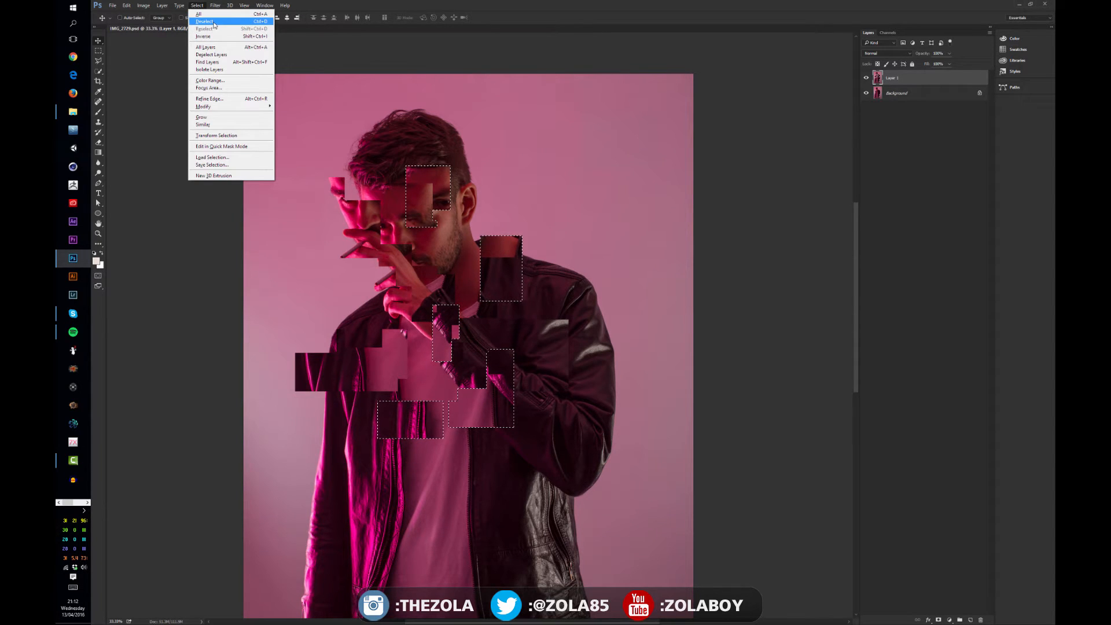
left_click(398, 107)
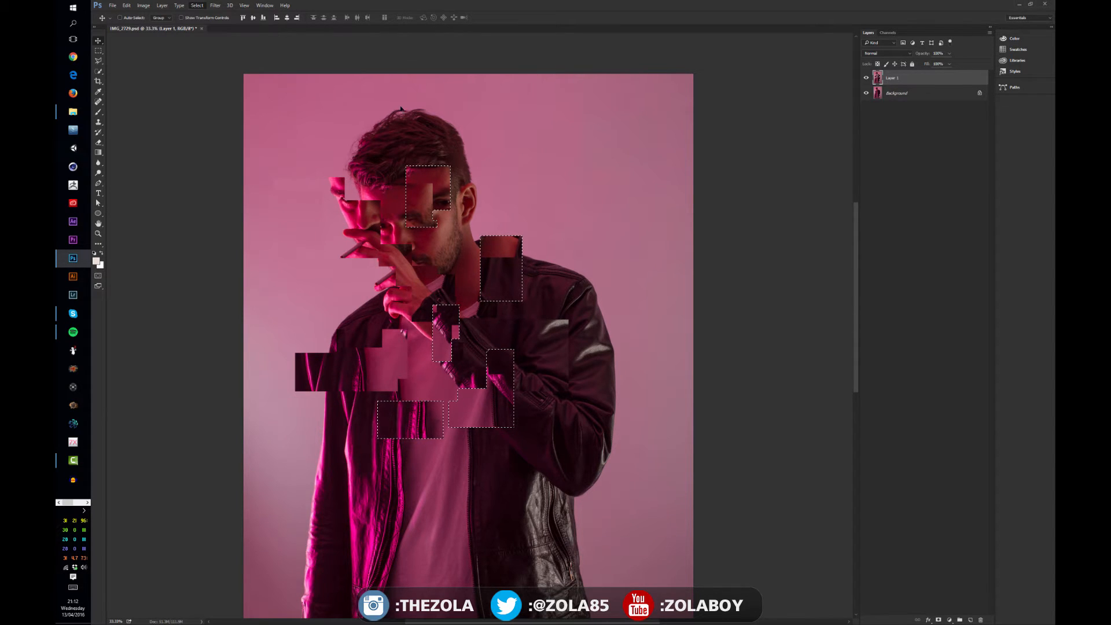
key("ctrl+d")
Select overlapping rectangular areas across the shoulder, hand, chest and lower face with the Rectangular Marquee tool
left_click(99, 51)
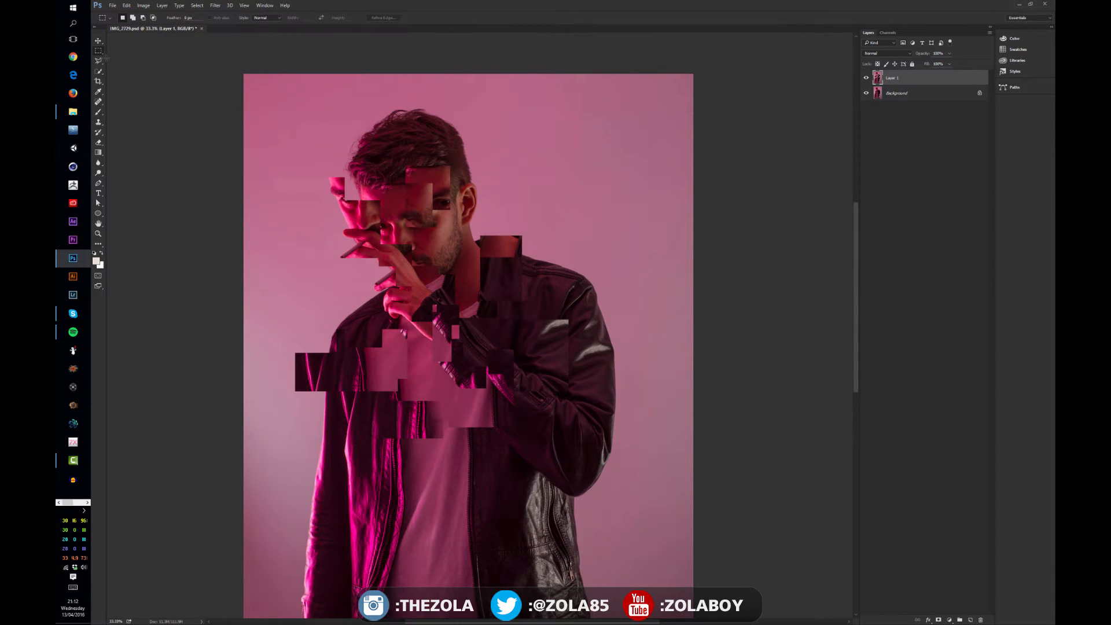
left_click_drag(307, 274, 393, 325)
left_click_drag(406, 268, 492, 364)
left_click_drag(463, 259, 562, 356)
left_click_drag(397, 278, 507, 209)
Move the overlapping selected blocks up and to the right, and deselect
key("v")
left_click_drag(426, 253, 502, 202)
key("ctrl+d")
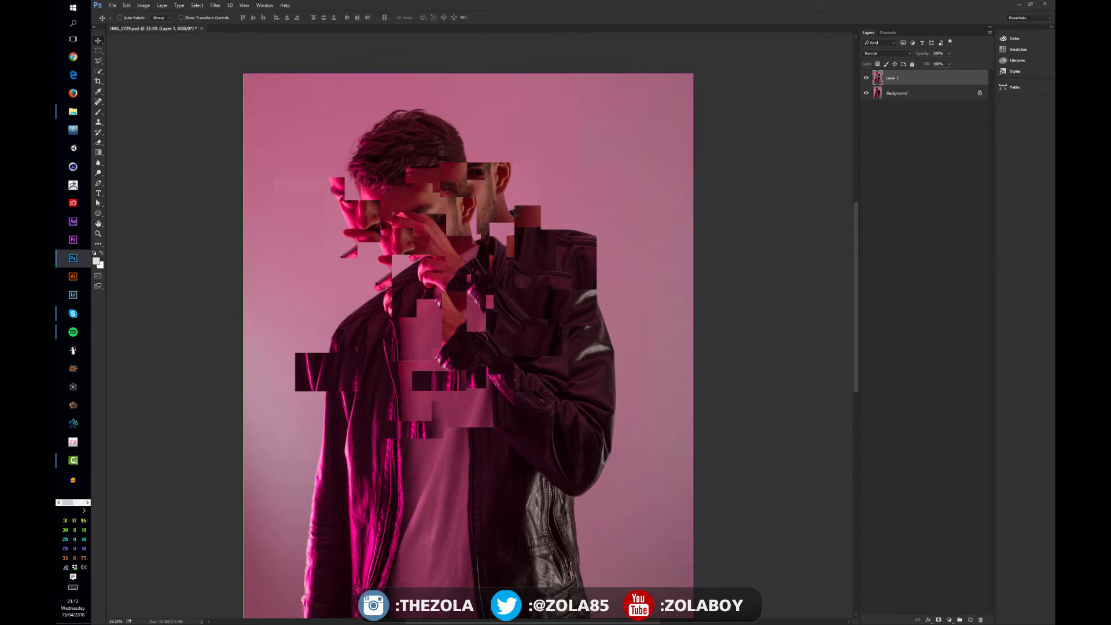
Try moving the scrambled layer, undo it, and check its transparent gaps with the Background layer hidden
left_click_drag(475, 278, 500, 280)
key("ctrl+z")
left_click(866, 93)
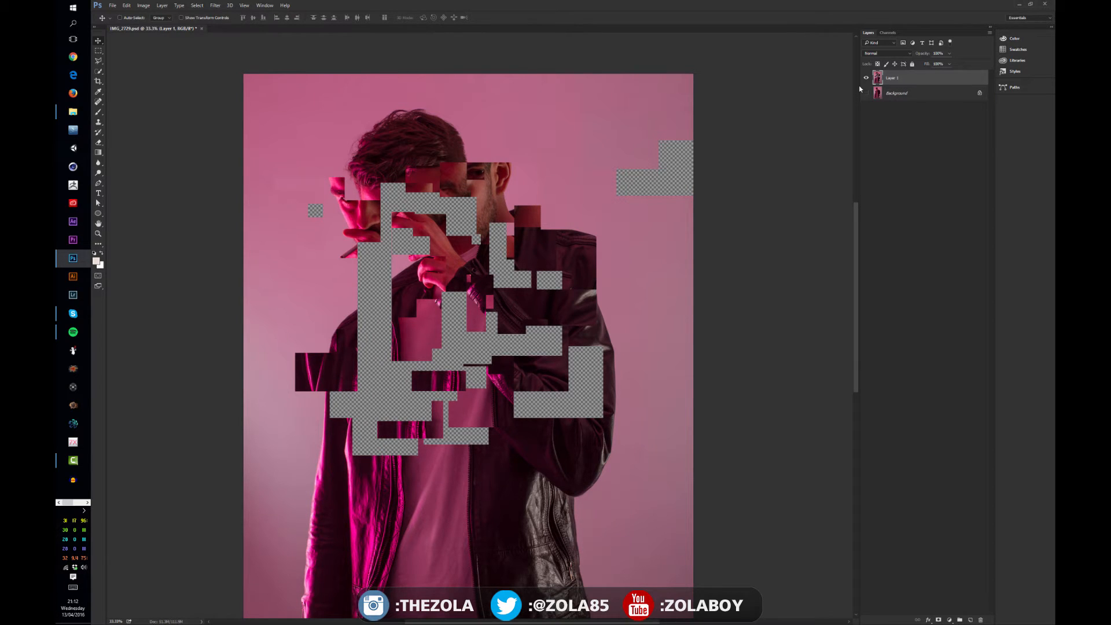
left_click(866, 94)
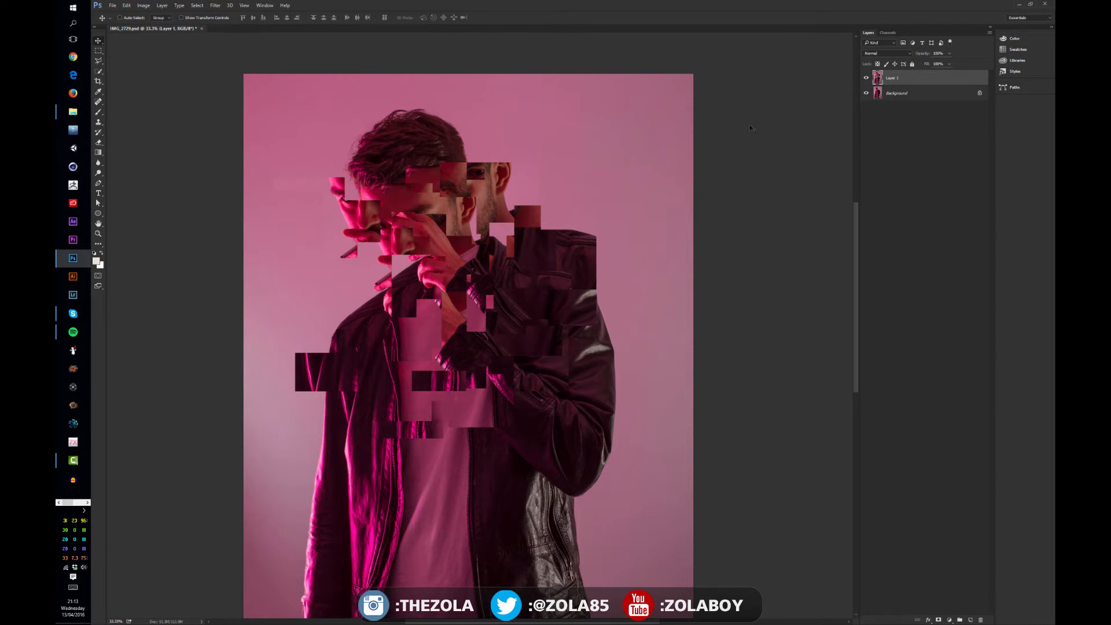
Delete the scrambled Layer 1 and duplicate the Background layer as Background copy
key("Delete")
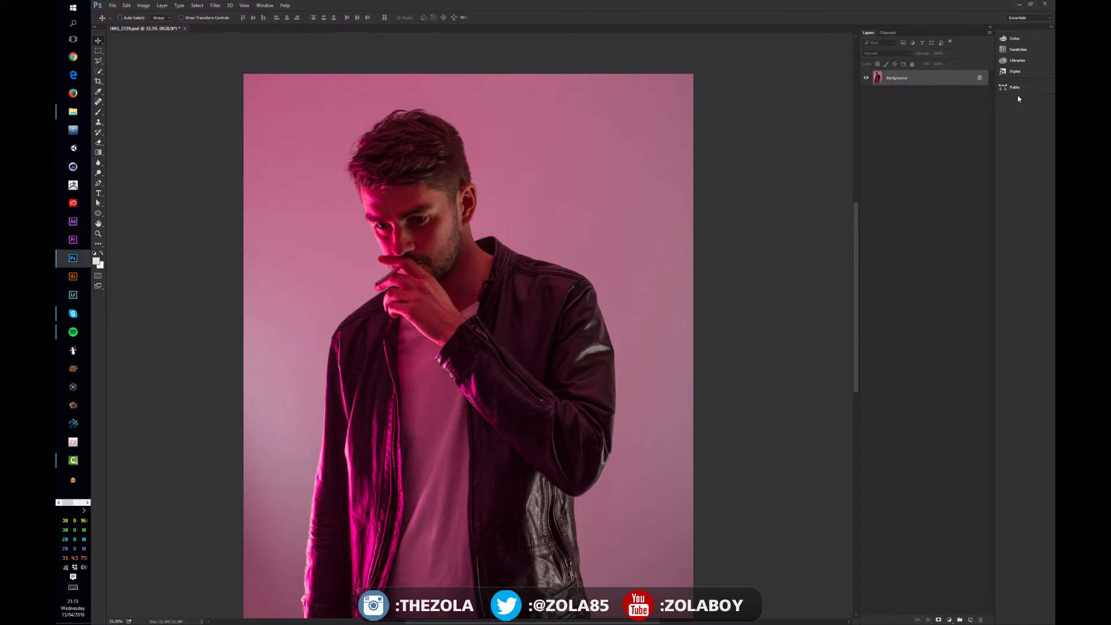
right_click(895, 79)
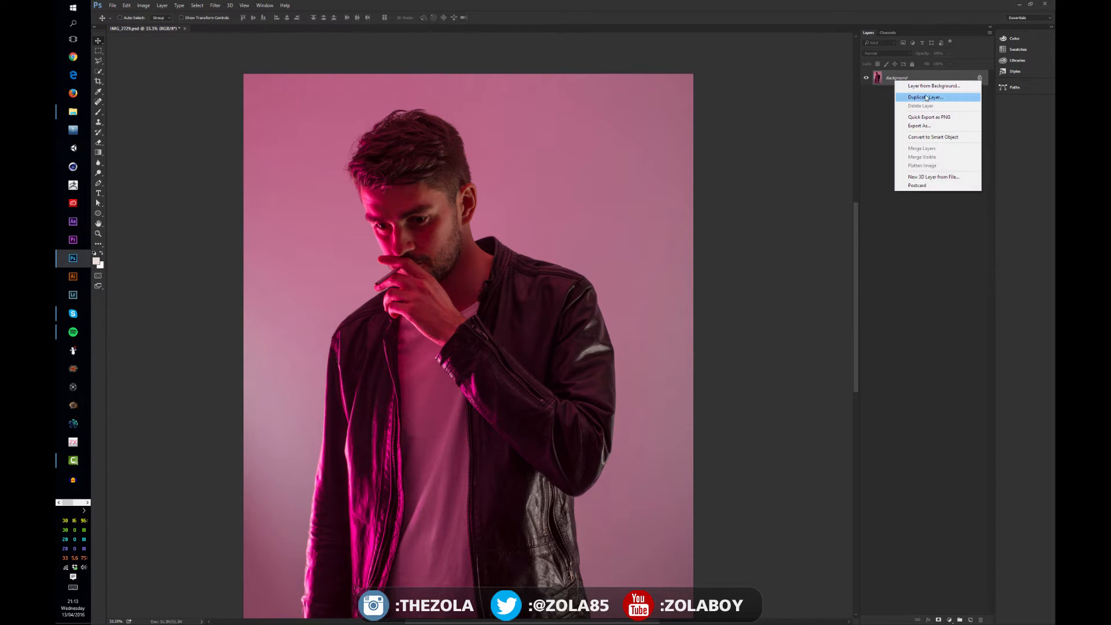
left_click(917, 97)
left_click(623, 198)
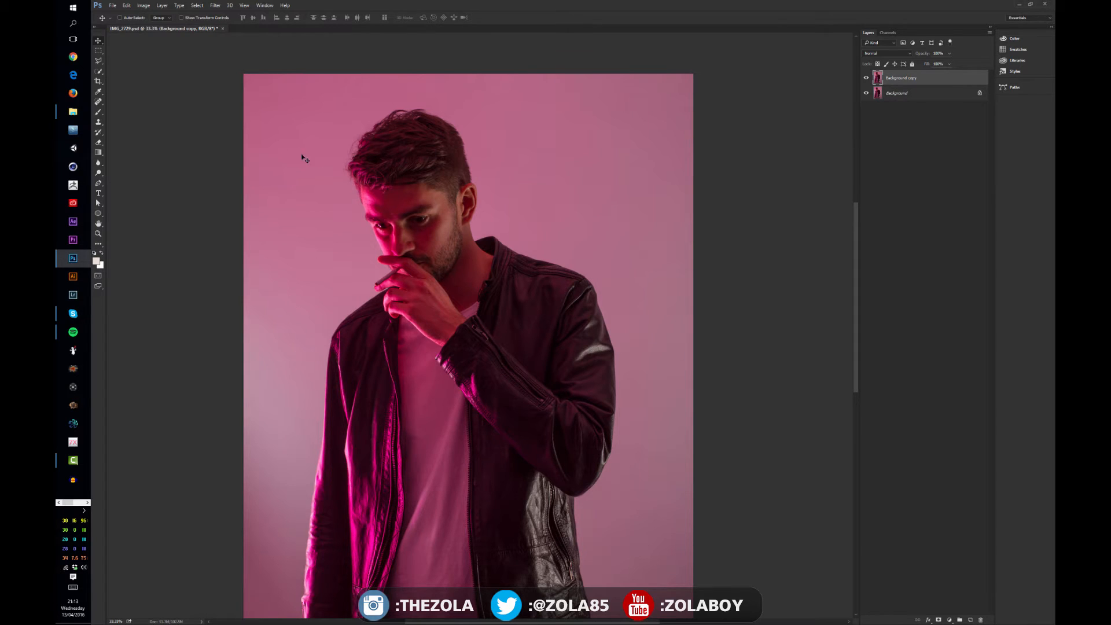
Draw a circular selection around the head with the Elliptical Marquee tool and position it over the face
left_click(98, 51)
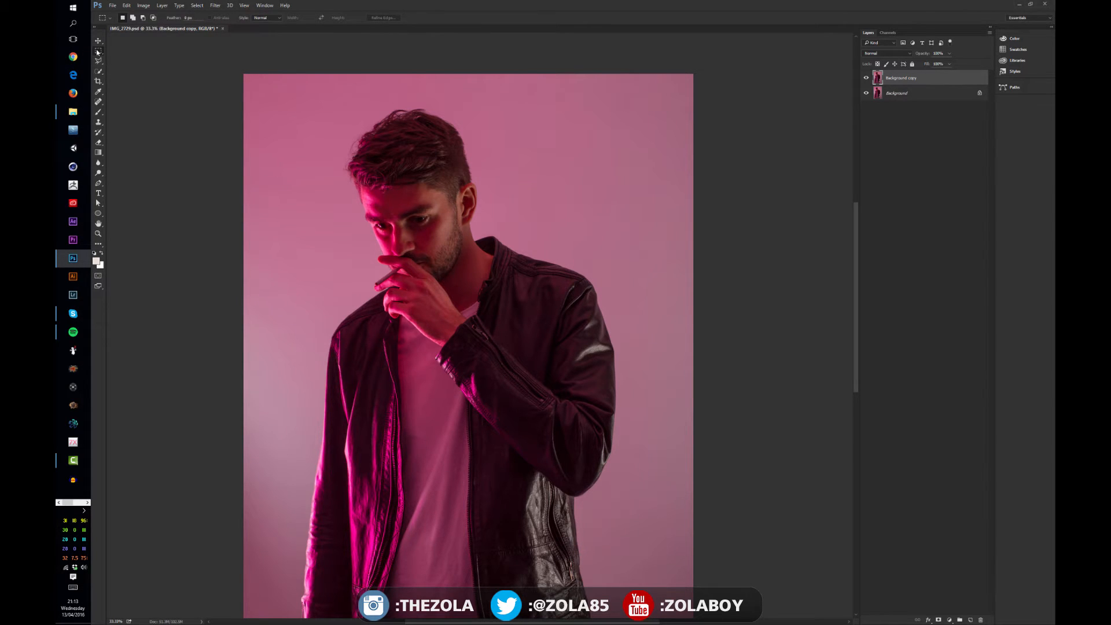
right_click(97, 52)
left_click(128, 59)
left_click_drag(512, 98, 315, 359)
left_click_drag(429, 241, 439, 257)
Try moving the circular head cutout down toward the jacket, and undo the move
key("v")
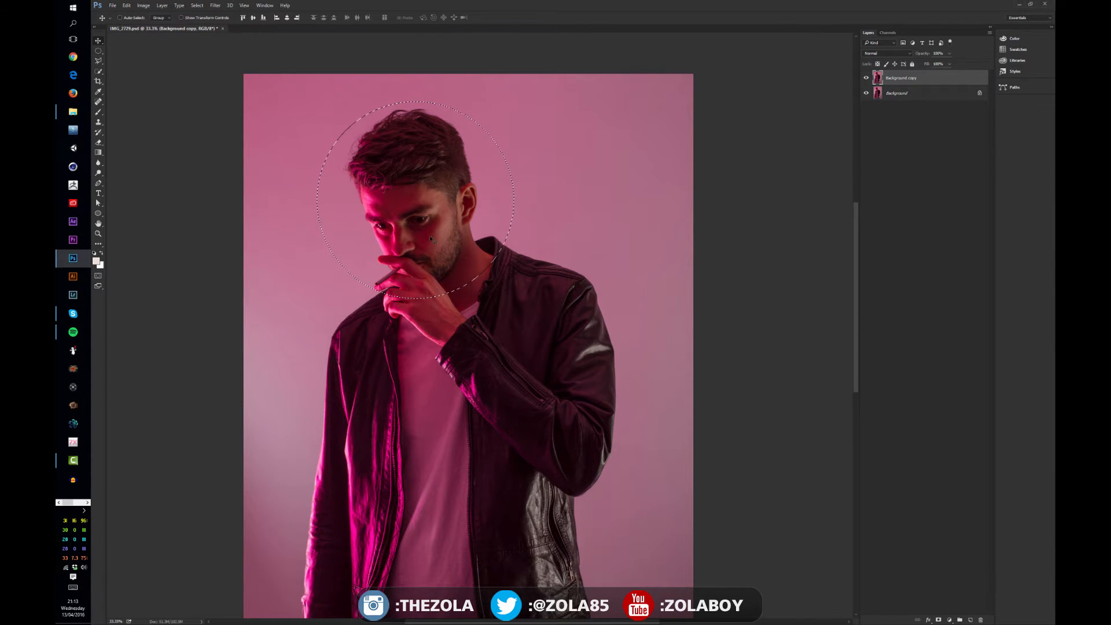
left_click_drag(439, 202, 546, 318)
key("ctrl+z")
key("ctrl")
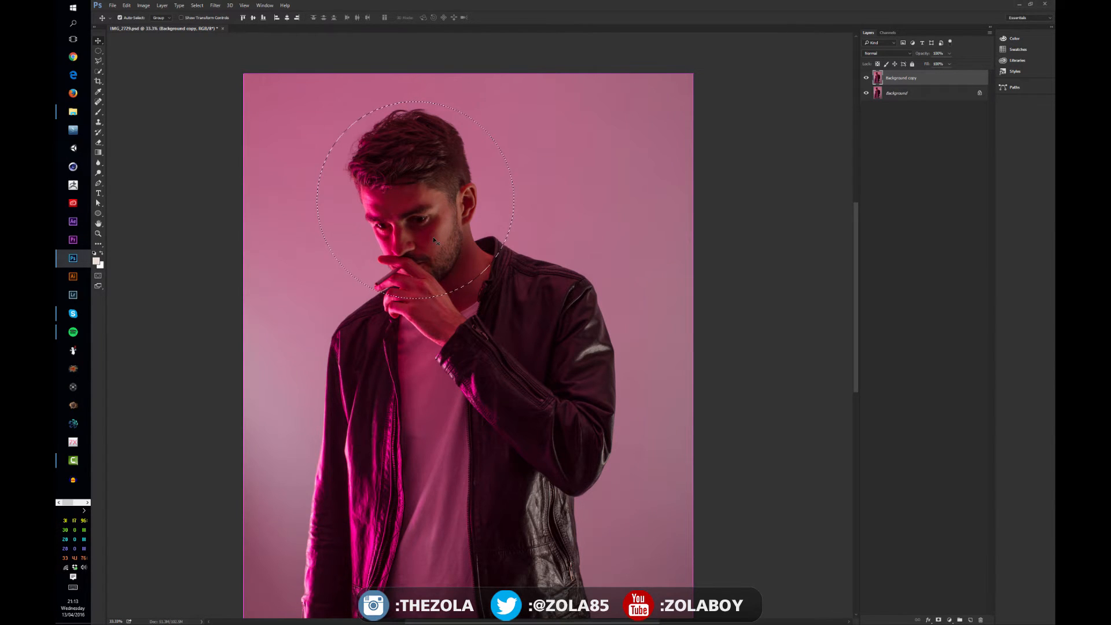
Copy the circular head selection to a new layer and show only that layer
key("ctrl+j")
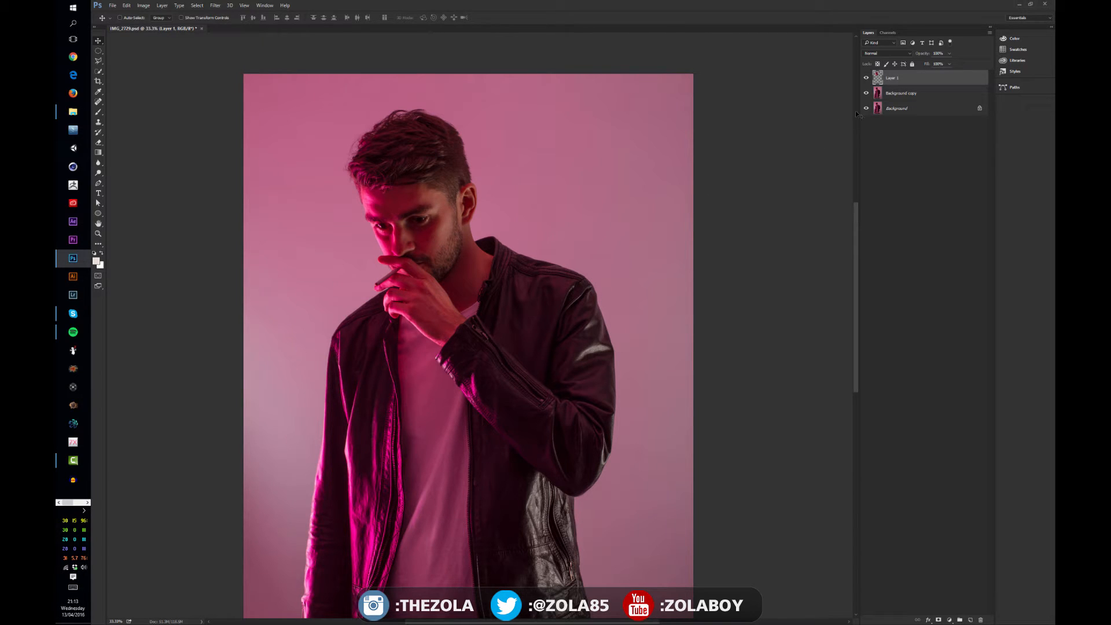
left_click(881, 97)
left_click(899, 80)
left_click(867, 78, "alt")
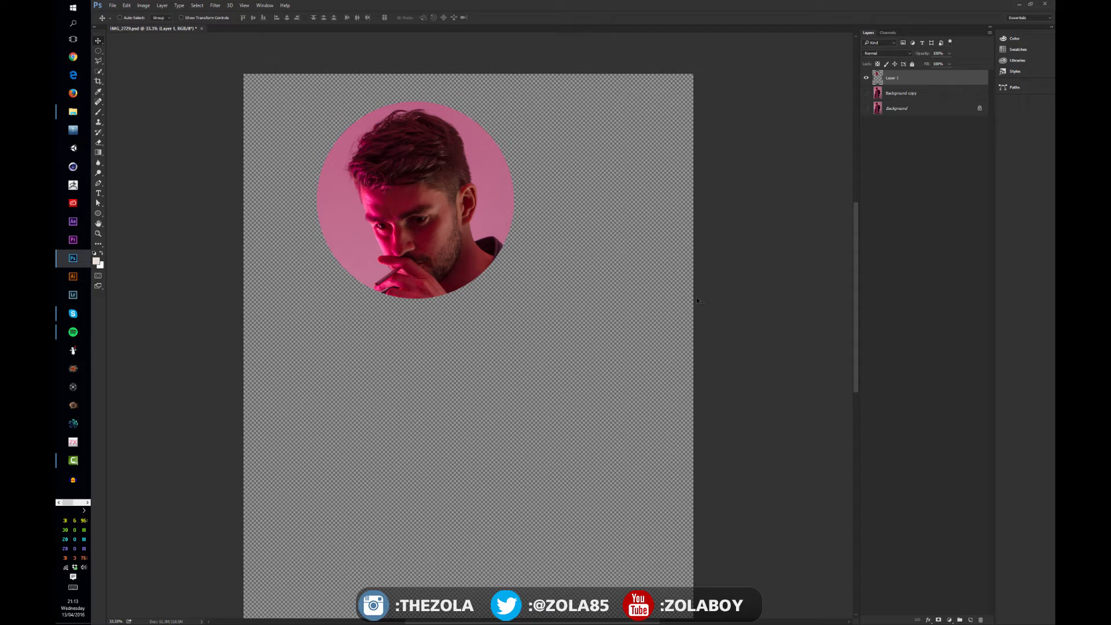
Show the Background and Background copy layers again and delete the circular cutout layer, Layer 1
left_click(866, 77)
left_click(874, 93)
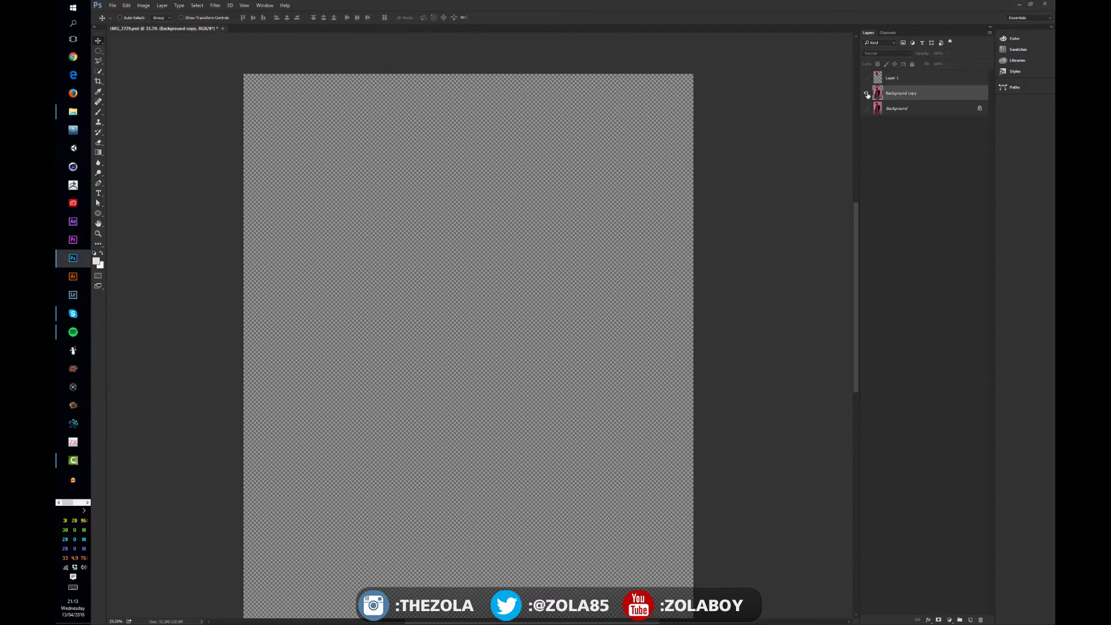
left_click_drag(867, 94, 870, 108)
left_click(906, 78)
key("Delete")
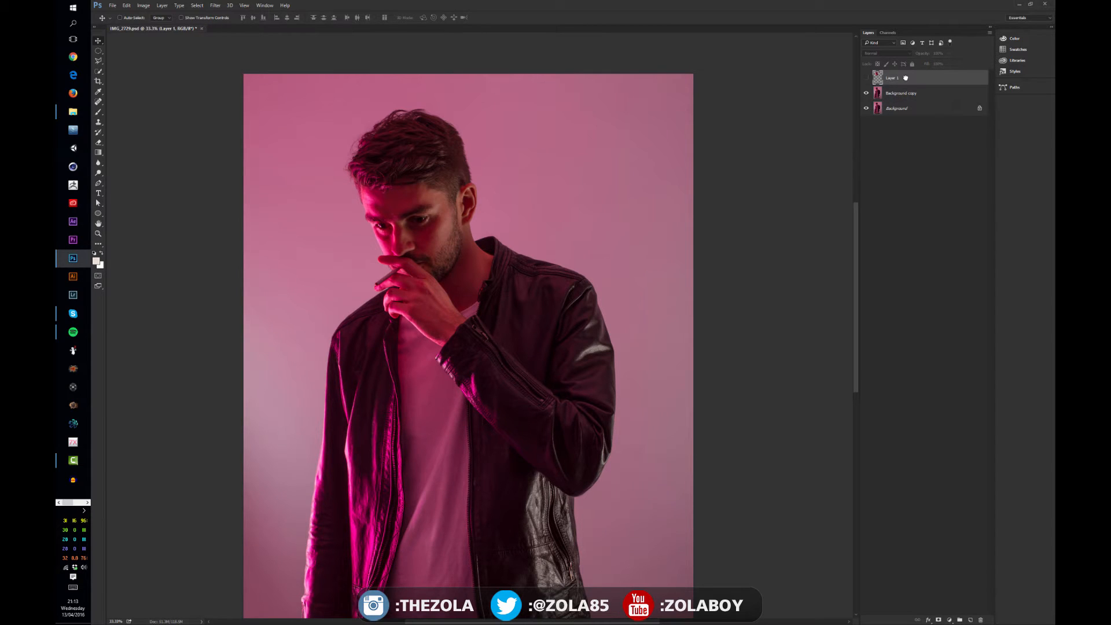
Mask the Background copy layer to a circular selection around the head and shoulders, and hide the Background layer
left_click(99, 51)
left_click_drag(521, 131, 293, 342)
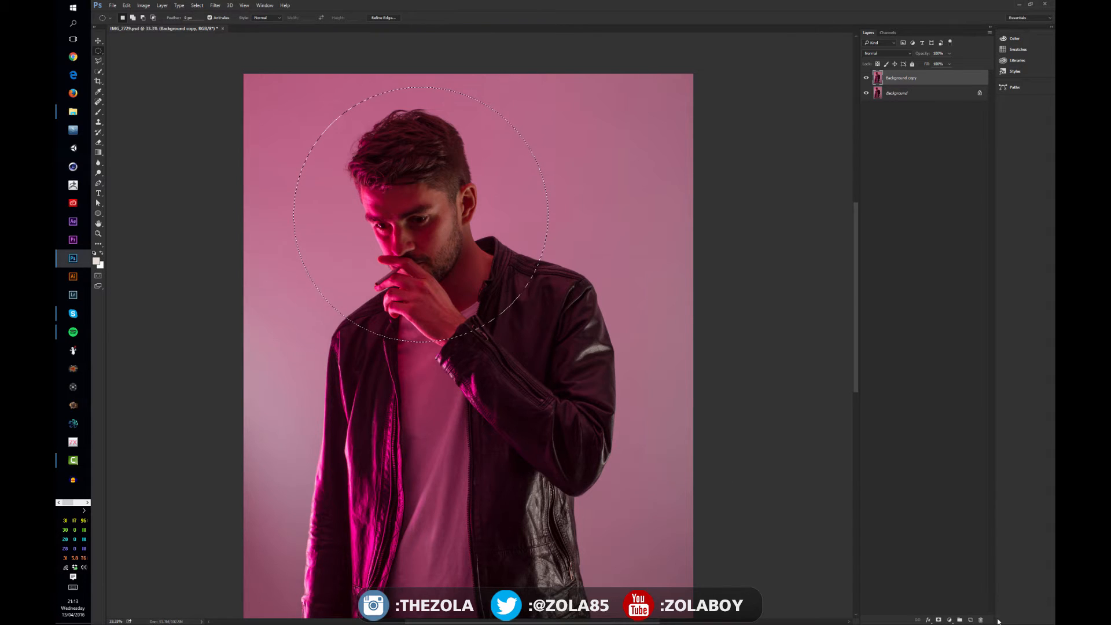
left_click(938, 620)
left_click(865, 94)
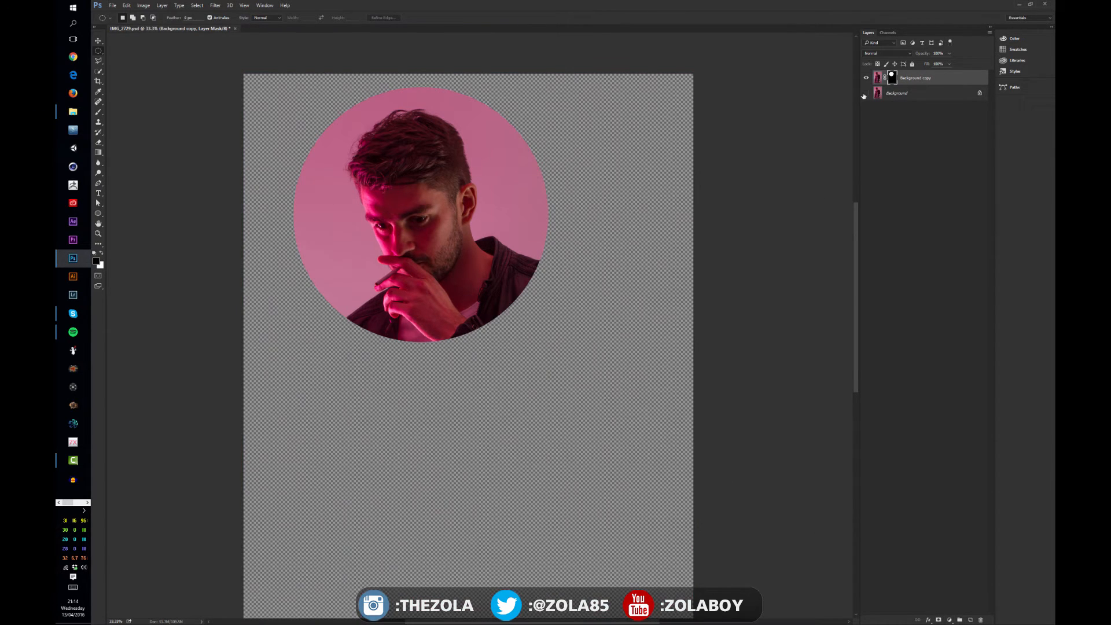
Compare the photo with and without the circular layer mask by disabling and re-enabling it several times
key("v")
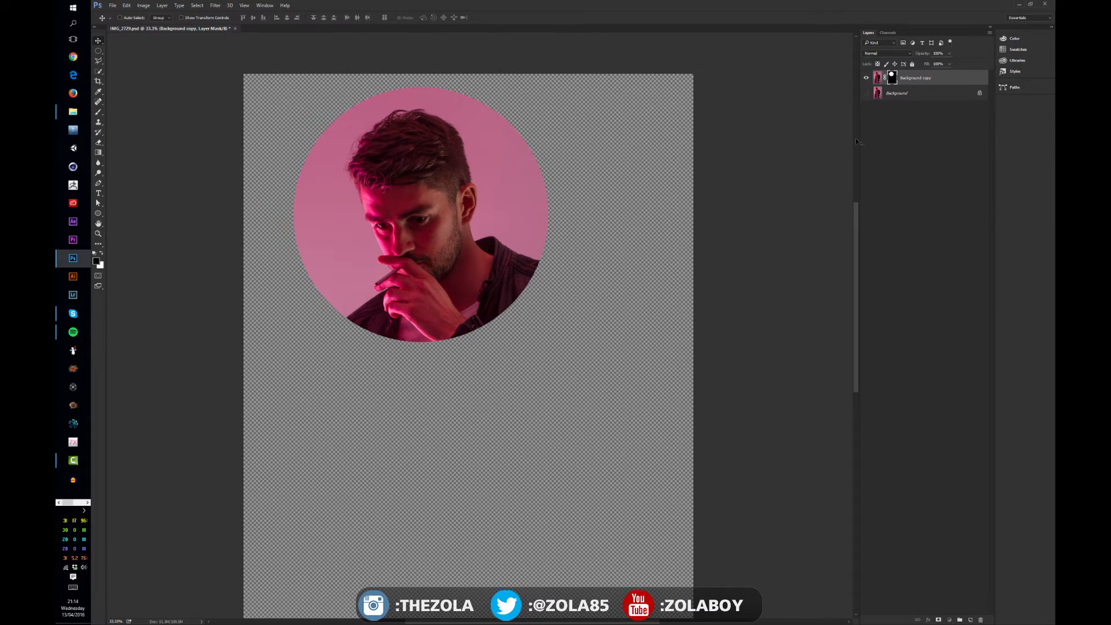
left_click(866, 94)
left_click(867, 94)
left_click(893, 79, "shift")
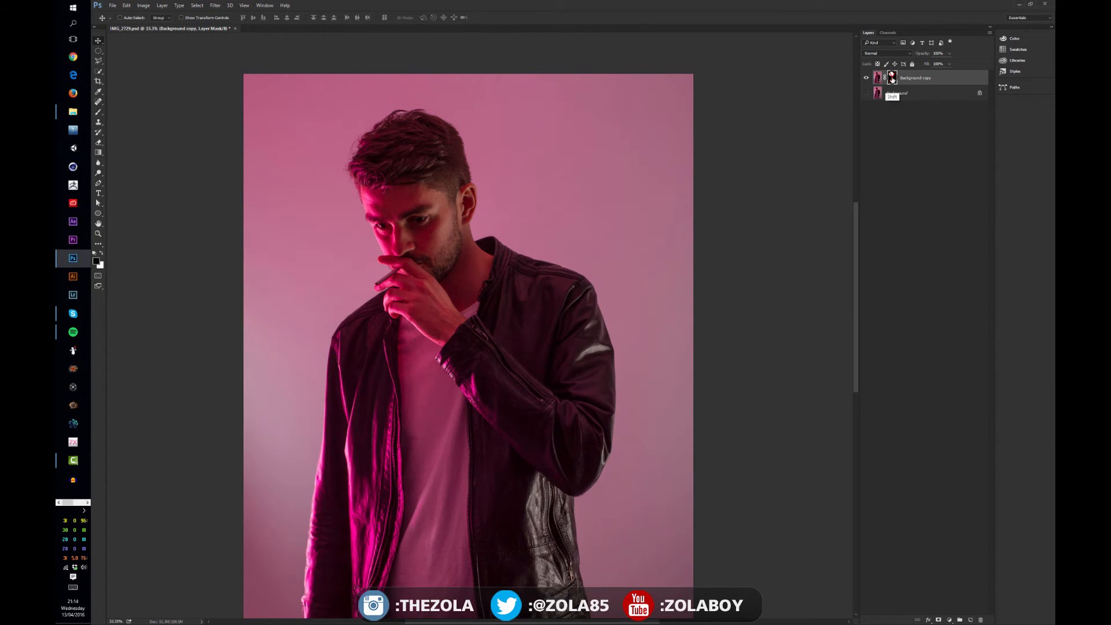
left_click(892, 80, "shift")
left_click(892, 80, "shift")
left_click(891, 80, "shift")
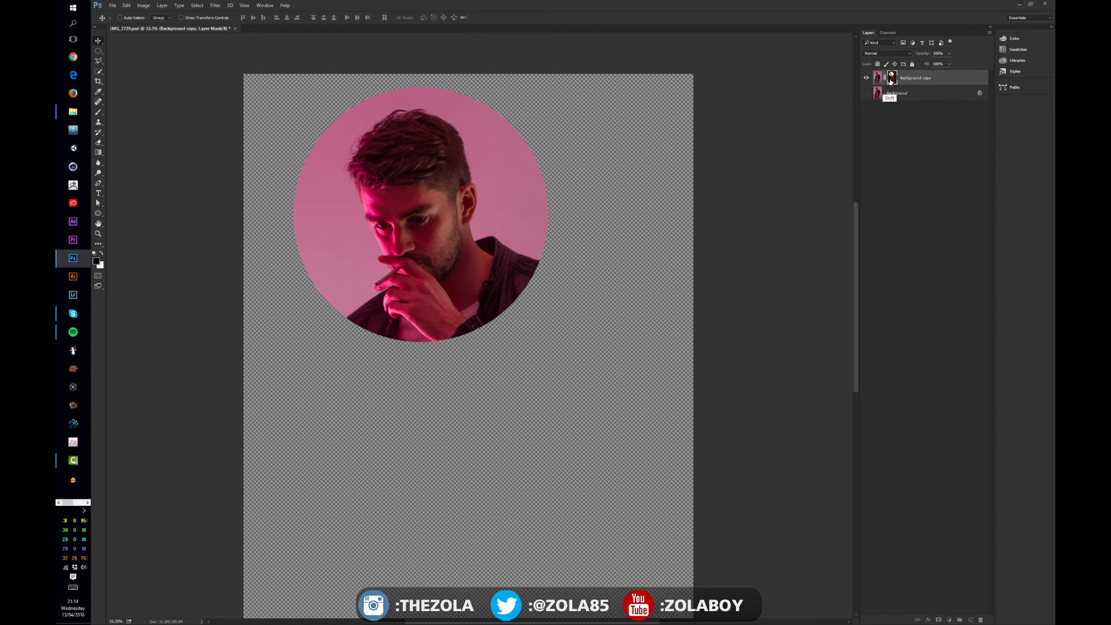
left_click(891, 81, "shift")
left_click(893, 81, "shift")
left_click(893, 79, "shift")
left_click(892, 81, "shift")
Reveal part of the jacket below the collar by painting white on the mask inside a smaller circular selection, and deselect
left_click(98, 51)
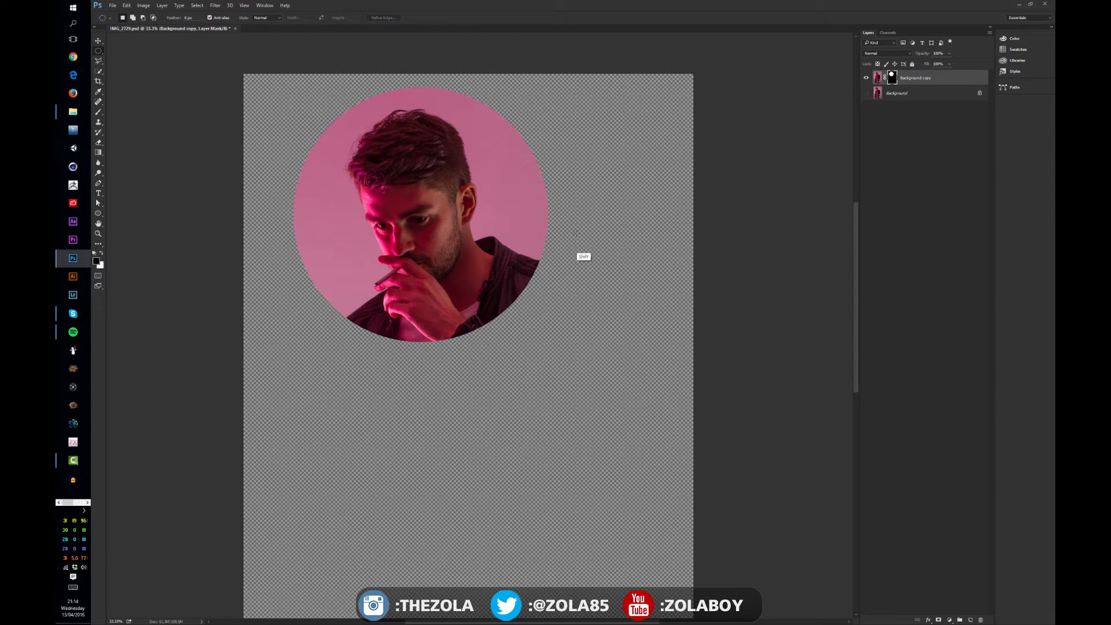
left_click_drag(498, 351, 434, 385)
left_click(102, 254)
key("b")
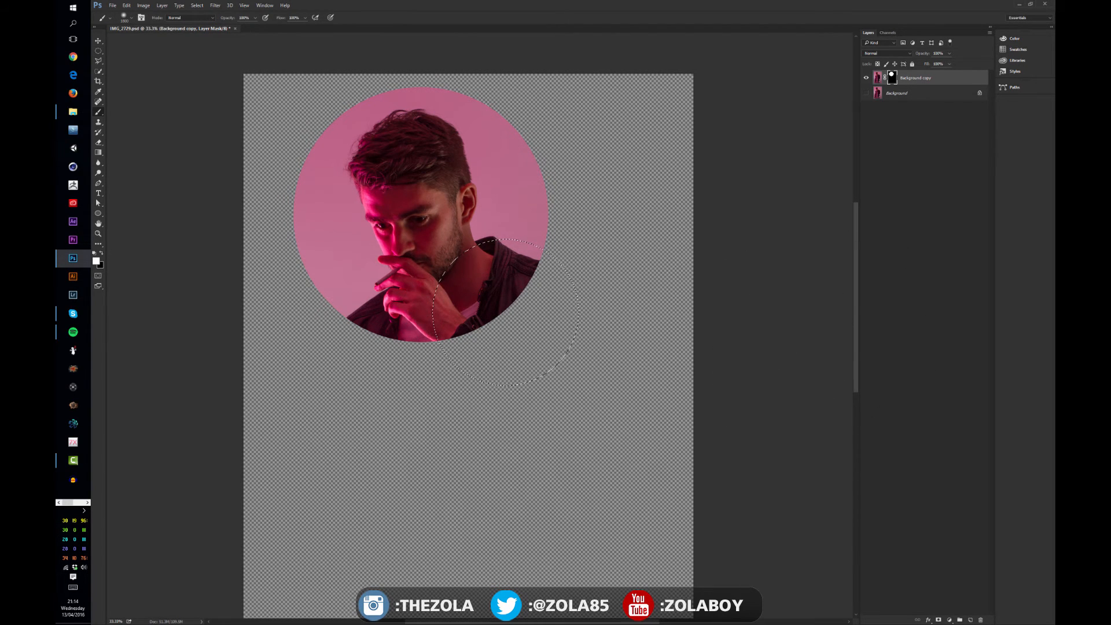
mouse_move(463, 287)
left_mouse_down()
mouse_move(525, 270)
mouse_move(452, 338)
mouse_move(535, 346)
left_mouse_up()
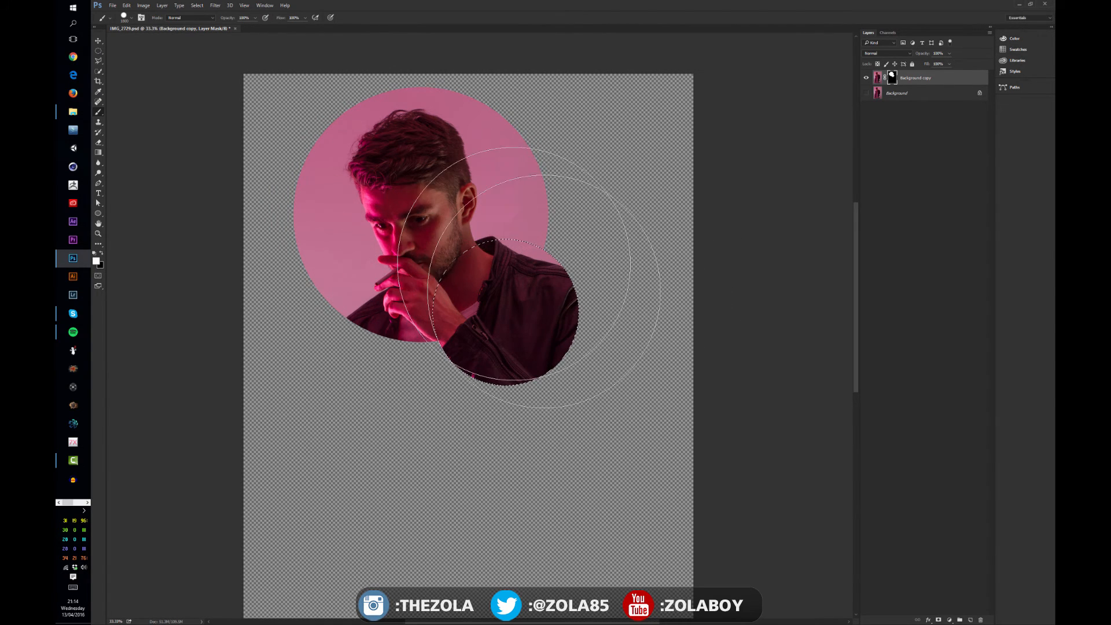
key("ctrl+d")
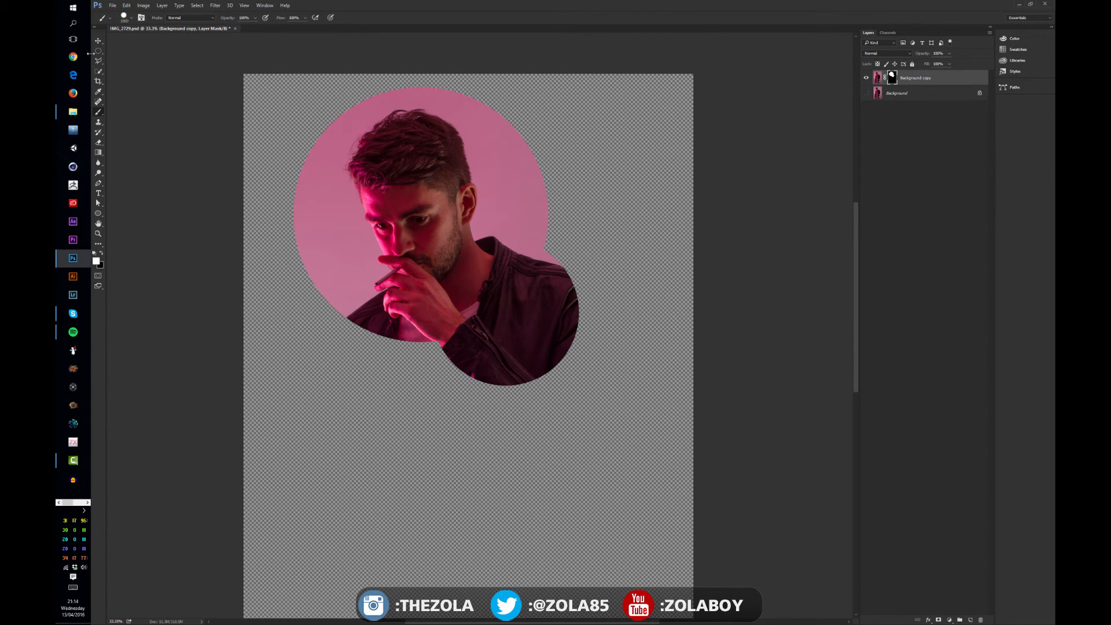
Draw a circular selection over the chest below the hand, fill it with white on the mask using a smaller brush, and deselect
key("m")
left_click_drag(450, 294, 347, 431)
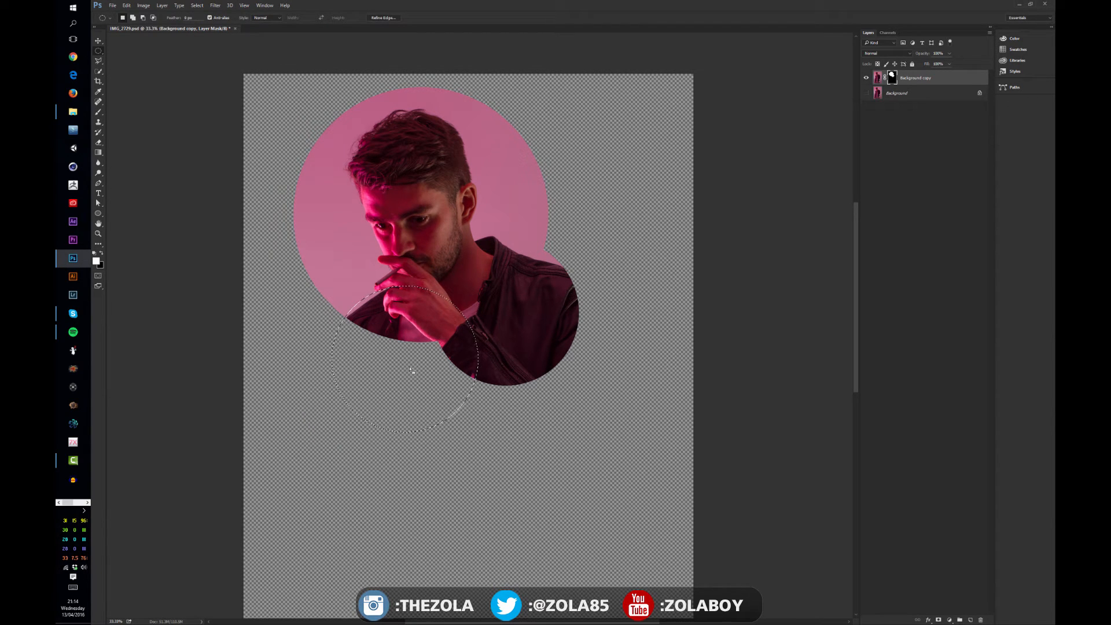
key("b")
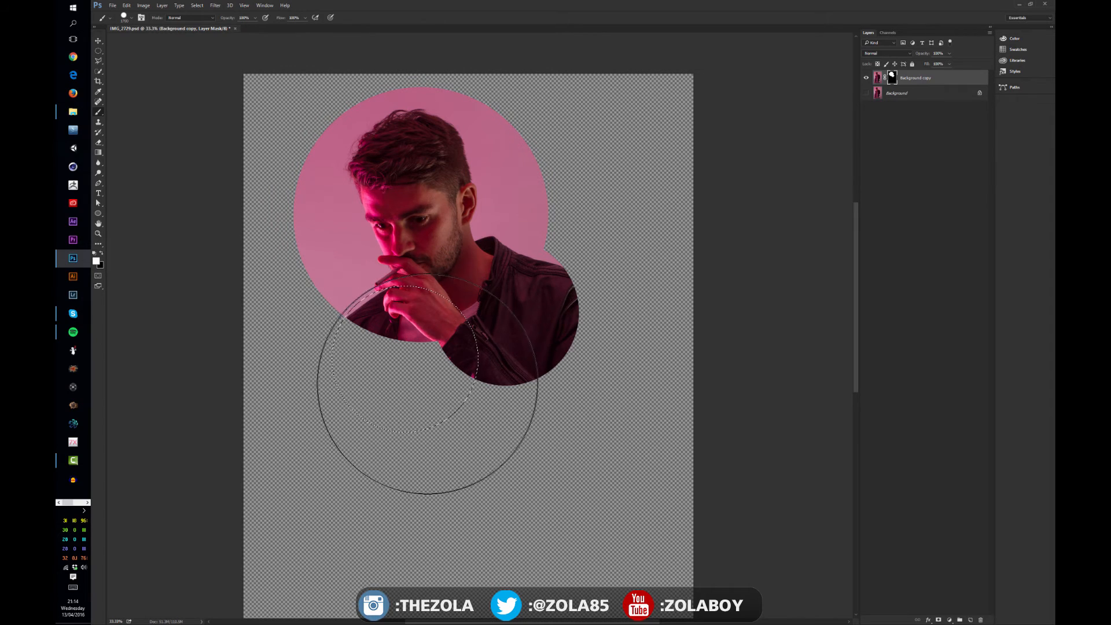
key("bracketleft")
key("bracketleft")
key("bracketleft")
key("bracketleft")
key("bracketleft")
key("bracketleft")
key("bracketleft")
key("bracketleft")
mouse_move(402, 357)
left_mouse_down()
mouse_move(383, 371)
mouse_move(365, 359)
mouse_move(359, 374)
mouse_move(363, 337)
left_mouse_up()
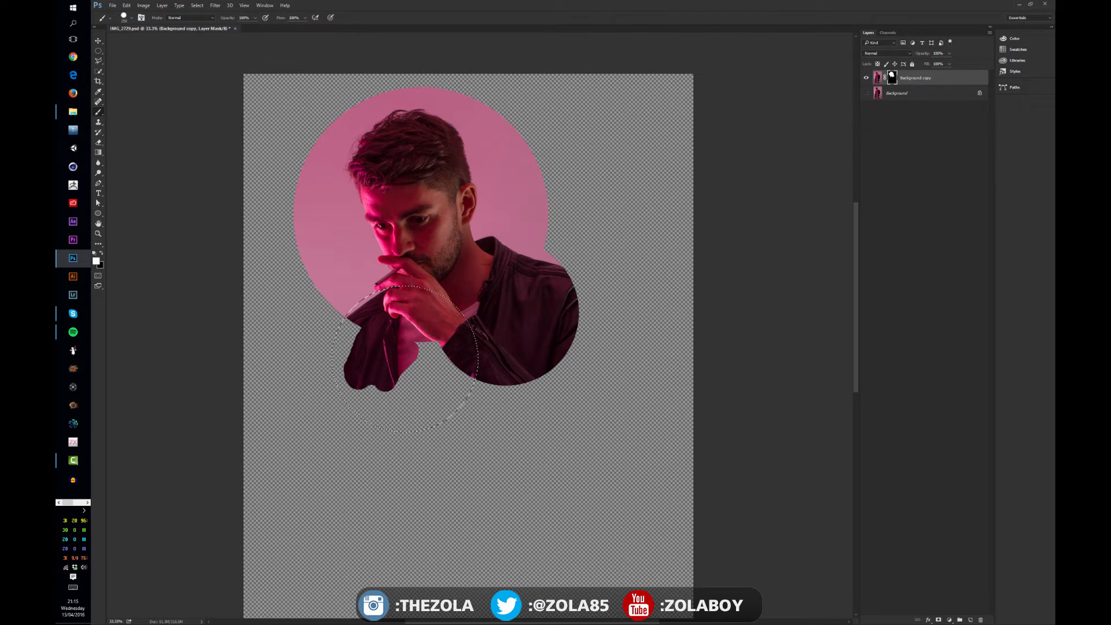
mouse_move(350, 355)
left_mouse_down()
mouse_move(340, 377)
mouse_move(328, 355)
mouse_move(347, 396)
mouse_move(335, 399)
mouse_move(363, 412)
mouse_move(349, 393)
mouse_move(414, 424)
mouse_move(459, 425)
mouse_move(418, 339)
mouse_move(454, 353)
mouse_move(478, 389)
mouse_move(480, 360)
left_mouse_up()
key("ctrl+d")
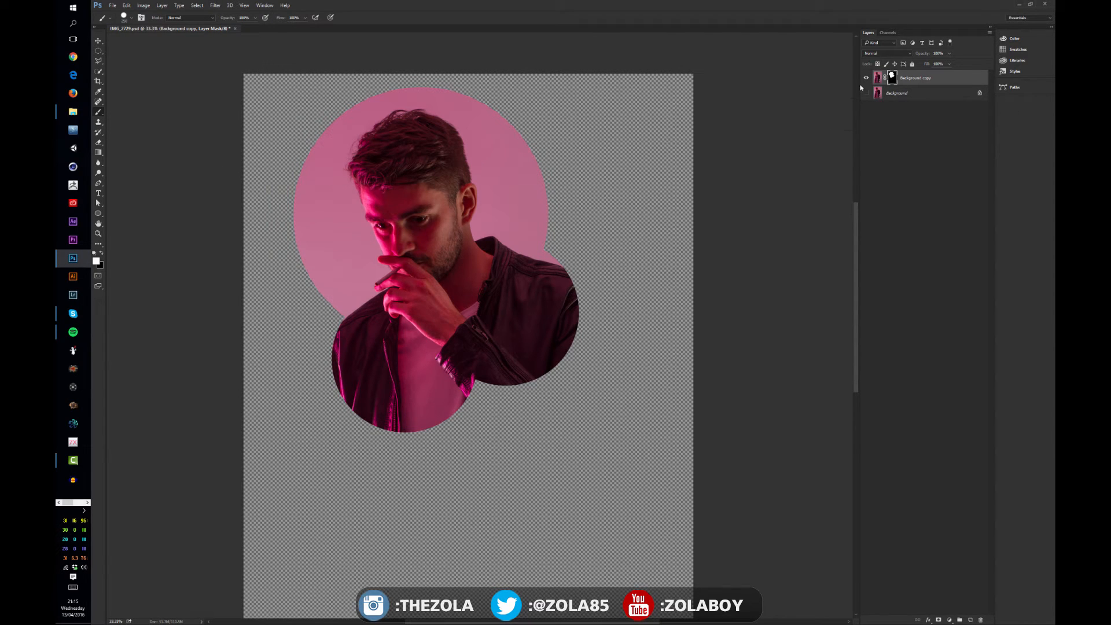
Try combining several circular selections below the masked cutout with the Elliptical Marquee tool
left_click(99, 50)
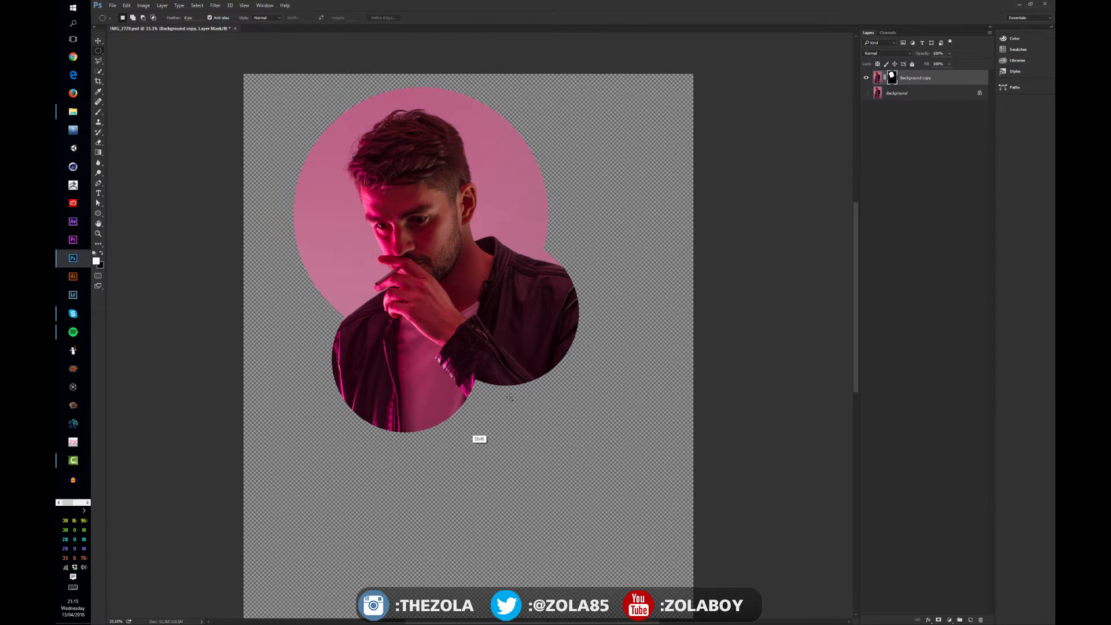
left_click_drag(585, 325, 450, 461)
left_click_drag(501, 387, 407, 464)
left_click_drag(463, 407, 375, 493)
left_click_drag(499, 463, 425, 582)
left_click_drag(560, 518, 447, 606)
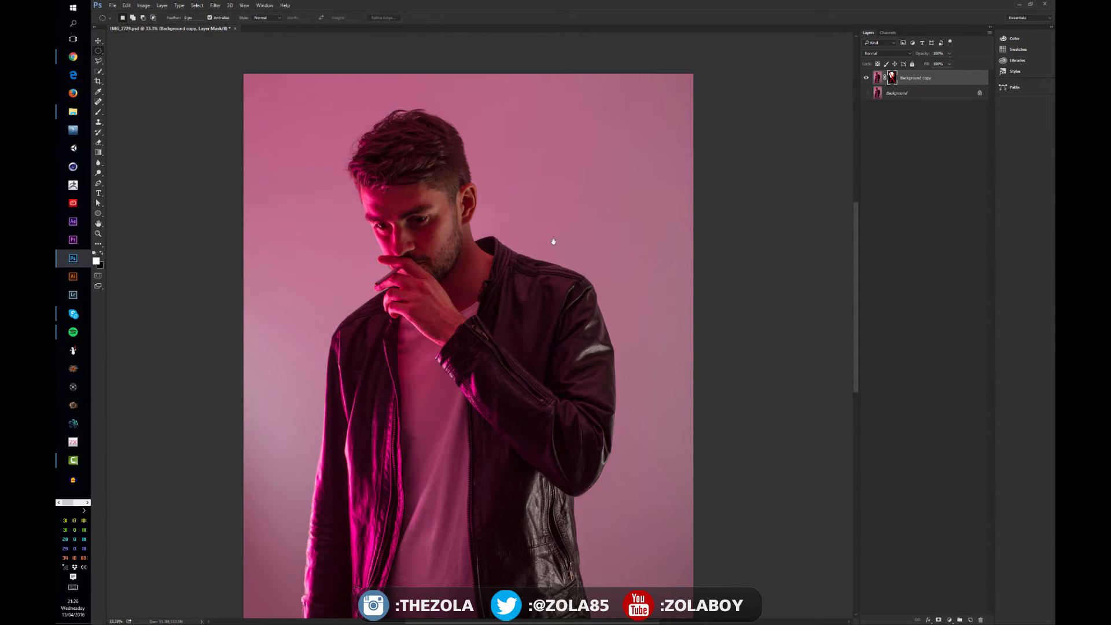
Combine three circular selections over the shirt and jacket front with the Elliptical Marquee tool
left_click_drag(486, 285, 491, 223)
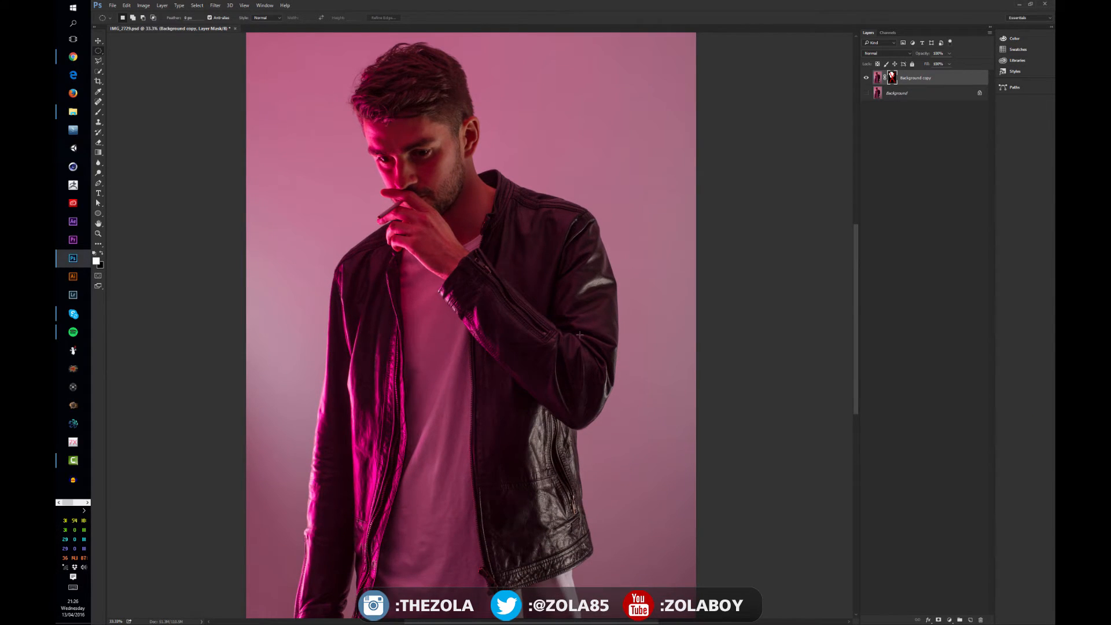
left_click_drag(534, 361, 427, 468)
left_click_drag(445, 410, 338, 517)
left_click_drag(416, 364, 356, 441)
Add freehand areas over the chest, bent arm and collar to the selection with the Lasso tool
left_click_drag(97, 62, 118, 61)
mouse_move(371, 383)
left_mouse_down()
mouse_move(417, 241)
mouse_move(433, 343)
mouse_move(373, 386)
left_mouse_up()
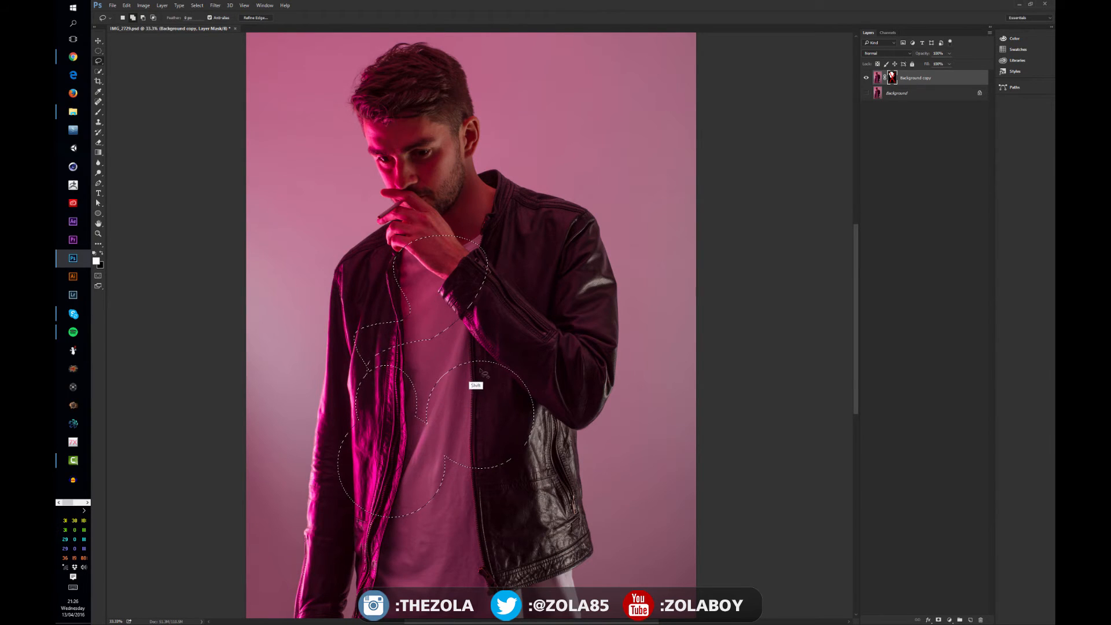
mouse_move(487, 386)
left_mouse_down()
mouse_move(566, 299)
mouse_move(536, 365)
mouse_move(572, 422)
mouse_move(490, 380)
left_mouse_up()
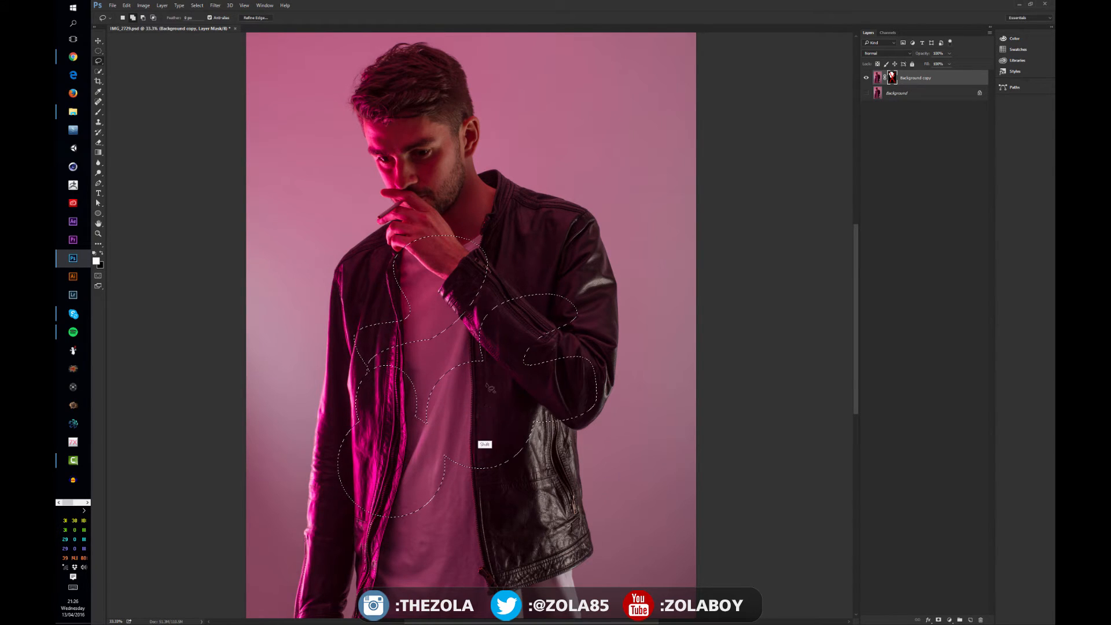
mouse_move(512, 281)
left_mouse_down()
mouse_move(475, 367)
mouse_move(486, 341)
mouse_move(467, 290)
mouse_move(532, 337)
mouse_move(551, 337)
mouse_move(519, 211)
mouse_move(543, 269)
mouse_move(527, 314)
mouse_move(551, 319)
mouse_move(565, 243)
left_mouse_up()
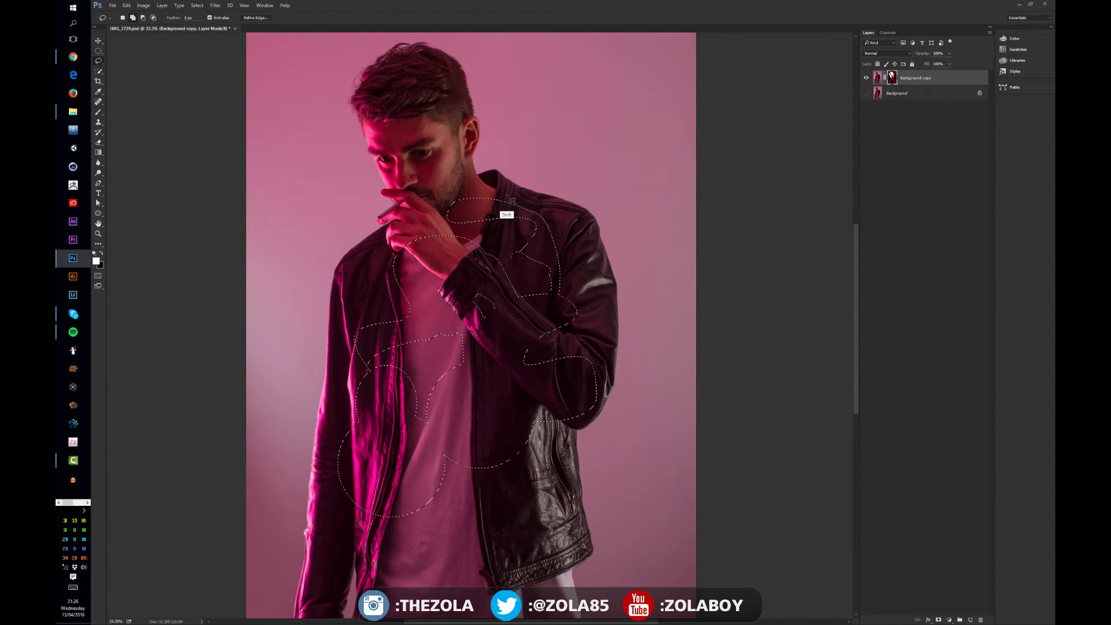
mouse_move(482, 168)
left_mouse_down()
mouse_move(537, 192)
mouse_move(498, 189)
mouse_move(500, 157)
mouse_move(505, 185)
mouse_move(482, 156)
mouse_move(491, 68)
mouse_move(421, 25)
mouse_move(320, 74)
mouse_move(383, 245)
mouse_move(525, 222)
left_mouse_up()
Extend the freehand selection around the head, the hanging arm and the lower part of the shirt
mouse_move(382, 237)
left_mouse_down()
mouse_move(348, 354)
mouse_move(391, 274)
mouse_move(352, 221)
left_mouse_up()
left_click_drag(370, 270, 408, 432)
left_click_drag(438, 363, 394, 284)
mouse_move(369, 387)
left_mouse_down()
mouse_move(396, 501)
mouse_move(383, 406)
left_mouse_up()
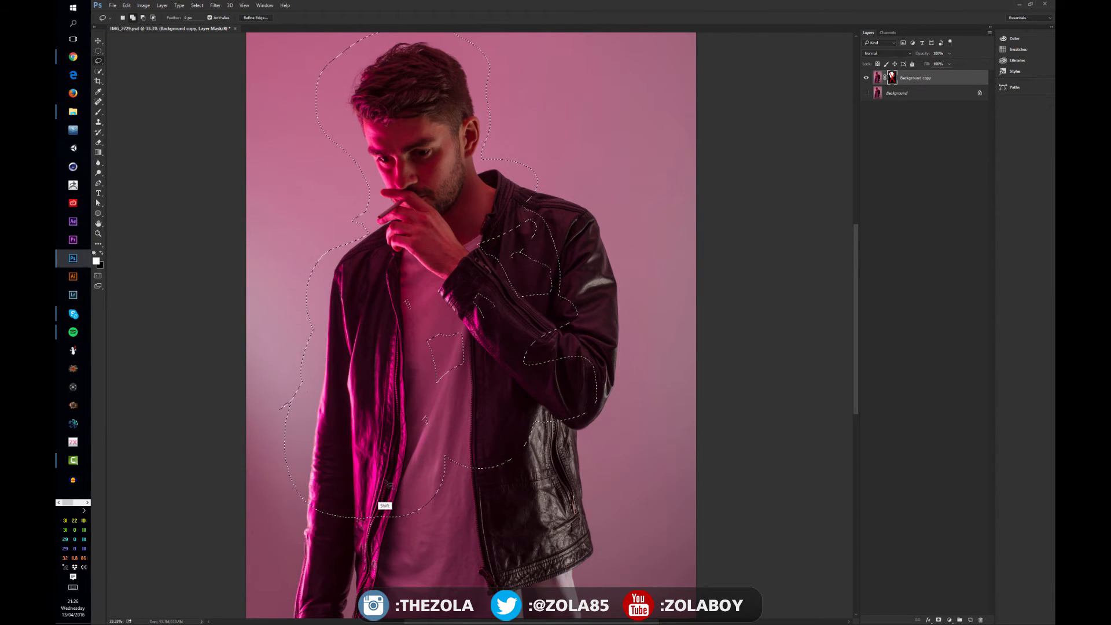
mouse_move(375, 444)
left_mouse_down()
mouse_move(363, 480)
mouse_move(376, 447)
mouse_move(440, 500)
mouse_move(380, 438)
left_mouse_up()
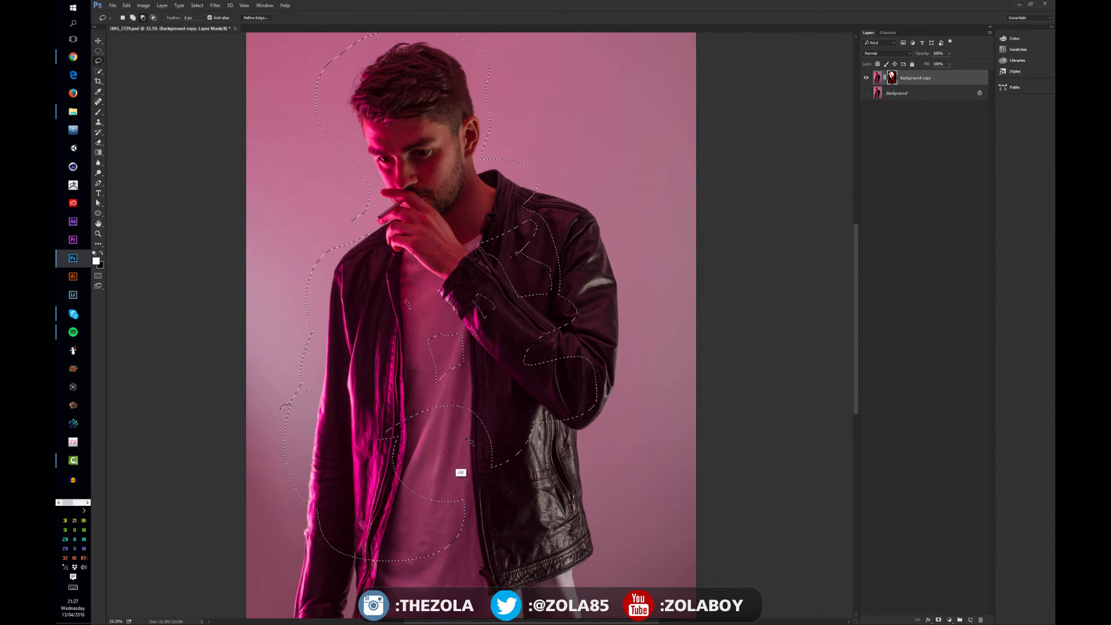
Extend the lasso selection around the bent arm's shoulder and elbow, and trim the excess background beside it
mouse_move(416, 371)
left_mouse_down()
mouse_move(464, 413)
mouse_move(440, 385)
mouse_move(429, 290)
mouse_move(356, 312)
left_mouse_up()
mouse_move(564, 184)
left_mouse_down()
mouse_move(463, 290)
mouse_move(581, 429)
mouse_move(695, 369)
mouse_move(564, 185)
left_mouse_up()
mouse_move(625, 426)
left_mouse_down()
mouse_move(560, 399)
mouse_move(640, 405)
left_mouse_up()
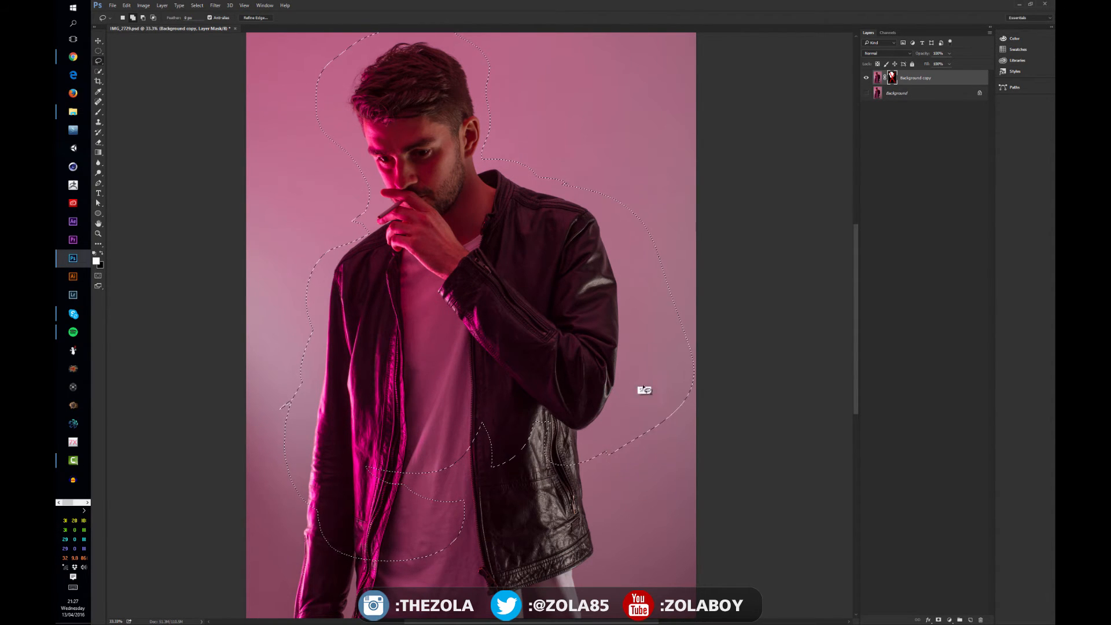
left_click_drag(744, 391, 605, 489)
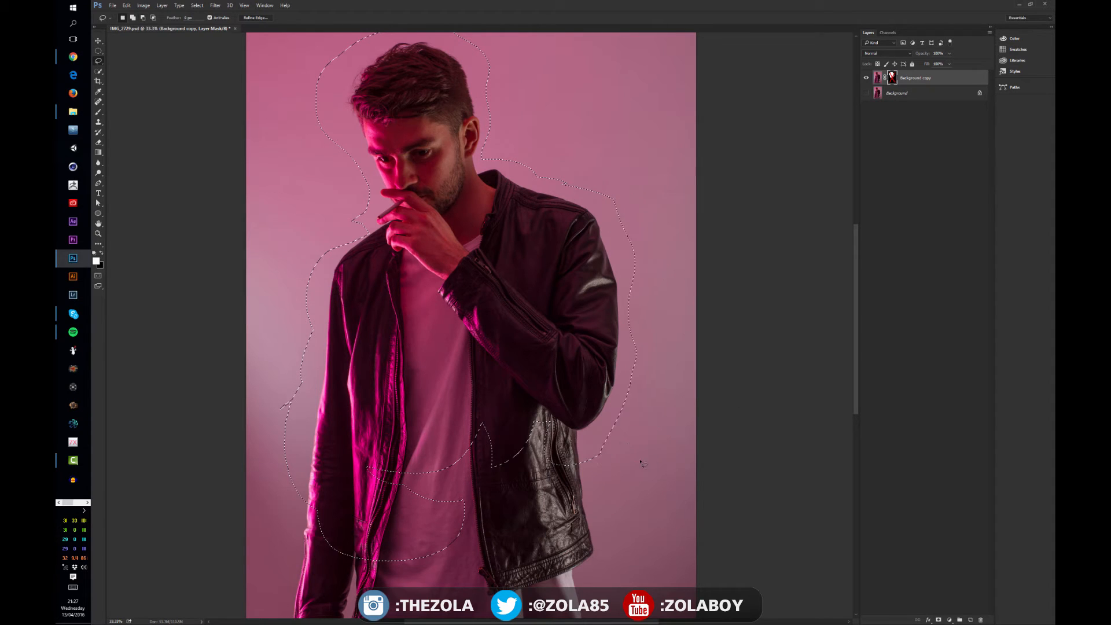
mouse_move(612, 428)
left_mouse_down()
mouse_move(618, 342)
mouse_move(603, 376)
mouse_move(602, 447)
left_mouse_up()
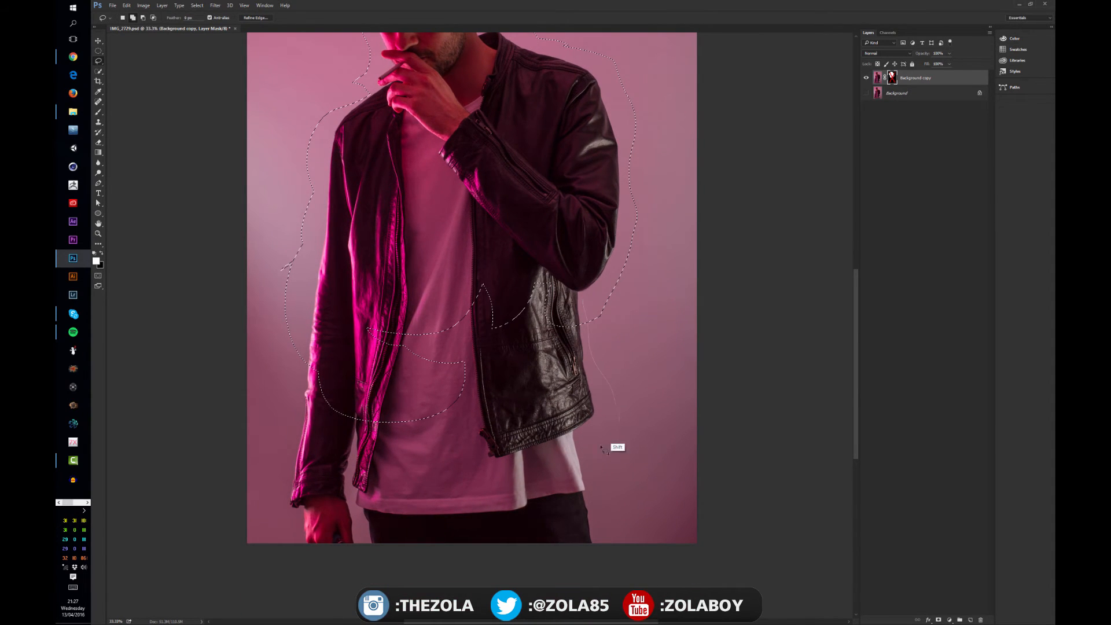
Extend the lasso selection down to the photo's lower edge and trim it closer along the hanging sleeve and around the head
mouse_move(576, 549)
left_mouse_down()
mouse_move(279, 507)
mouse_move(301, 356)
mouse_move(336, 299)
mouse_move(523, 256)
mouse_move(566, 313)
left_mouse_up()
mouse_move(286, 374)
left_mouse_down()
mouse_move(316, 266)
mouse_move(284, 324)
left_mouse_up()
left_click_drag(377, 156, 381, 292)
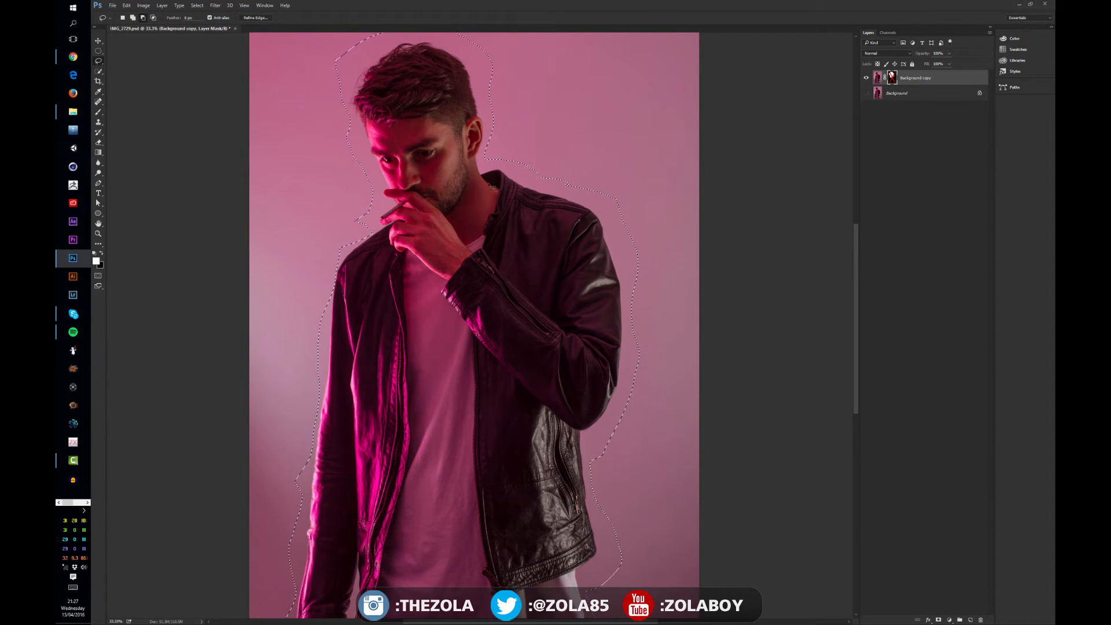
left_click_drag(413, 130, 441, 223)
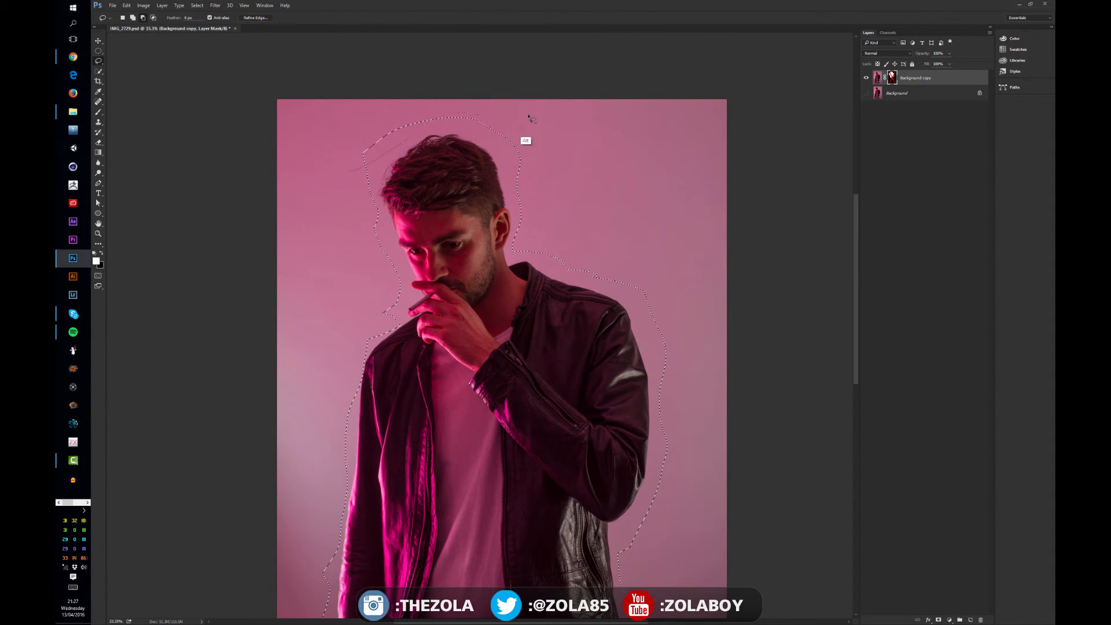
left_click_drag(528, 116, 370, 115)
left_click_drag(543, 368, 531, 201)
left_click_drag(512, 342, 535, 234)
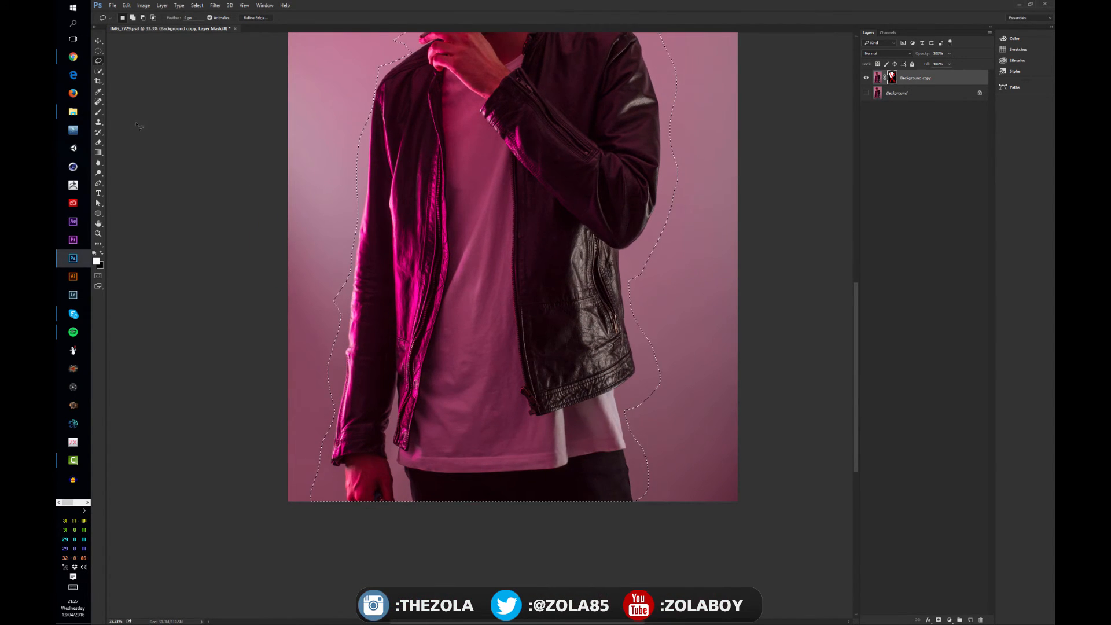
Draw straight-edged selection shapes beside the hanging sleeve with the Polygonal Lasso tool
left_click(101, 63)
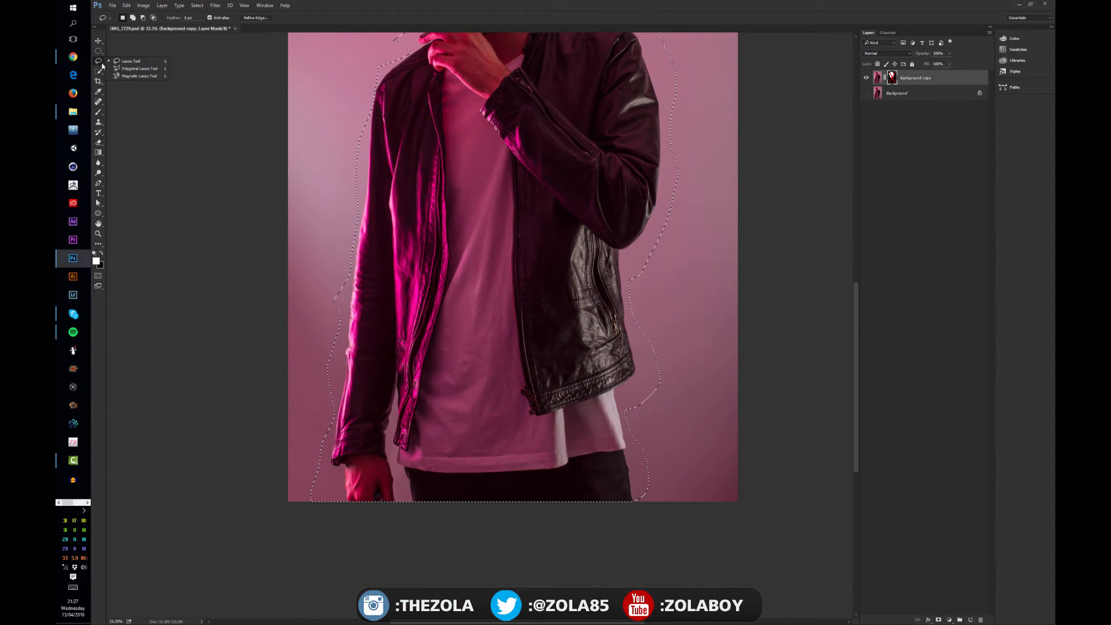
left_click(151, 69)
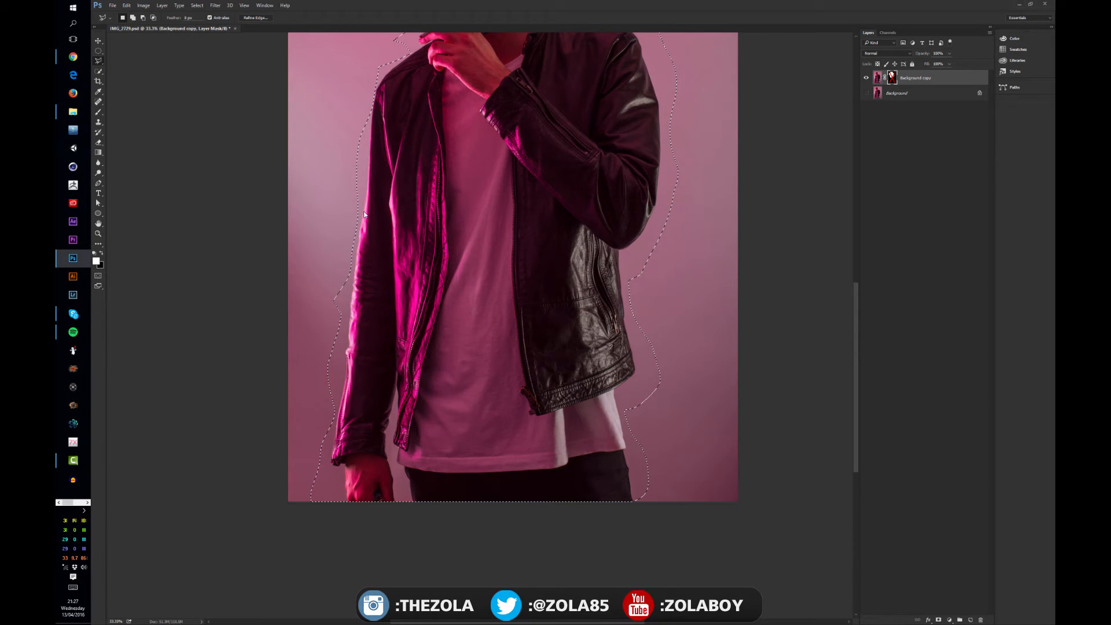
key("alt+Tab")
left_click(361, 232, "shift")
double_click(344, 177, "shift")
left_click(362, 176, "shift")
left_click(364, 209, "shift")
left_click(386, 188, "shift")
left_click(386, 150, "shift")
left_click(363, 177, "shift")
left_click(363, 179, "shift")
Add more angular shapes across the jacket front and shirt to the polygonal selection
left_click(382, 153, "shift")
left_click(396, 104, "shift")
left_click(423, 140, "shift")
left_click(403, 182, "shift")
left_click(427, 195, "shift")
left_click(457, 160, "shift")
left_click(435, 131, "shift")
left_click(459, 121, "shift")
left_click(486, 143, "shift")
left_click(470, 172, "shift")
left_click(431, 191, "shift")
left_click(433, 224, "shift")
left_click(466, 214, "shift")
left_click(481, 224, "shift")
left_click(413, 247, "shift")
Add areas traced along the jacket's shoulder edge with the Magnetic Lasso tool, and clear the whole selection
right_click(98, 60)
left_click(136, 76)
left_click(344, 154, "shift")
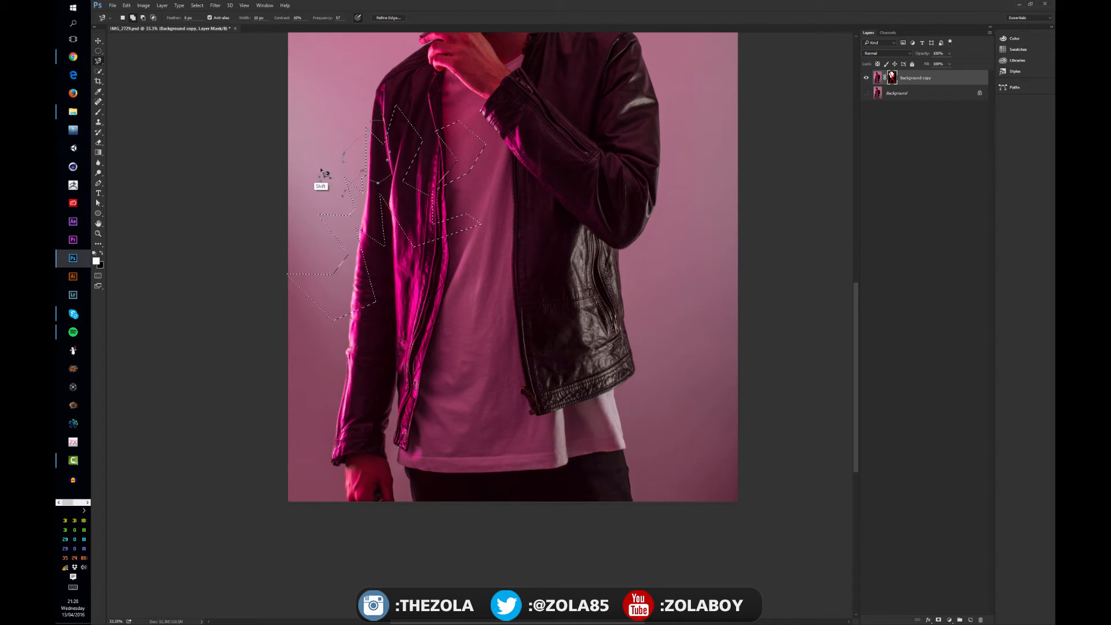
left_click(344, 162, "shift")
left_click(376, 110, "shift")
key("ctrl+d")
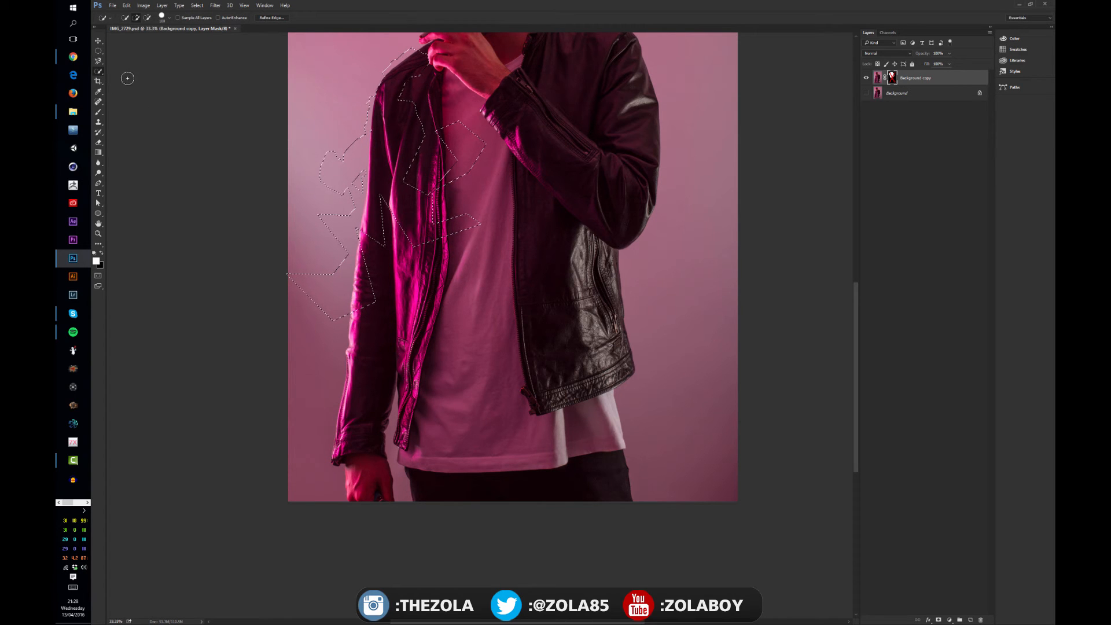
left_click_drag(424, 143, 368, 315)
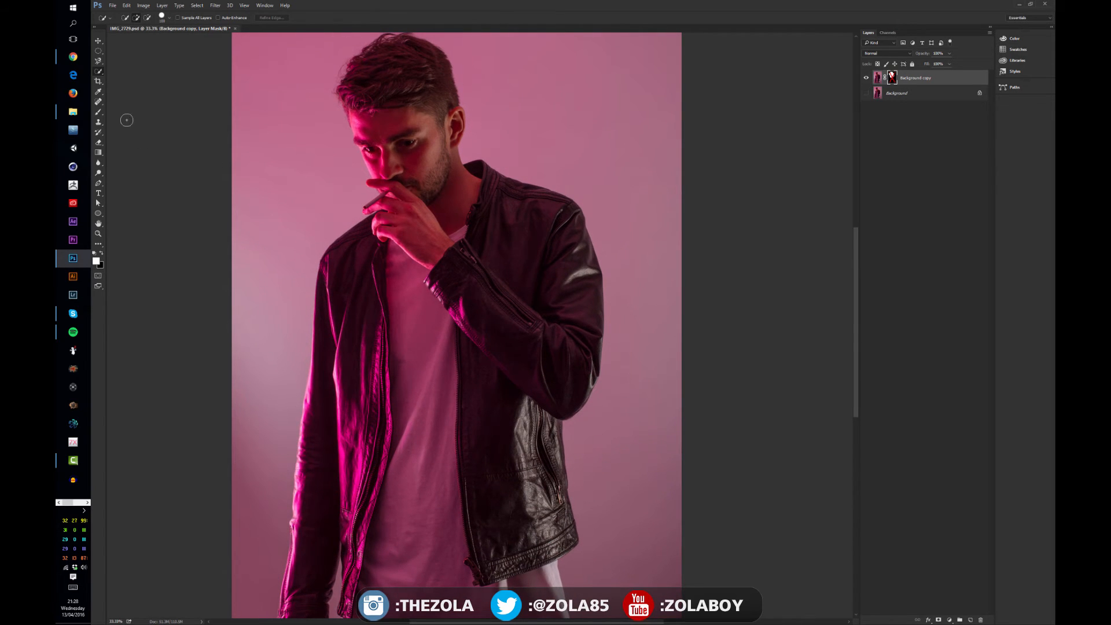
Select the man with the Quick Selection tool, brushing with an enlarged tip from the hanging sleeve up to the head
right_click(99, 73)
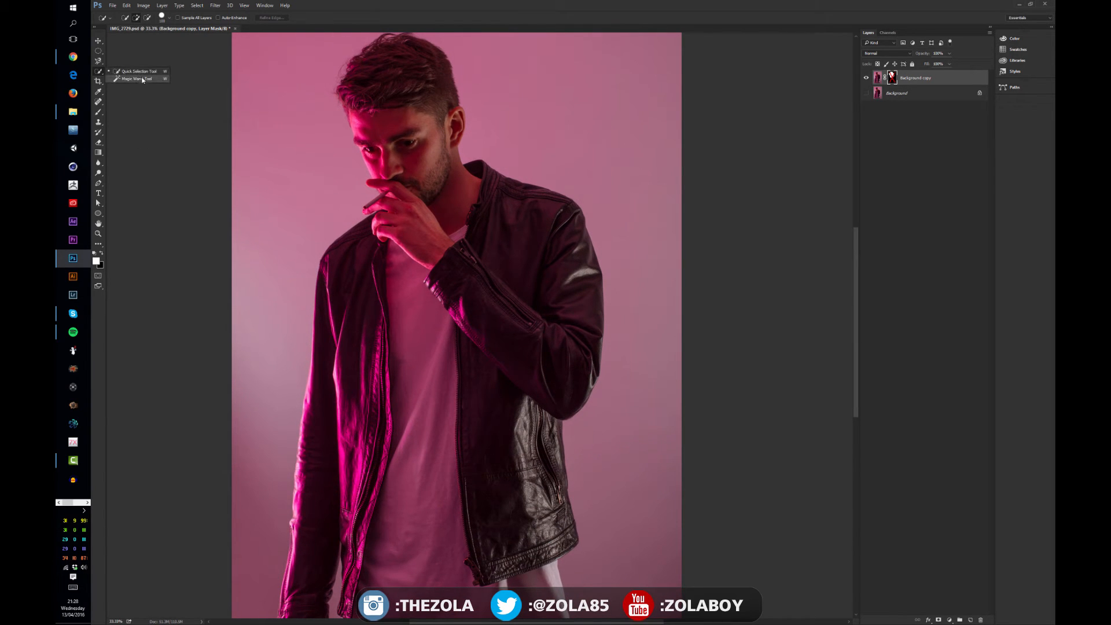
left_click(141, 72)
left_click_drag(380, 405, 395, 292)
key("ctrl+minus")
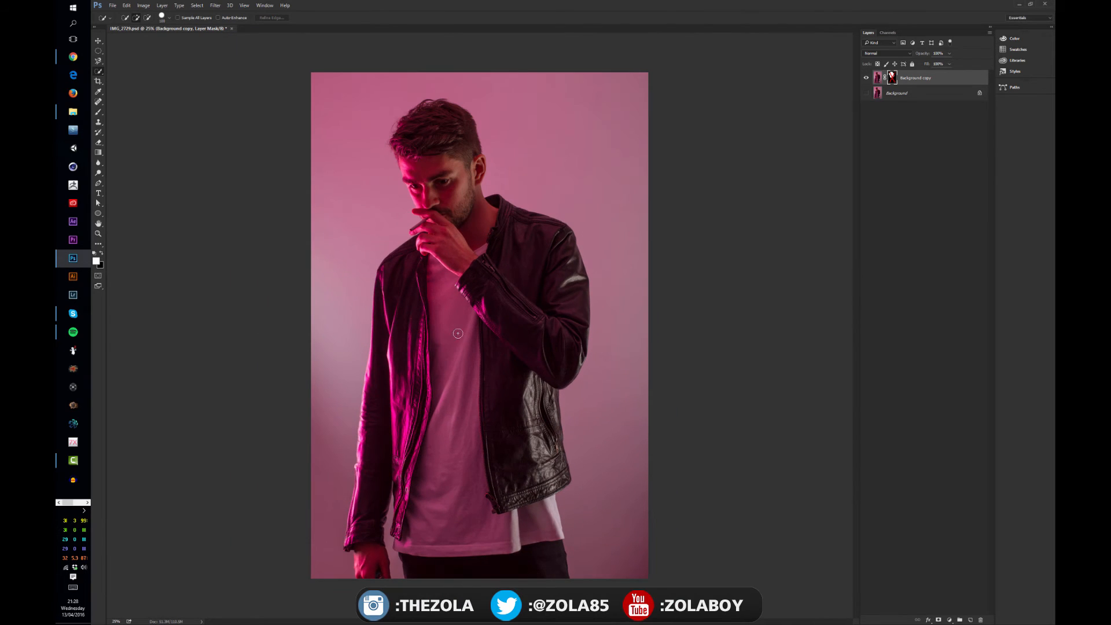
key("bracketright")
key("bracketright")
key("bracketright")
key("bracketright")
mouse_move(383, 436)
left_mouse_down()
mouse_move(365, 516)
mouse_move(402, 289)
mouse_move(427, 539)
mouse_move(529, 563)
mouse_move(521, 446)
mouse_move(543, 460)
mouse_move(532, 372)
mouse_move(564, 347)
mouse_move(566, 287)
mouse_move(539, 249)
mouse_move(477, 219)
mouse_move(456, 145)
mouse_move(408, 142)
left_mouse_up()
Clear and restore the quick selection, and refine it along the hanging sleeve with a smaller brush
key("bracketleft")
key("bracketleft")
key("bracketleft")
key("bracketleft")
key("bracketleft")
key("ctrl+d")
key("ctrl+shift+d")
left_click_drag(356, 480, 372, 328)
Refine the quick selection around the face, raised hand and cigarette with a small brush
key("]")
key("]")
key("]")
key("]")
key("]")
key("]")
key("]")
key("]")
key("]")
key("]")
key("]")
key("]")
key("]")
key("]")
key("]")
key("]")
key("[")
key("[")
key("[")
key("[")
key("[")
key("[")
key("z")
left_click(428, 174)
mouse_move(430, 174)
left_mouse_down()
mouse_move(454, 162)
mouse_move(435, 173)
left_mouse_up()
key("w")
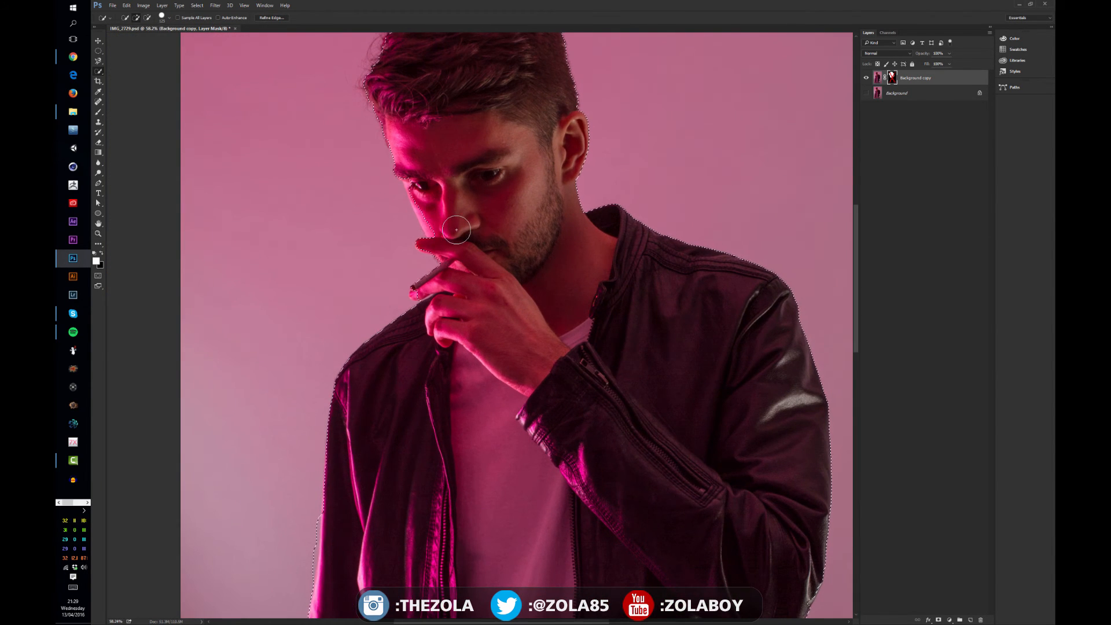
key("bracketleft")
key("bracketleft")
key("bracketleft")
key("bracketleft")
key("bracketleft")
key("bracketleft")
key("bracketleft")
key("bracketleft")
left_click_drag(426, 225, 411, 196)
left_click_drag(431, 153, 454, 257)
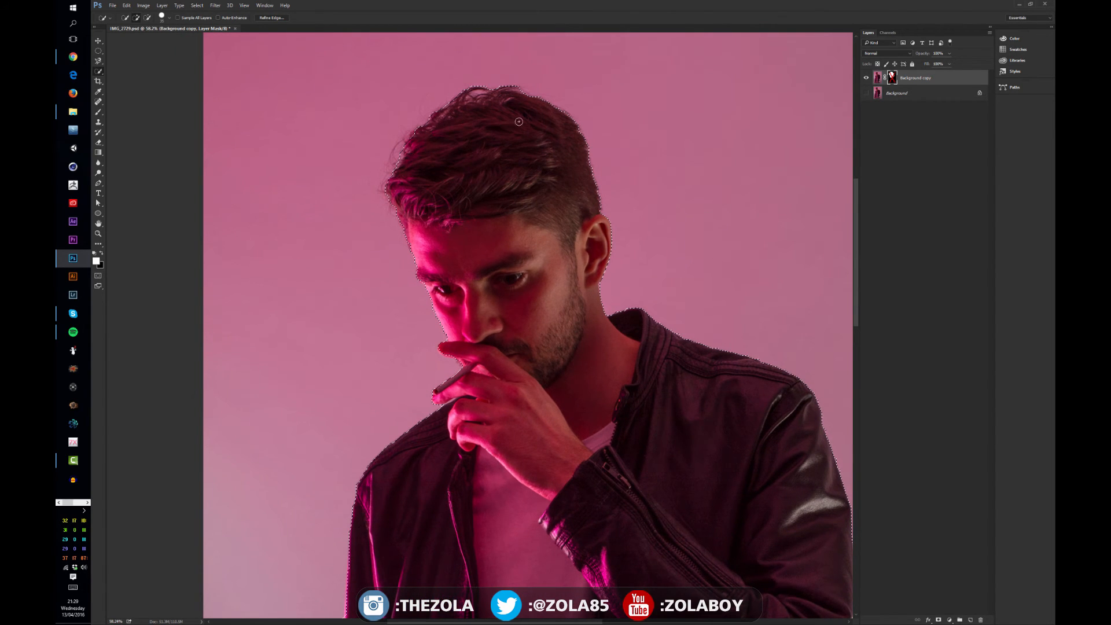
scroll(633, 313, "down", 4)
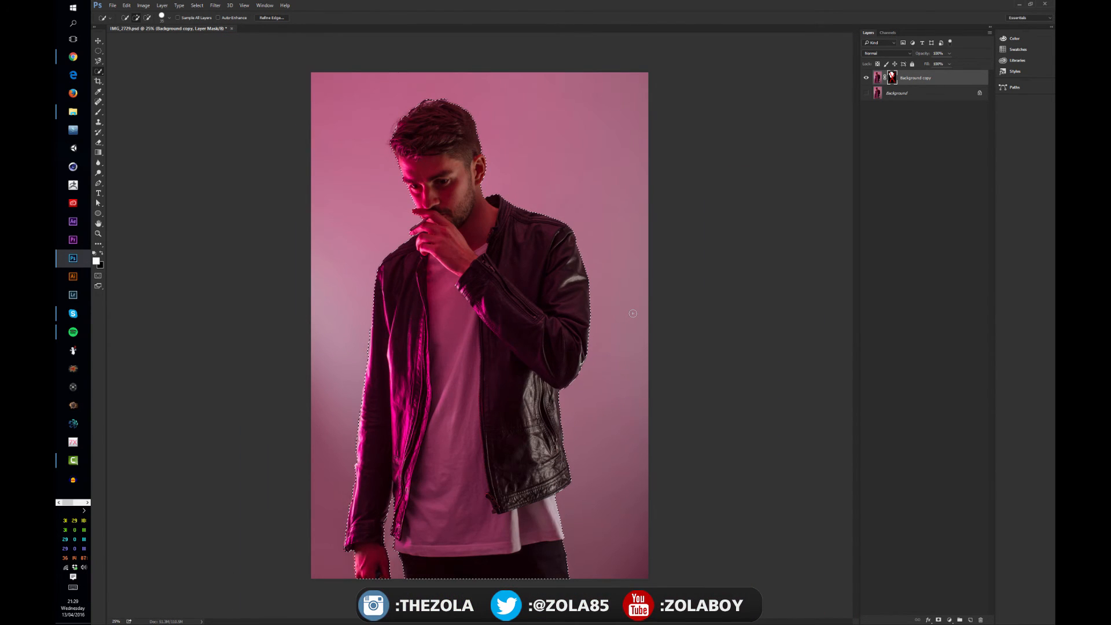
Delete the Background copy layer and mask the Background layer to the selected man
left_click(939, 620)
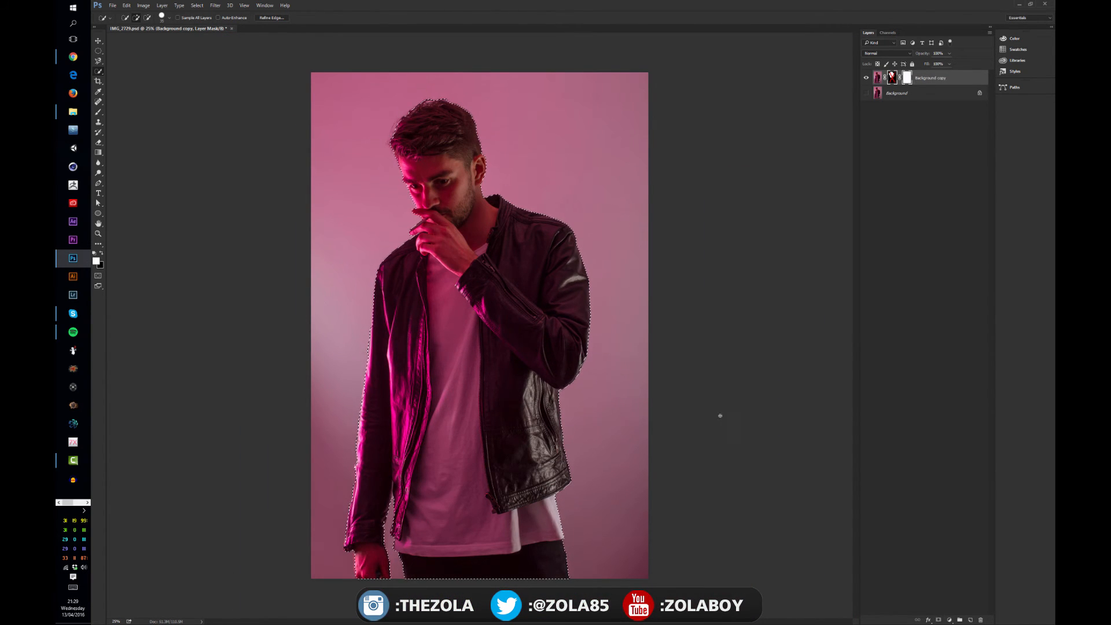
right_click(894, 78)
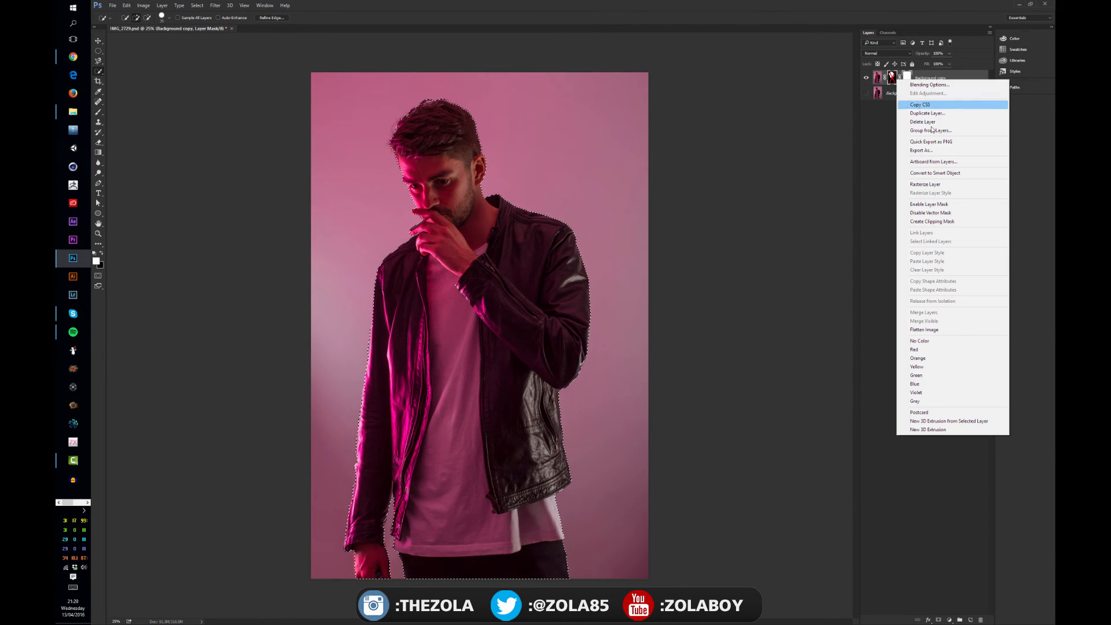
left_click(940, 123)
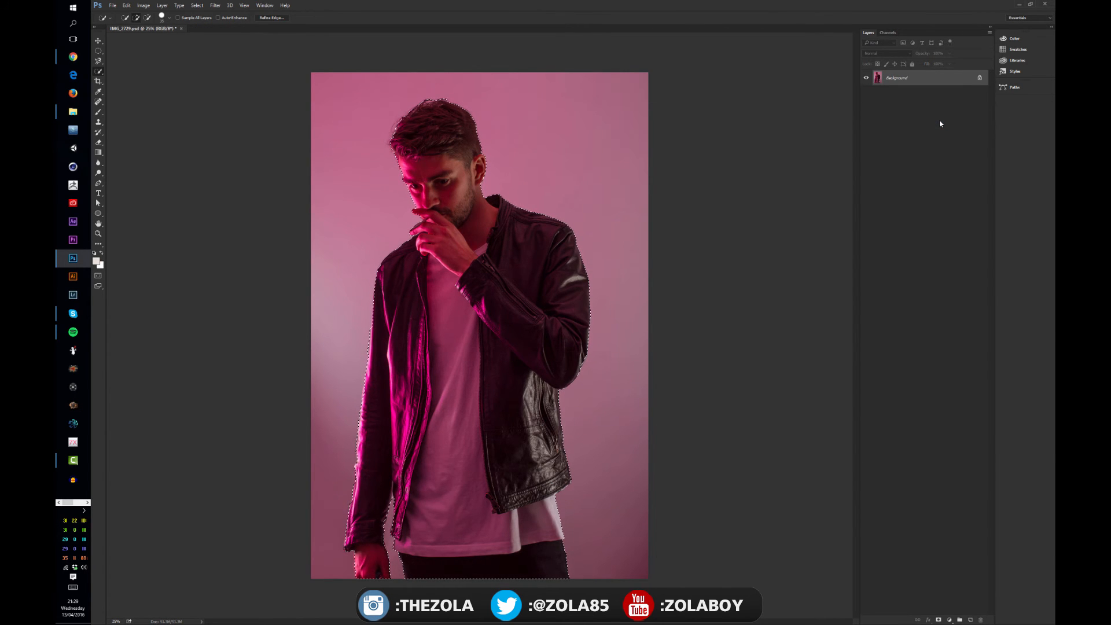
left_click(938, 620)
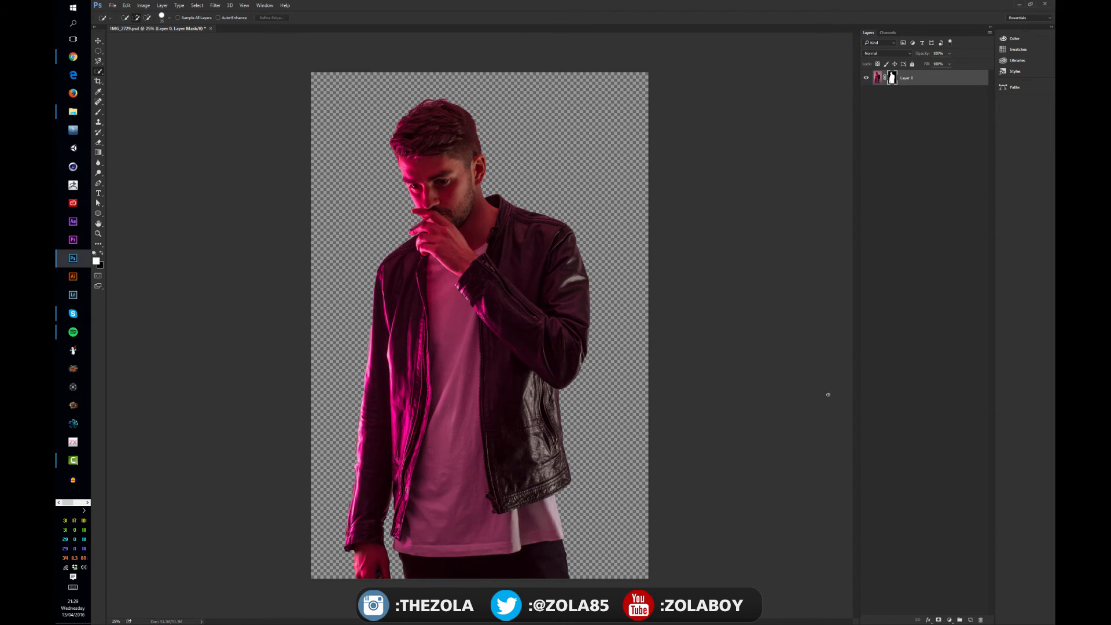
Inspect the cutout's edges around the head, hand and jacket
key("v")
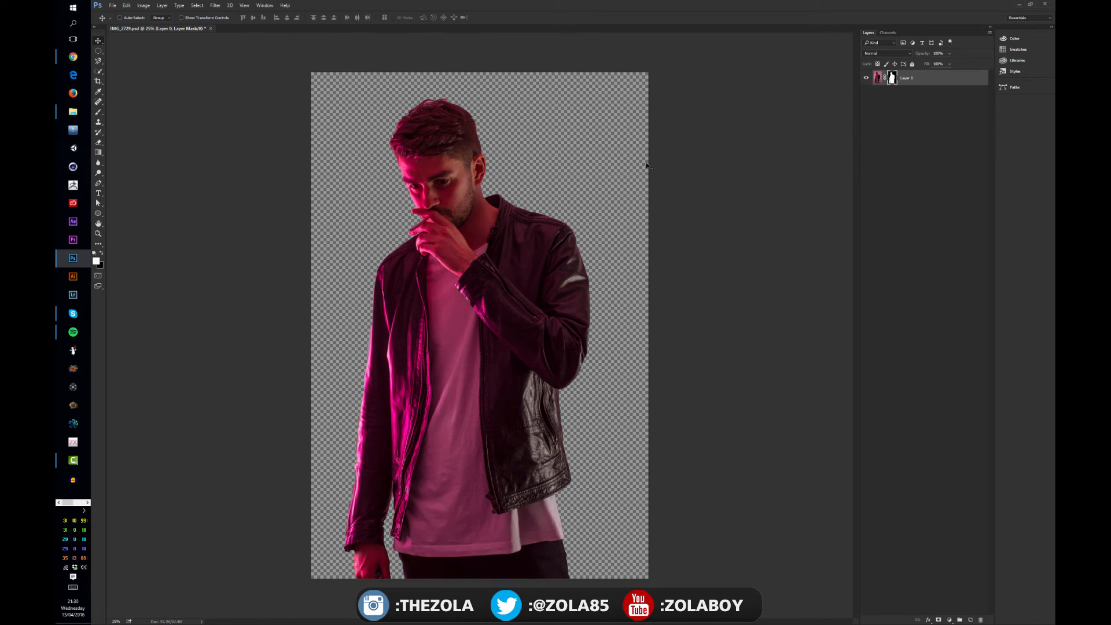
key("ctrl+plus")
key("ctrl+plus")
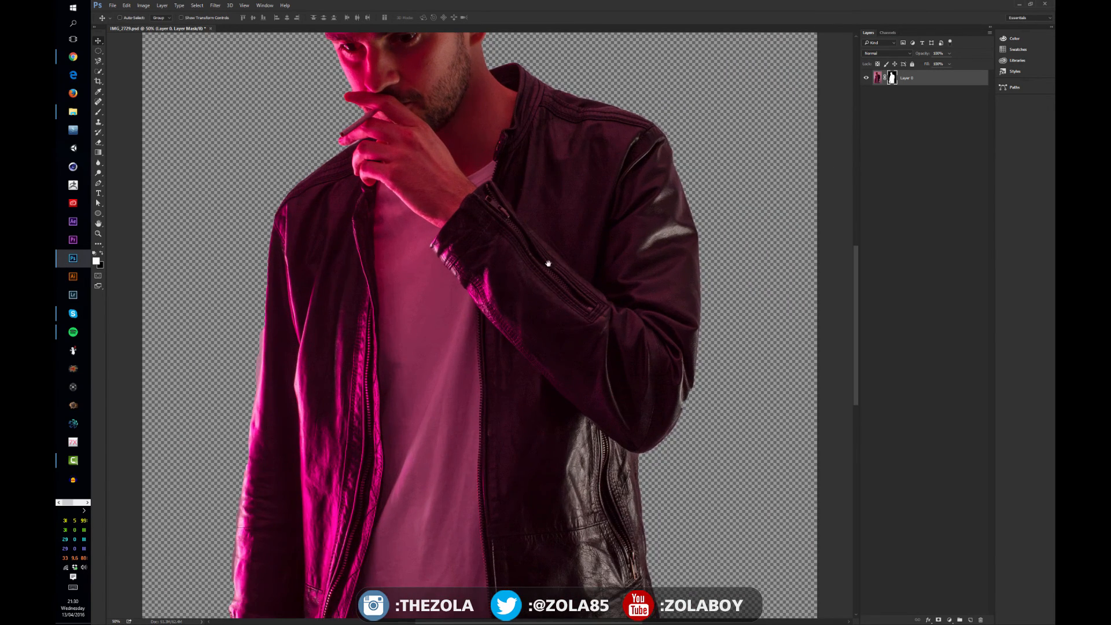
left_click_drag(465, 181, 469, 387)
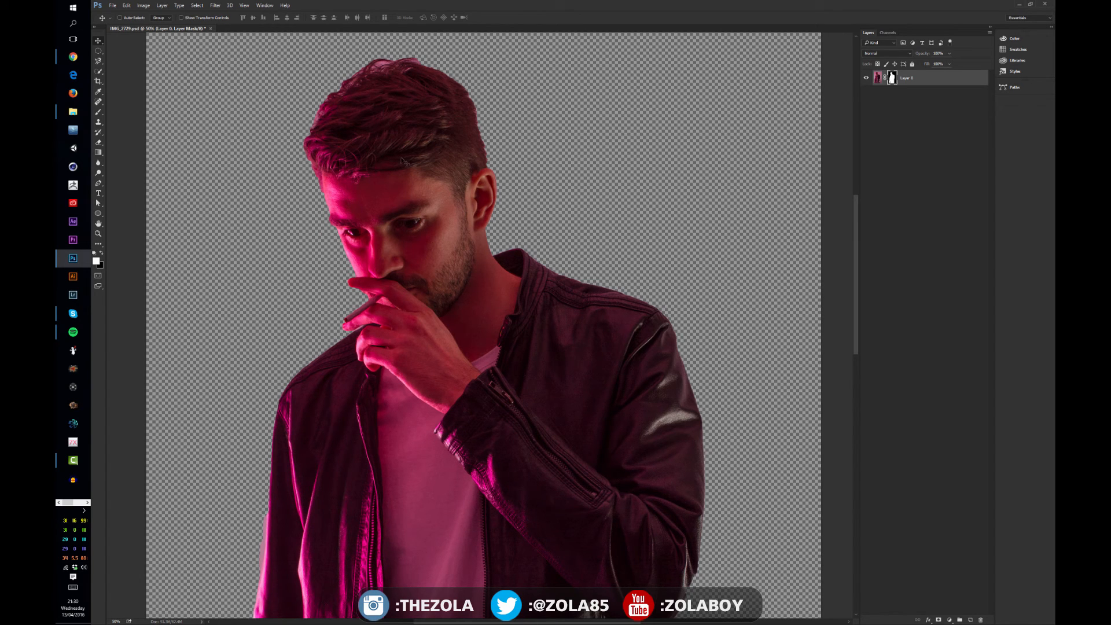
left_click_drag(419, 300, 470, 193)
scroll(469, 193, "down", 3)
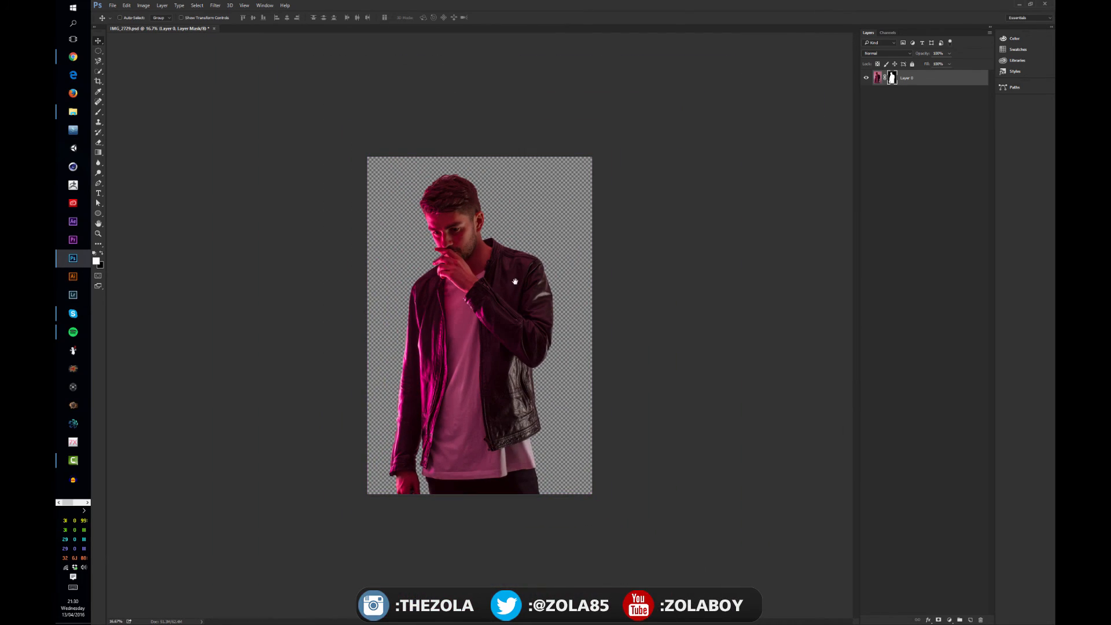
scroll(523, 258, "up", 1)
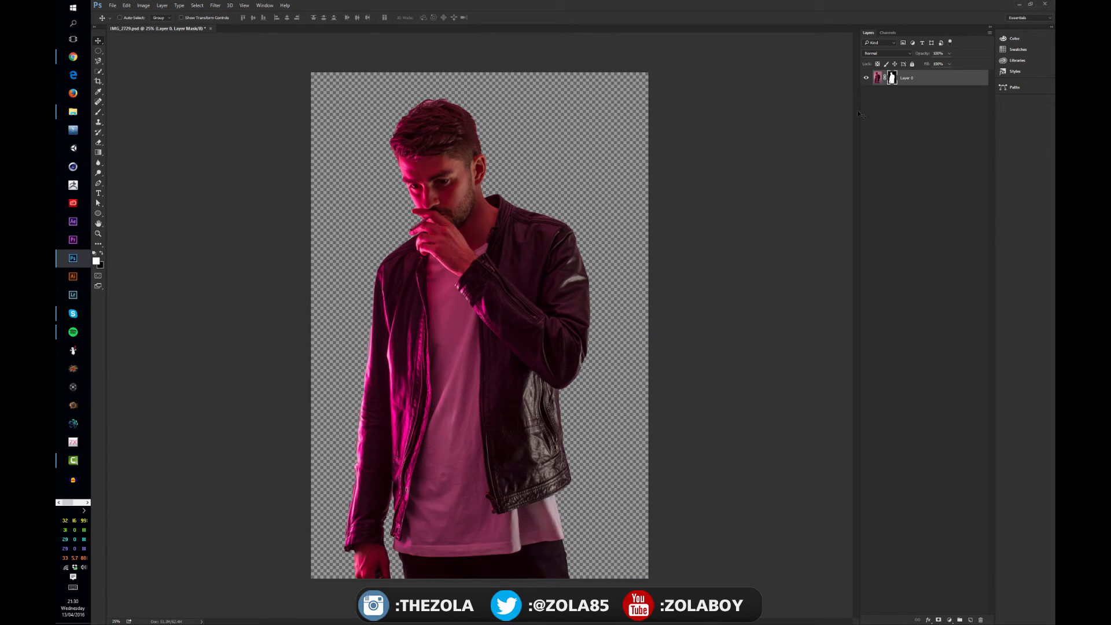
Duplicate the masked Layer 0, keeping the original hidden, and delete the layer mask from the copy
left_click(905, 98)
left_click(920, 78)
key("ctrl+j")
right_click(892, 79)
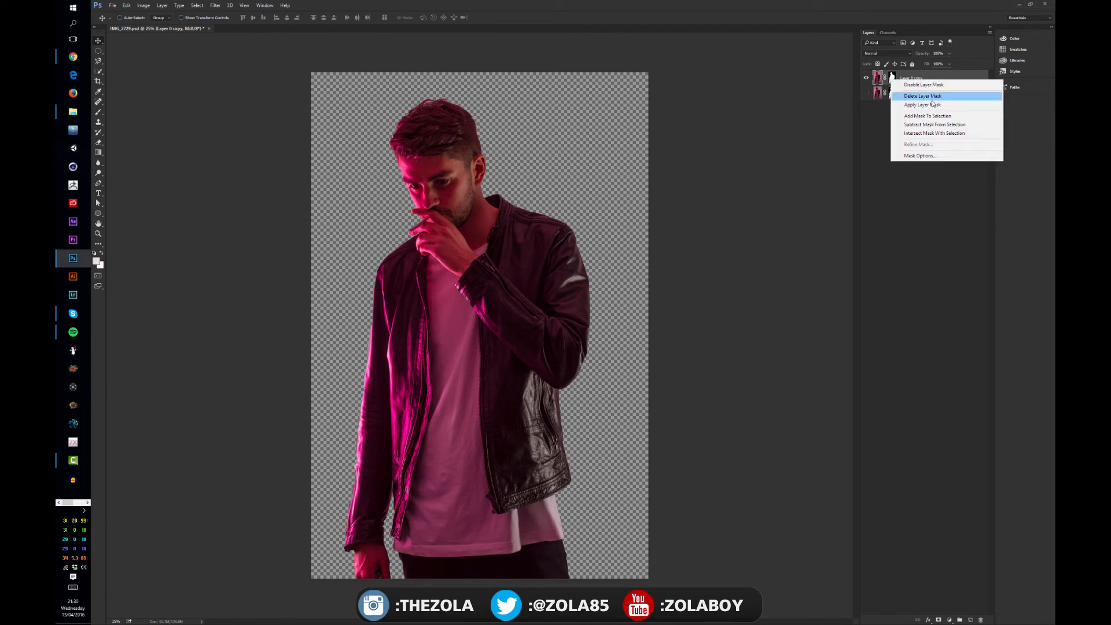
left_click(926, 93)
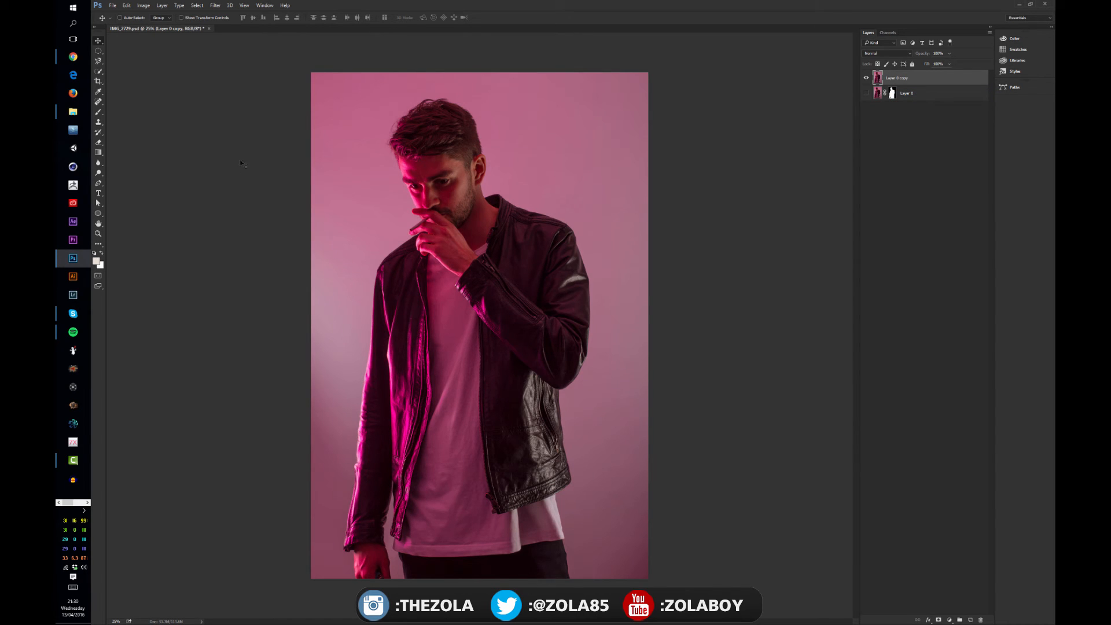
left_click(100, 72)
left_click(137, 79)
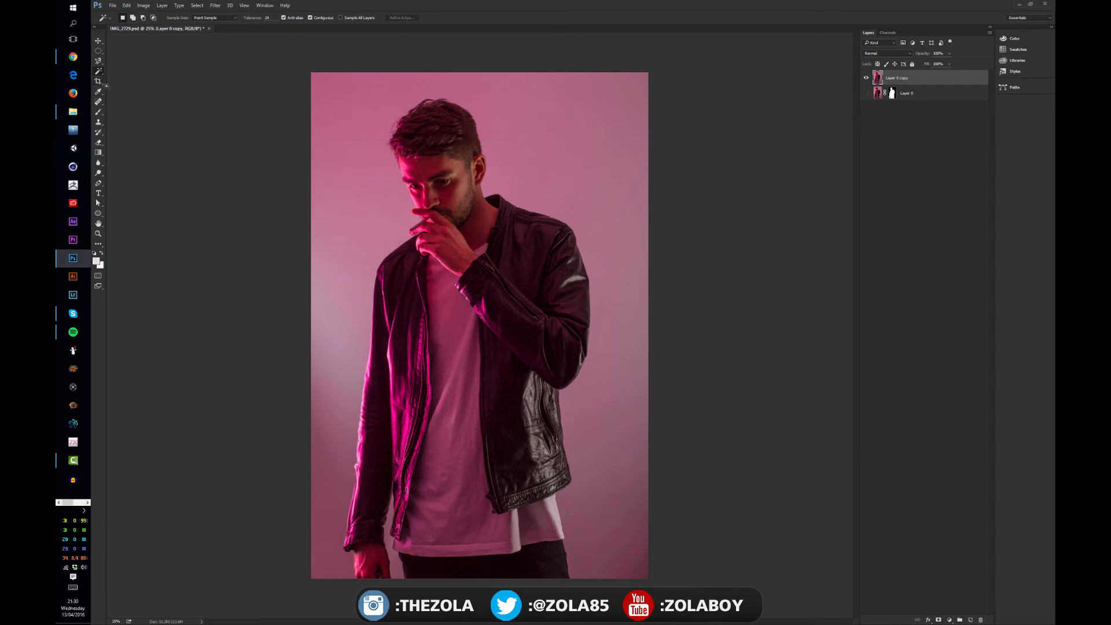
left_click(140, 72)
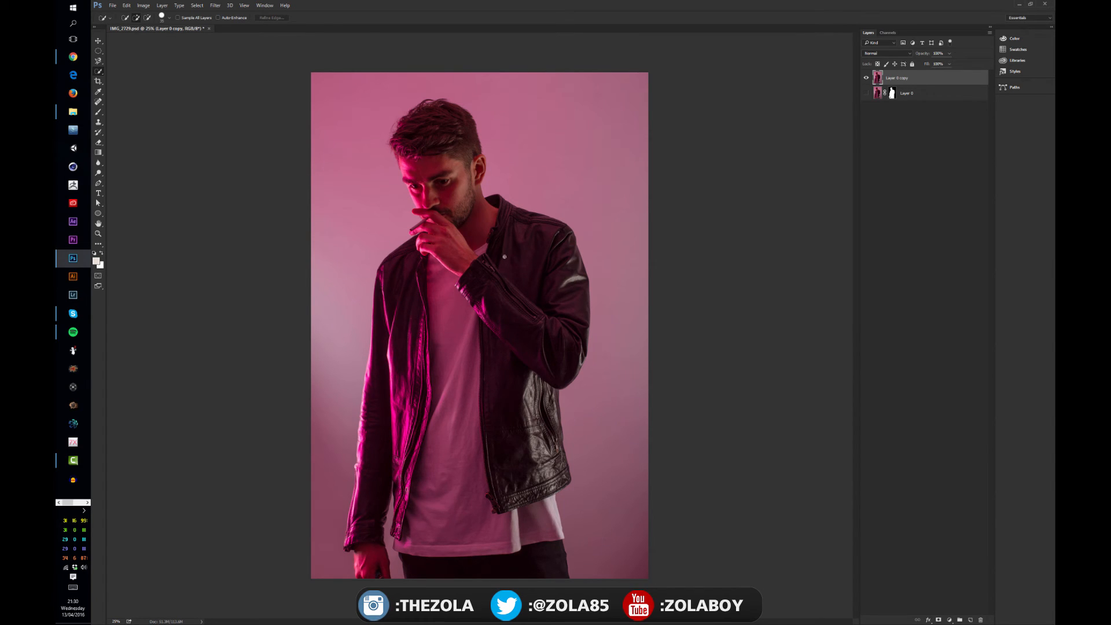
Add a new layer and paint a near-white patch over the neck and the background beside it
key("b")
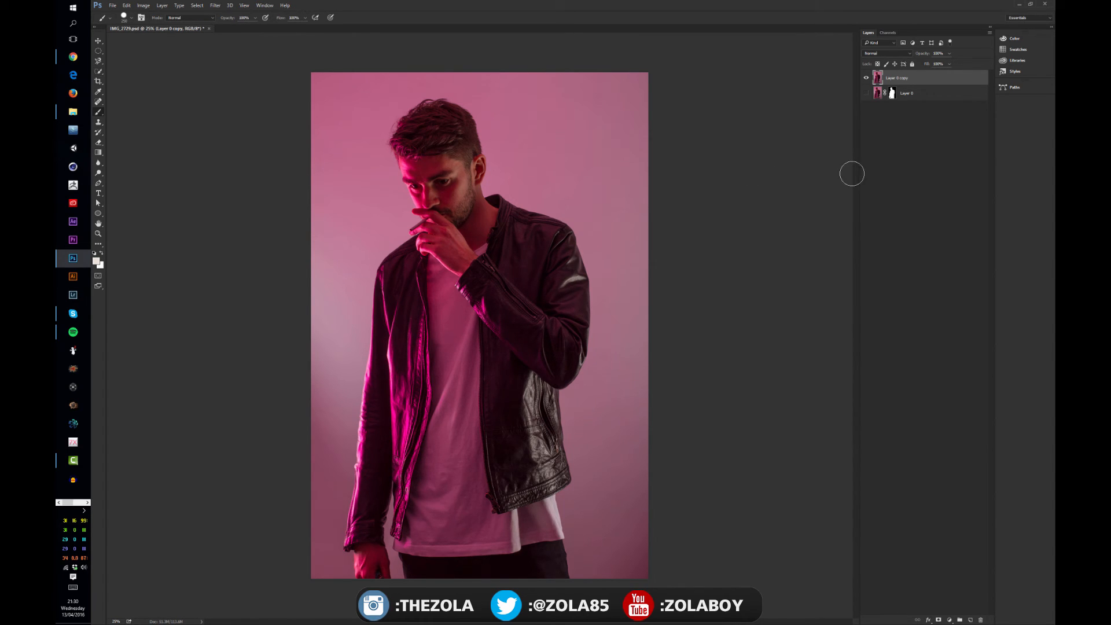
key("ctrl+shift+alt+n")
mouse_move(455, 206)
left_mouse_down()
mouse_move(505, 191)
mouse_move(513, 217)
left_mouse_up()
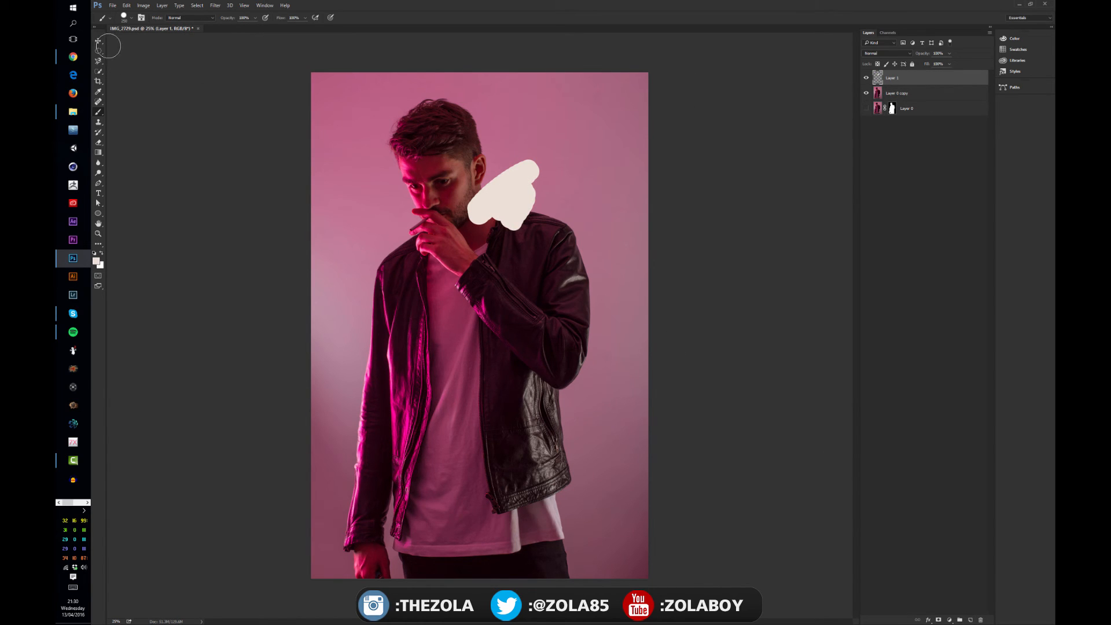
Quick-select across the head, patch and shoulder with Sample All Layers on, turn the option off and clear the selection
left_click(99, 71)
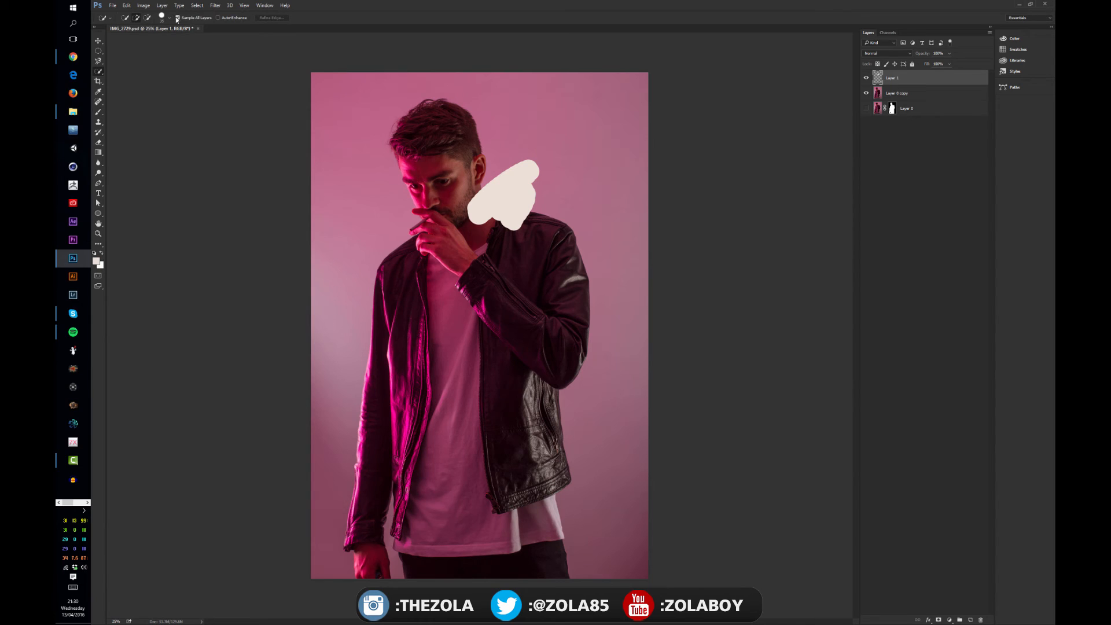
mouse_move(461, 153)
left_mouse_down()
mouse_move(470, 198)
mouse_move(506, 179)
left_mouse_up()
mouse_move(532, 231)
left_mouse_down()
mouse_move(557, 240)
mouse_move(513, 201)
left_mouse_up()
left_click(178, 17)
key("ctrl+d")
Quick-select the painted patch on Layer 1, toggle the layers' visibility for comparison and make Layer 0 copy active
left_click_drag(492, 213, 496, 213)
left_click(866, 77)
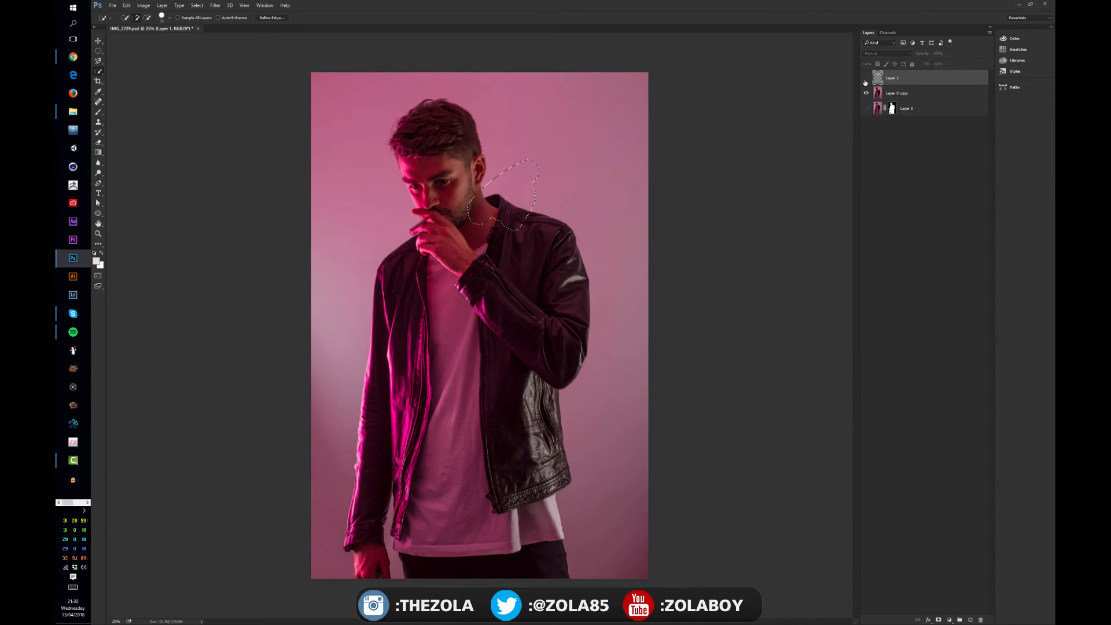
left_click(867, 93)
left_click(866, 92)
left_click(880, 94)
left_click(866, 79)
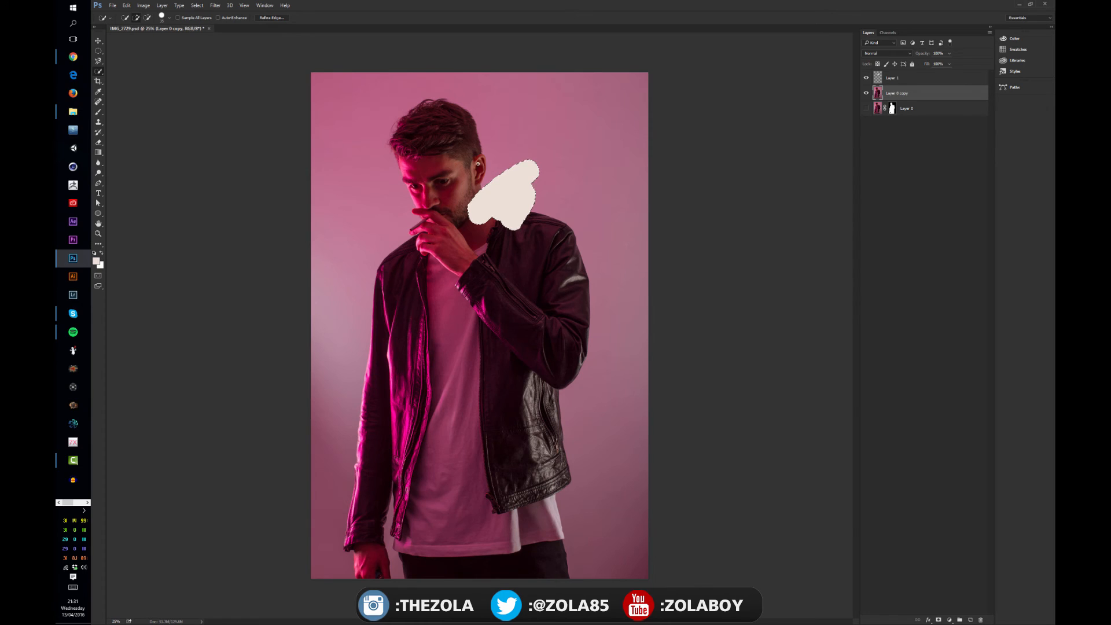
Quick-select the head and shoulder area on Layer 0 copy, hide Layer 1 and clear the selection
mouse_move(476, 173)
left_mouse_down()
mouse_move(487, 216)
mouse_move(555, 228)
left_mouse_up()
left_click(867, 78)
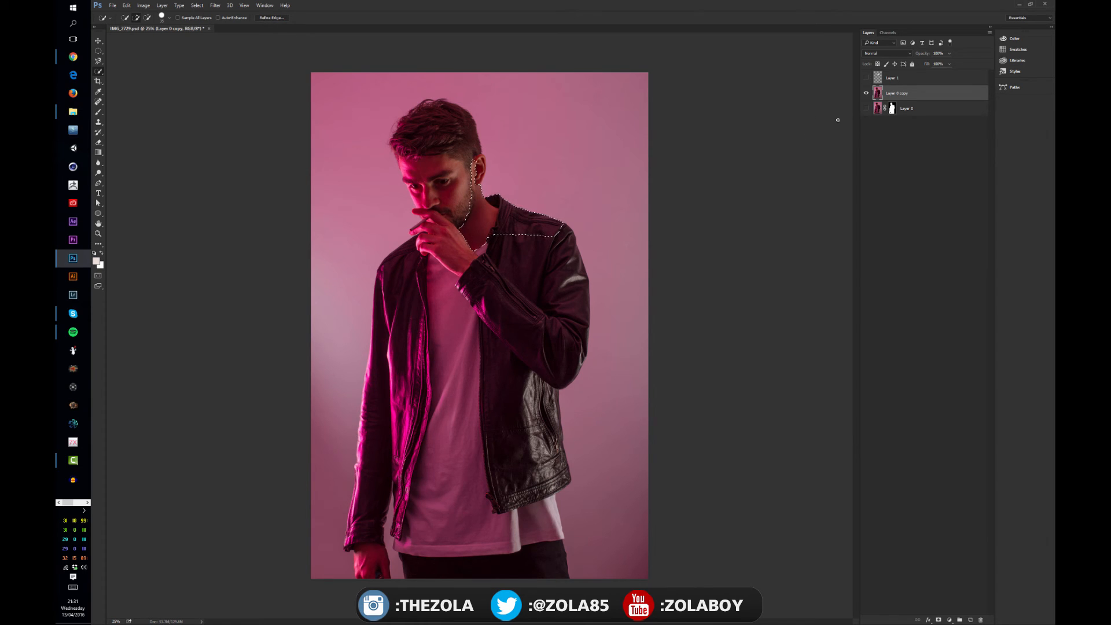
left_click_drag(450, 134, 465, 191)
key("ctrl+d")
Quick-select the whole man and add a layer mask from that selection to Layer 0 copy
mouse_move(423, 235)
left_mouse_down()
mouse_move(464, 197)
mouse_move(573, 306)
mouse_move(499, 456)
mouse_move(496, 533)
mouse_move(410, 392)
mouse_move(370, 476)
mouse_move(395, 487)
mouse_move(395, 553)
mouse_move(382, 511)
mouse_move(416, 473)
mouse_move(371, 483)
mouse_move(401, 512)
mouse_move(385, 499)
mouse_move(362, 508)
mouse_move(371, 569)
mouse_move(434, 567)
mouse_move(423, 558)
mouse_move(434, 579)
left_mouse_up()
left_click(939, 619)
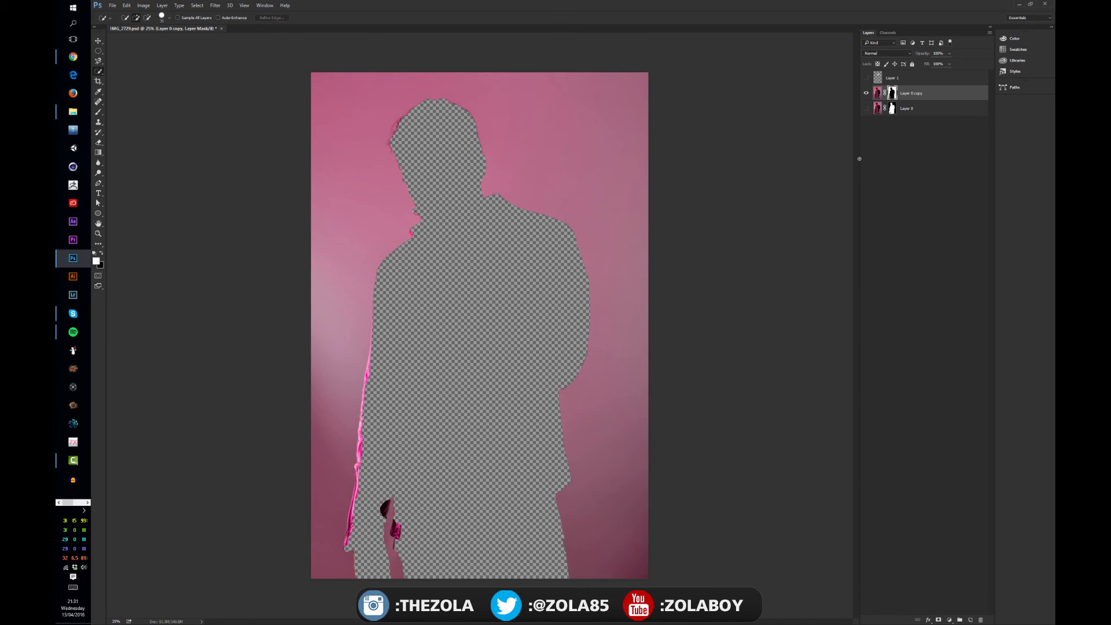
left_click(894, 94, "shift")
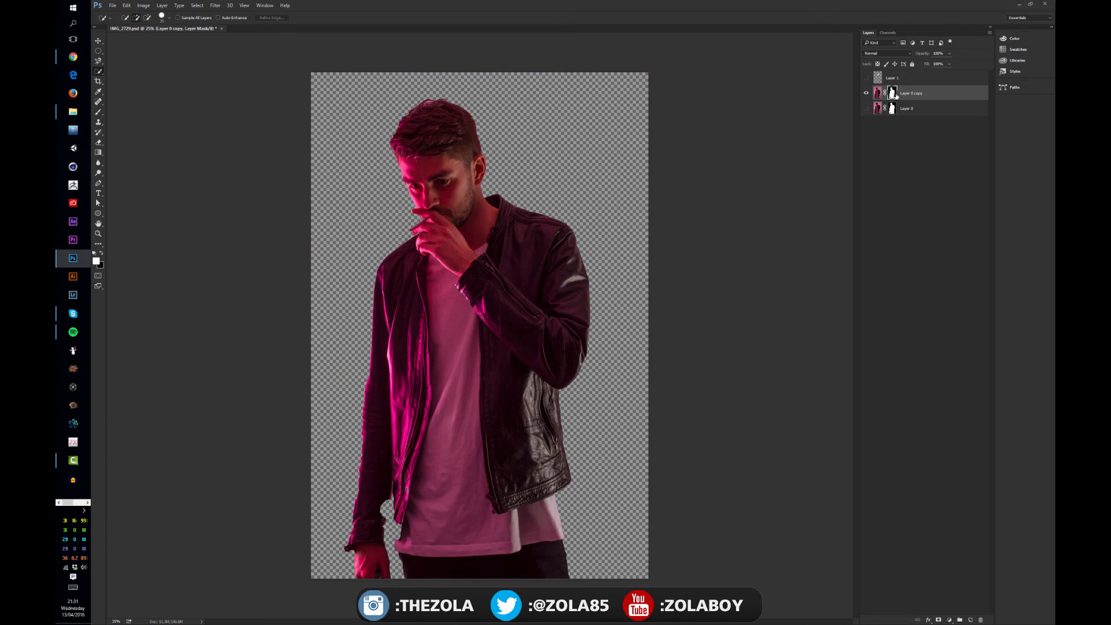
left_click(894, 94, "shift")
left_click(894, 94, "shift")
Invert the mask on Layer 0 copy several times to swap man and background, and delete the mask
key("ctrl+i")
key("ctrl+i")
key("ctrl+i")
key("ctrl+i")
key("ctrl+i")
key("ctrl+i")
right_click(891, 93)
left_click(914, 105)
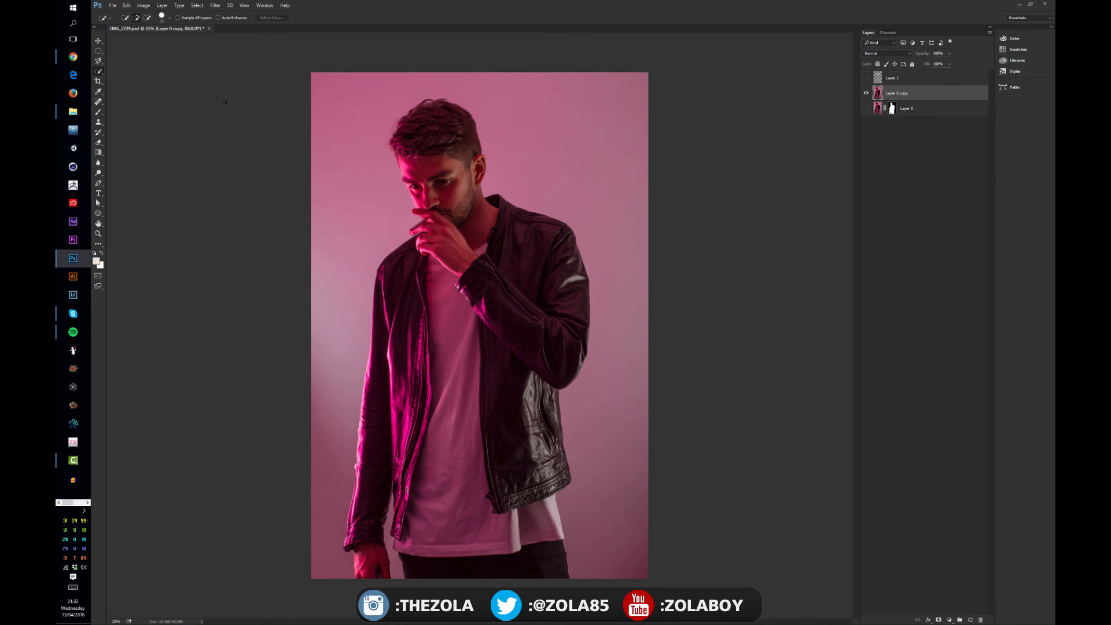
Select the pink background around the man with the Magic Wand, adding its upper, side and lower areas together
right_click(99, 71)
left_click(136, 79)
left_click(364, 189)
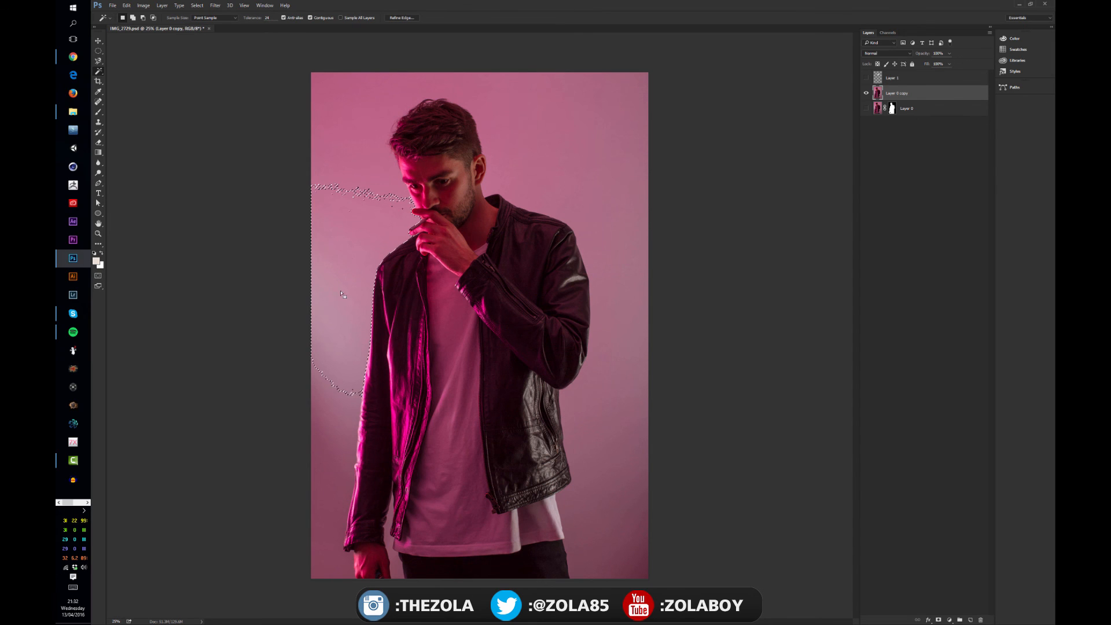
key("shift")
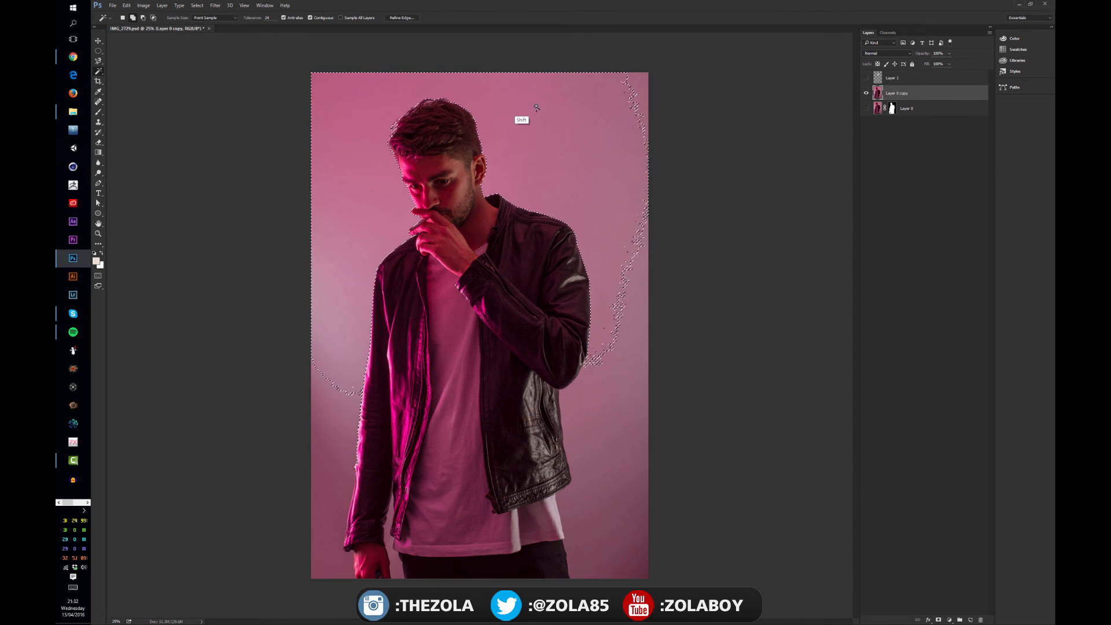
left_click(641, 84, "shift")
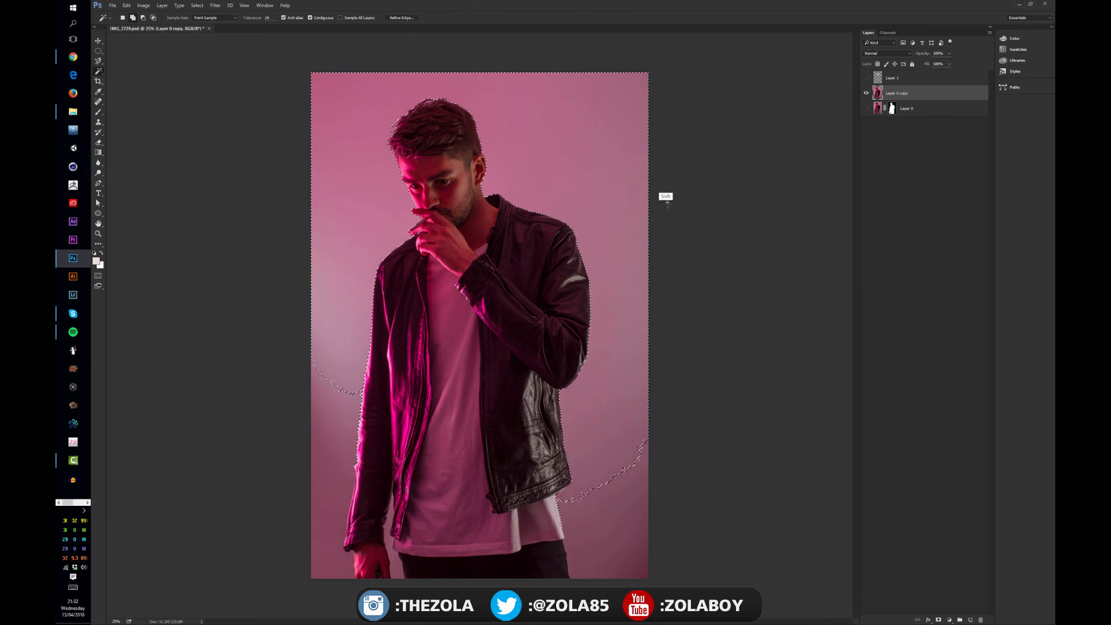
left_click(620, 503, "shift")
left_click(351, 406, "shift")
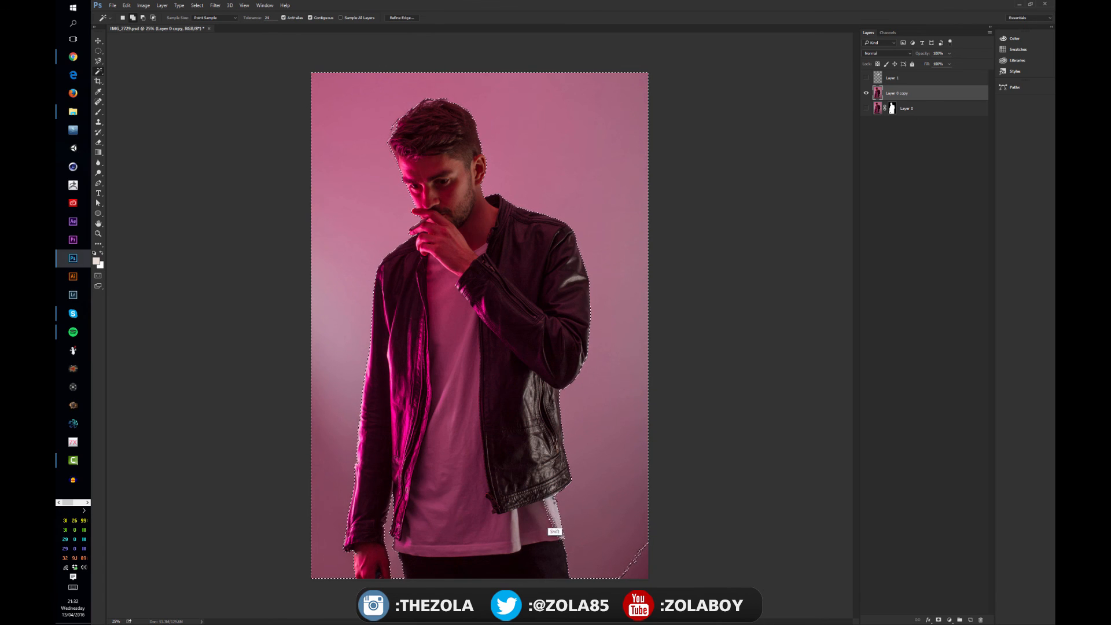
Add part of the white shirt hem to the wand selection and subtract it with the Lasso tool
left_click(560, 530, "alt")
left_click(98, 60)
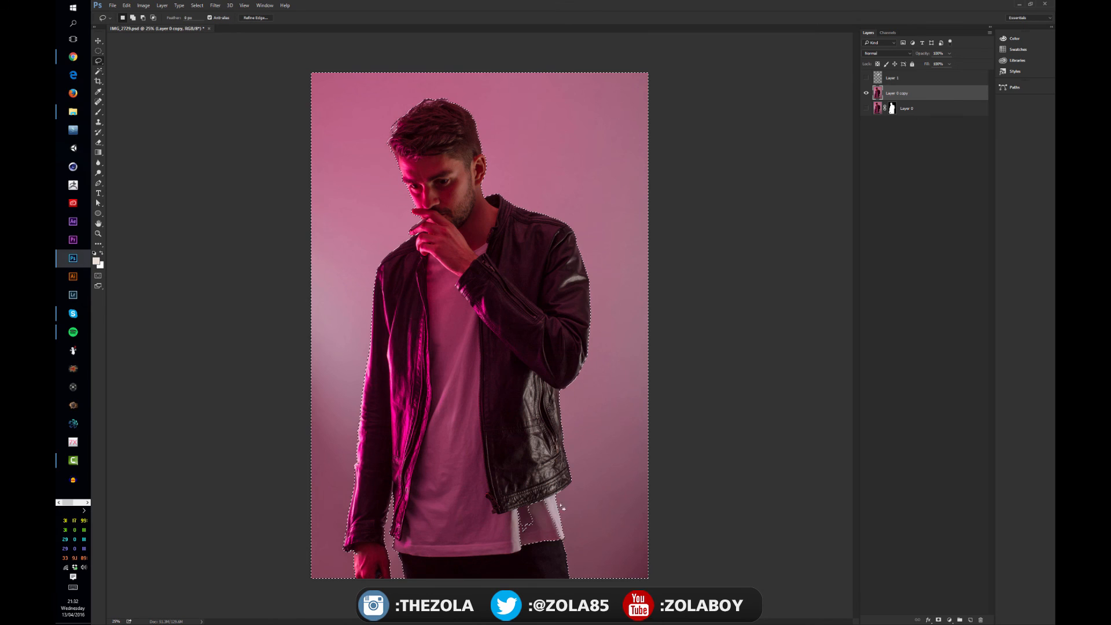
mouse_move(528, 475)
left_mouse_down()
mouse_move(519, 554)
mouse_move(567, 543)
mouse_move(552, 501)
mouse_move(503, 486)
left_mouse_up()
key("ctrl+j")
key("ctrl+u")
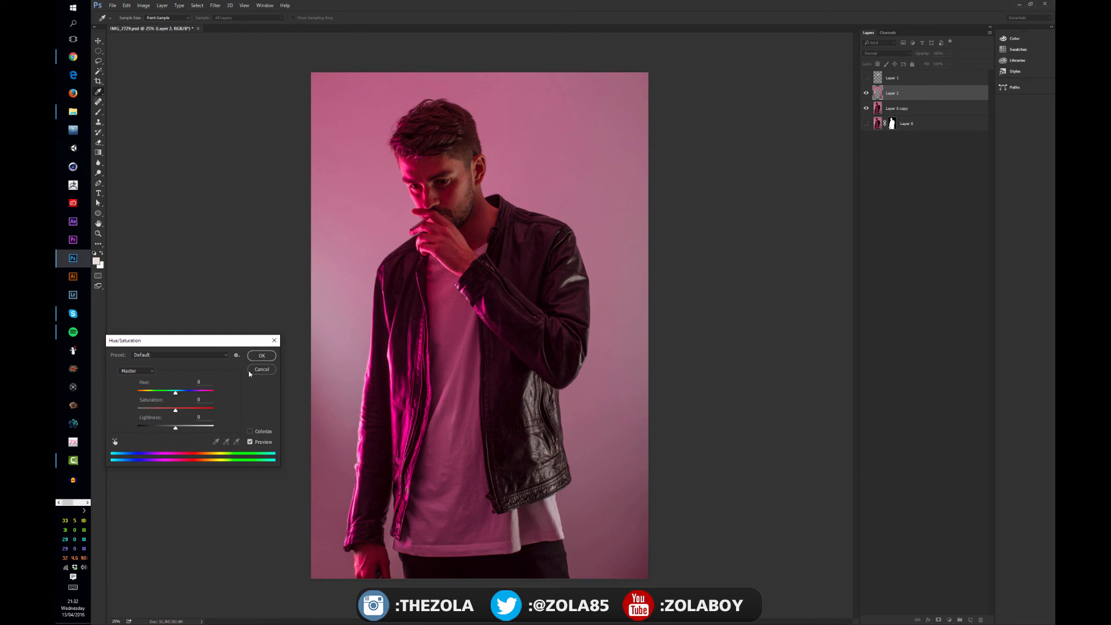
left_click(249, 370)
key("ctrl+z")
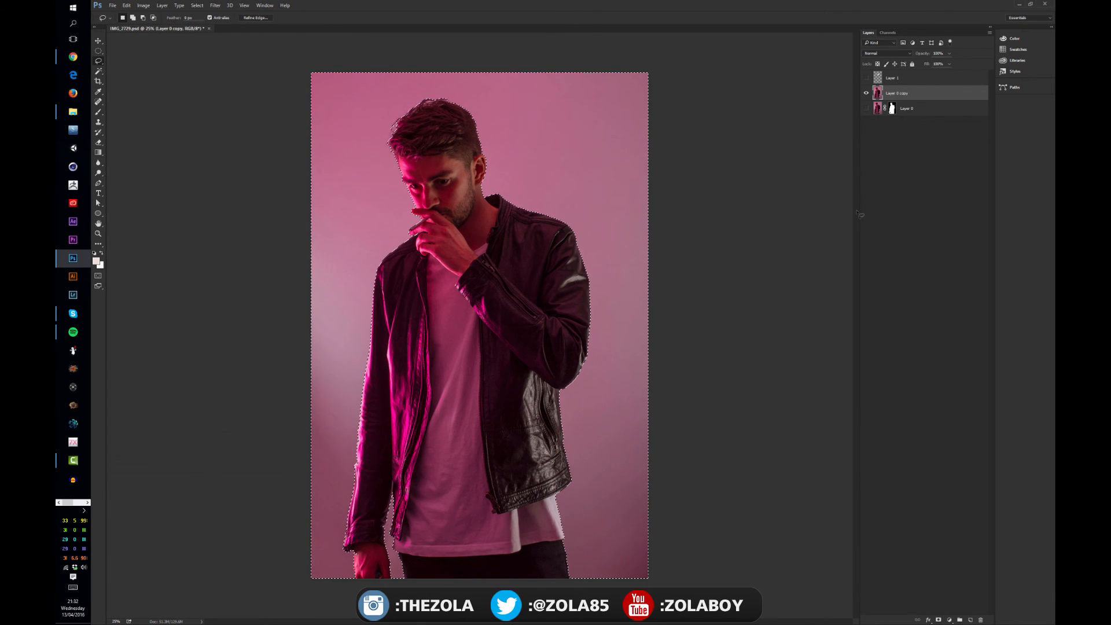
Invert the background selection so it covers the man, and add it as a layer mask on Layer 0 copy
key("Delete")
key("ctrl+z")
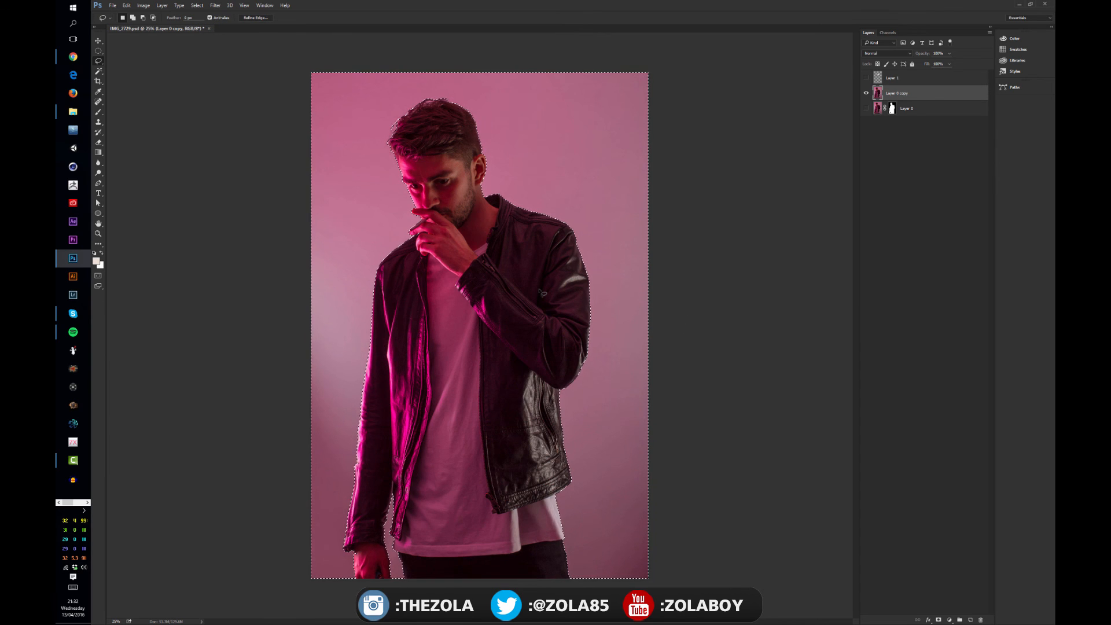
key("ctrl+shift+i")
left_click(939, 620)
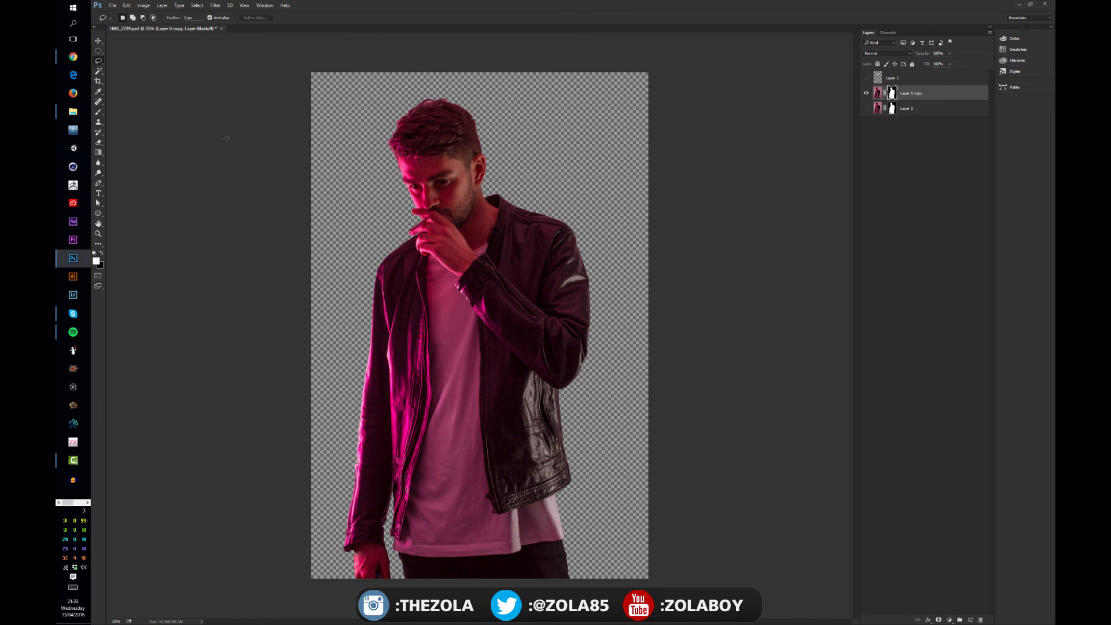
left_click(99, 71)
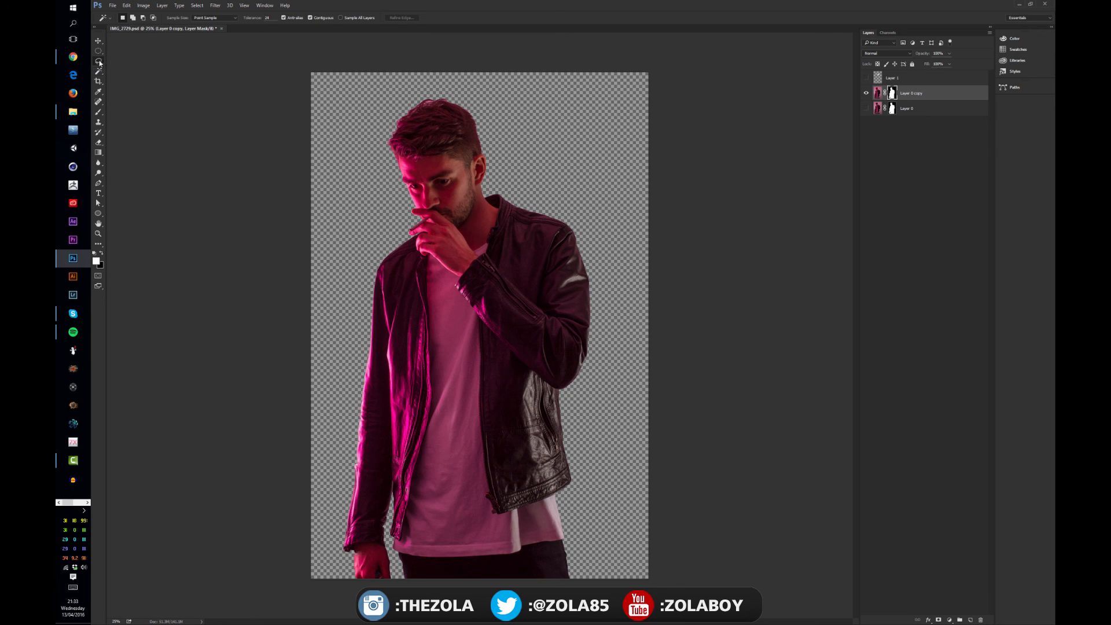
left_click(99, 61)
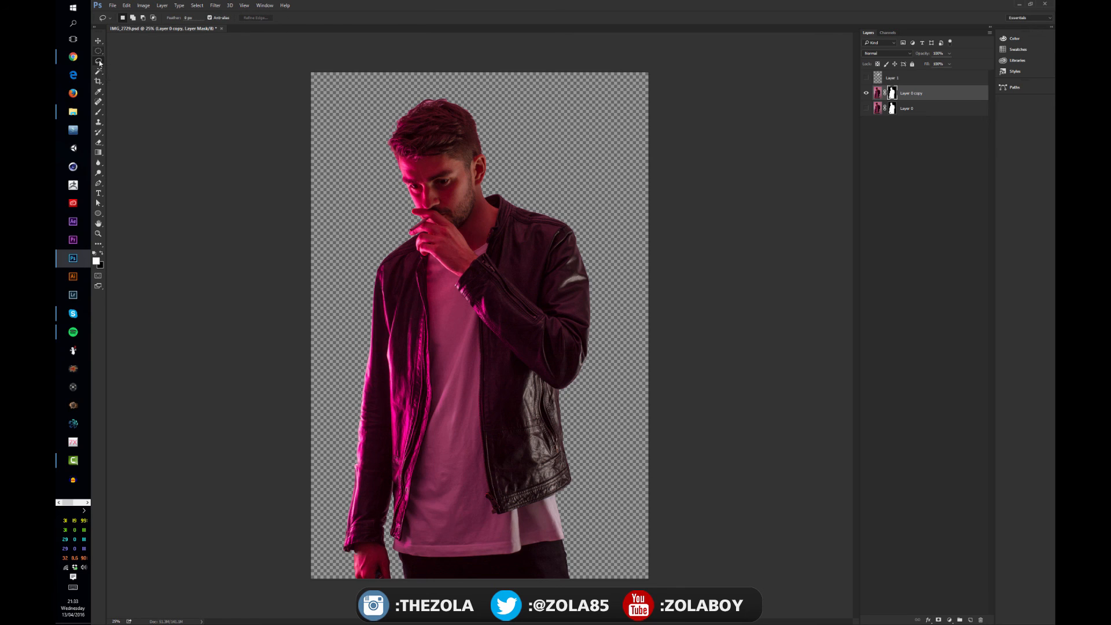
key("v")
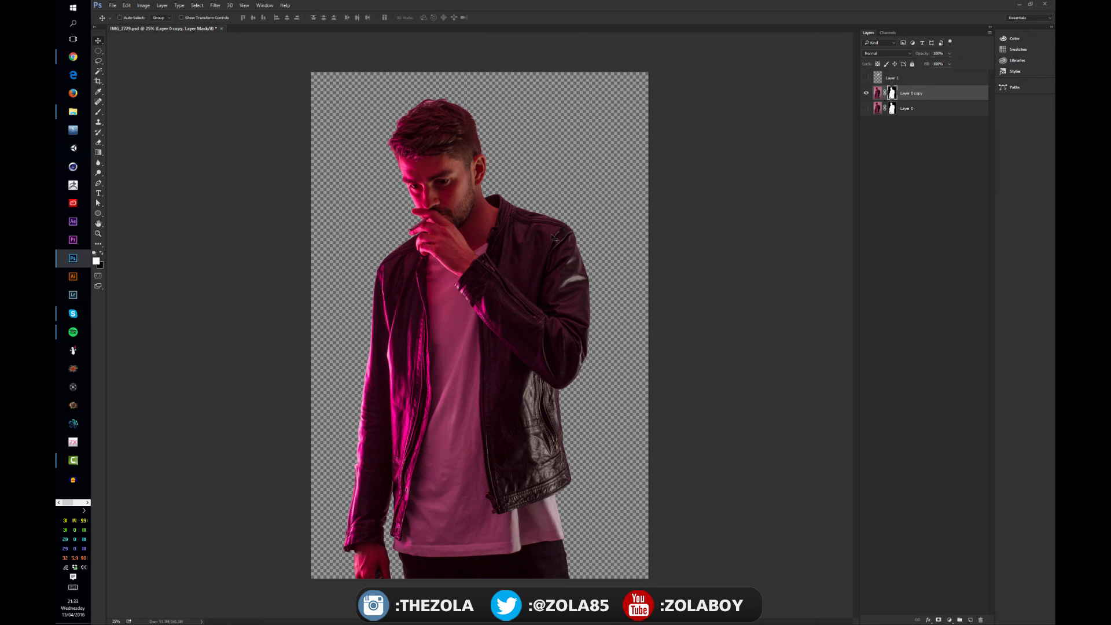
Try two small selections on the man's face and deselect them
left_click(99, 70)
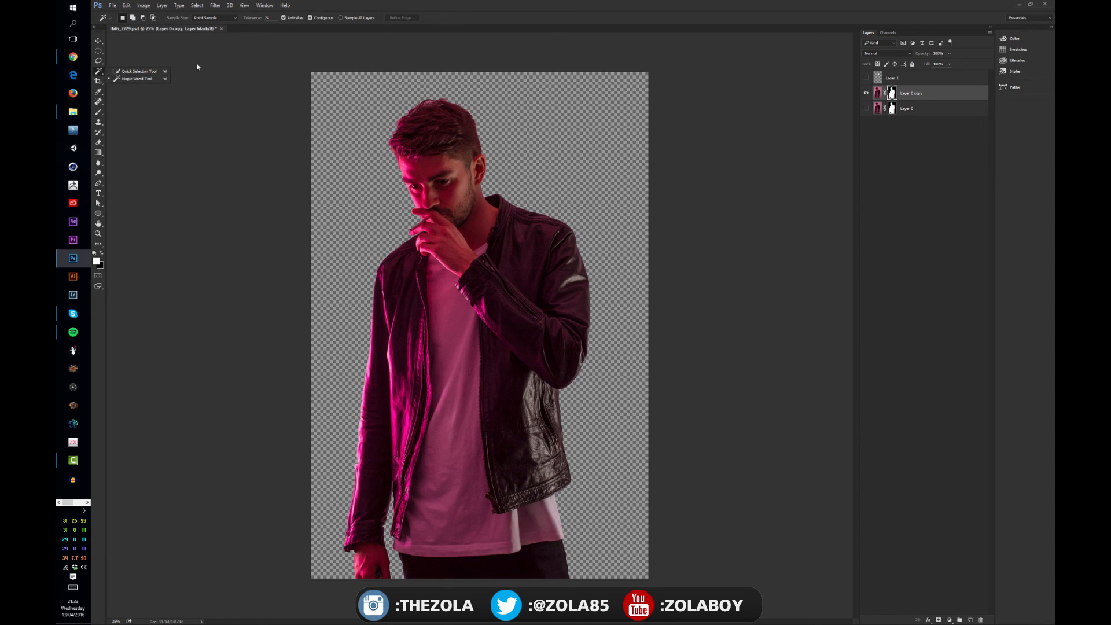
left_click(132, 79)
mouse_move(426, 195)
left_mouse_down()
mouse_move(399, 200)
mouse_move(427, 201)
left_mouse_up()
mouse_move(412, 164)
left_mouse_down()
mouse_move(445, 139)
mouse_move(409, 156)
left_mouse_up()
key("ctrl+d")
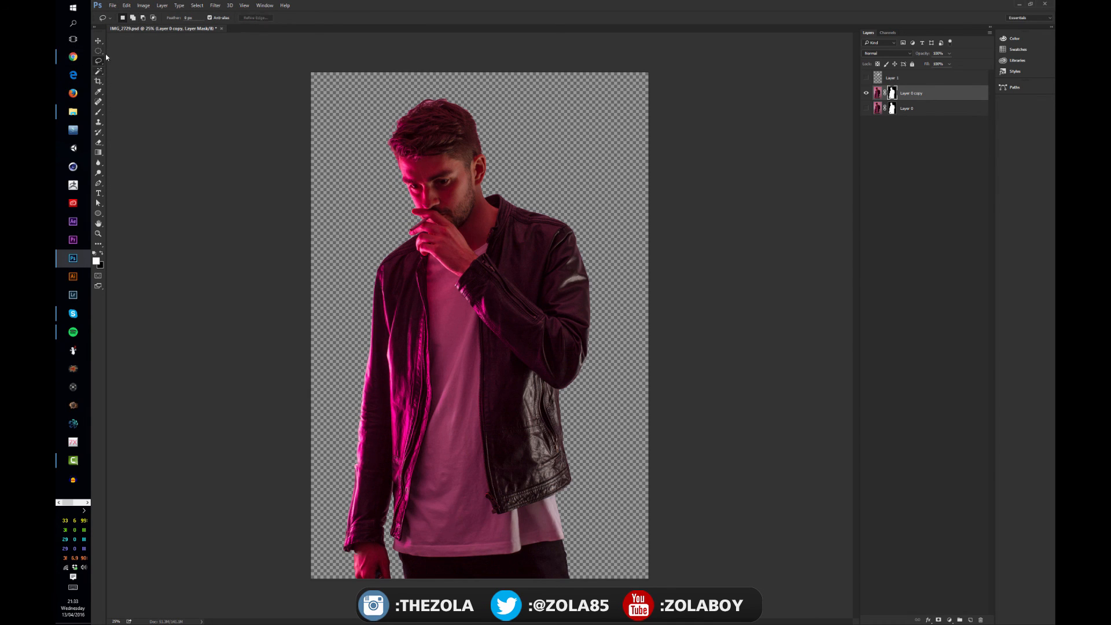
Switch to the Move tool
left_click(98, 70)
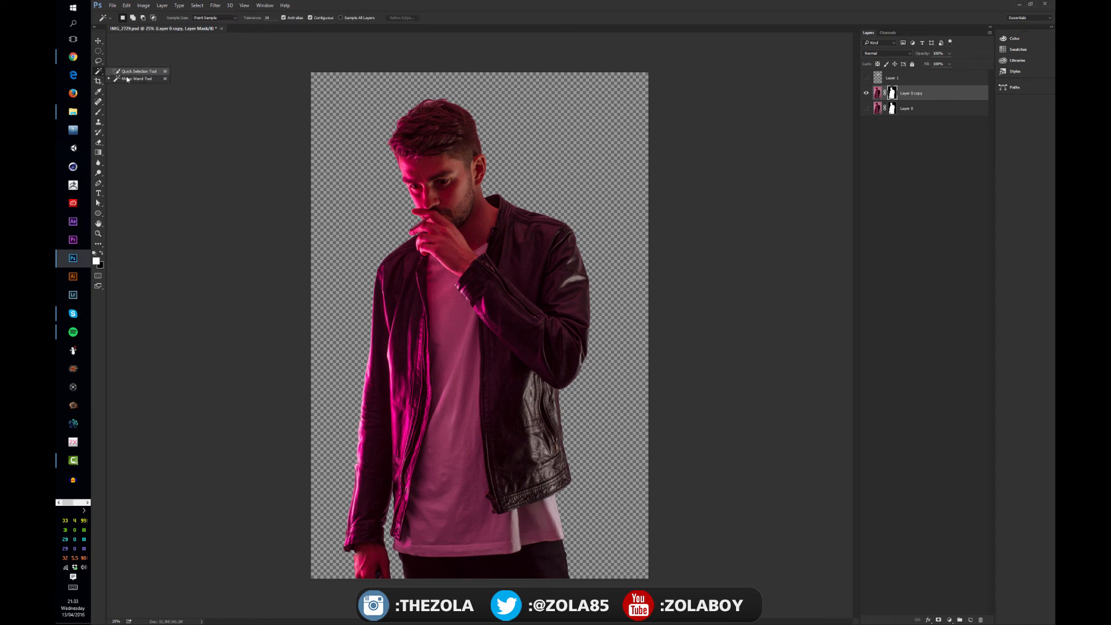
left_click(98, 41)
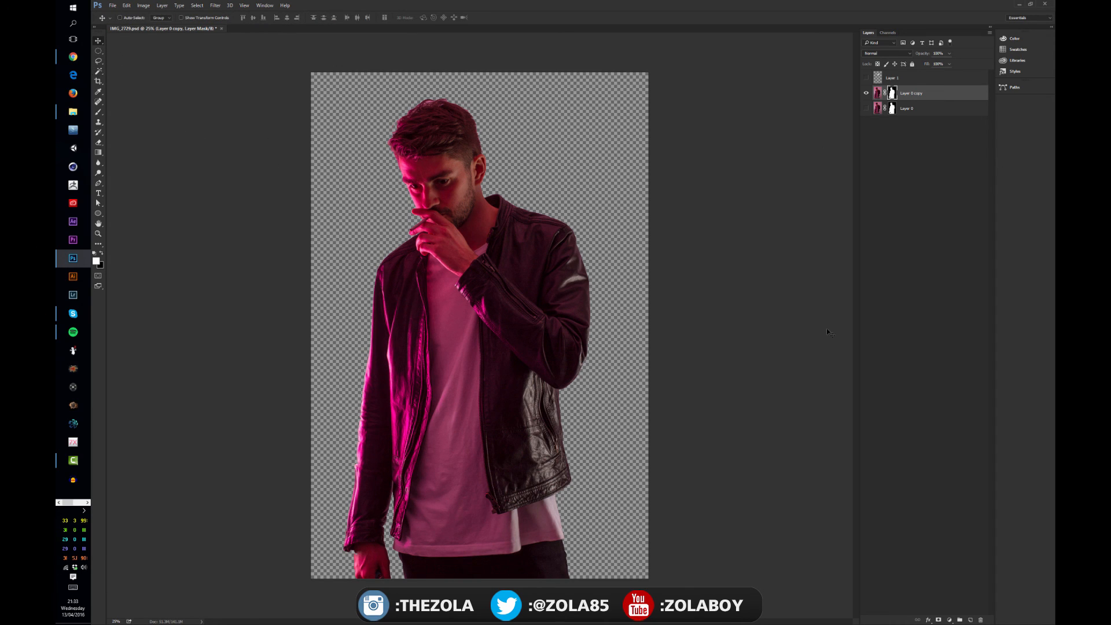